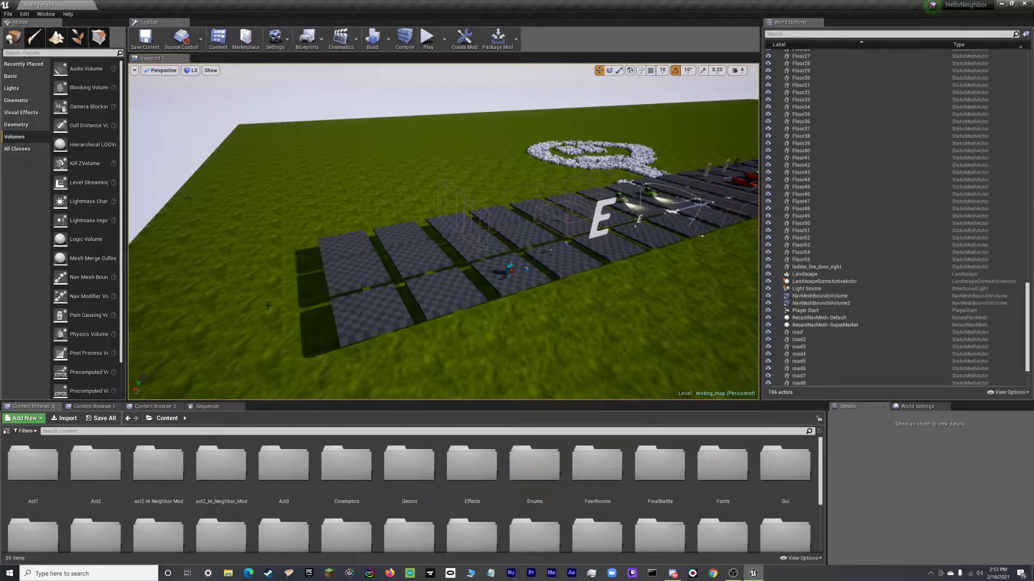
Save the current level and bring the Sequencer panel to the front
click(135, 39)
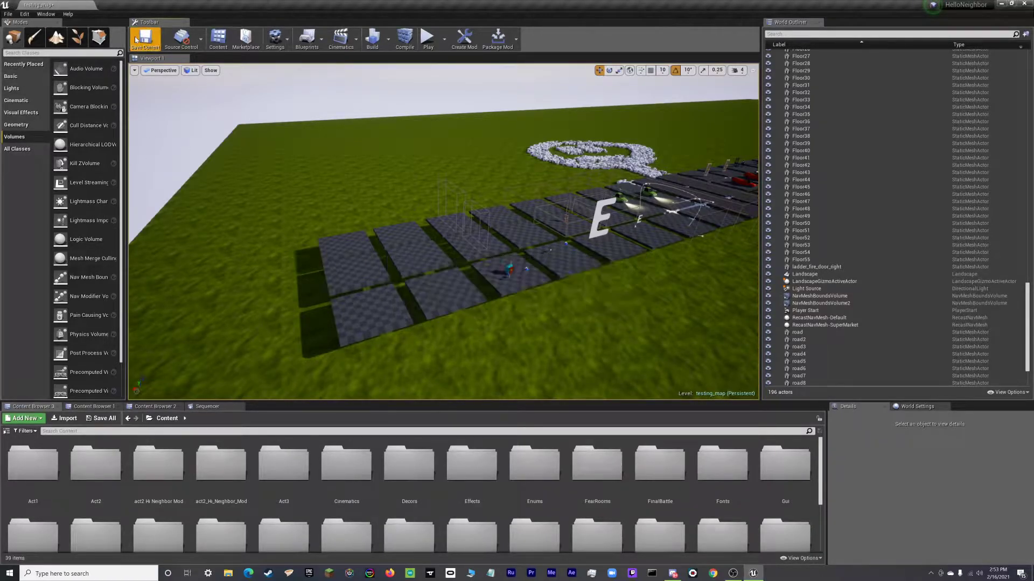
click(16, 76)
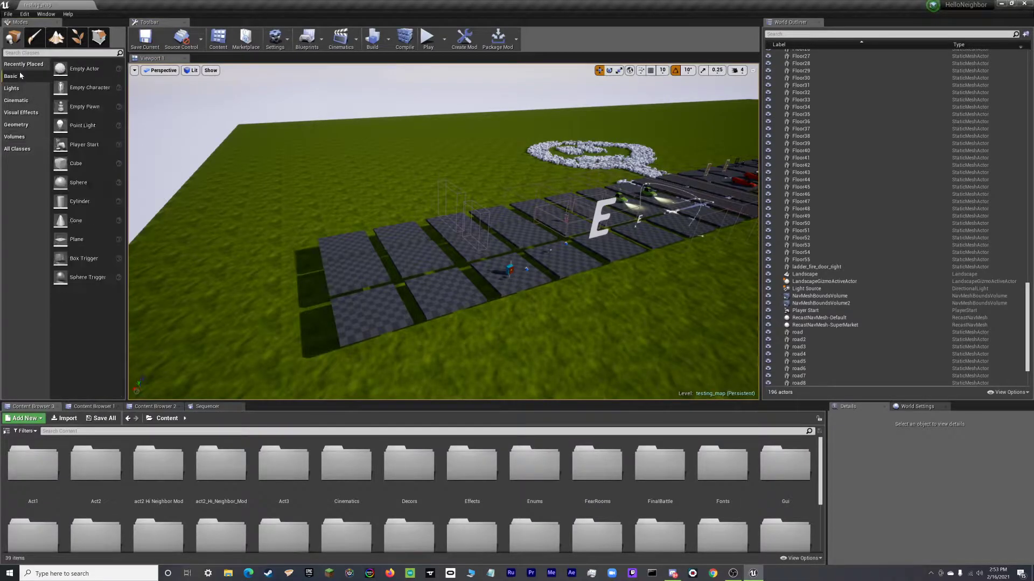
click(48, 14)
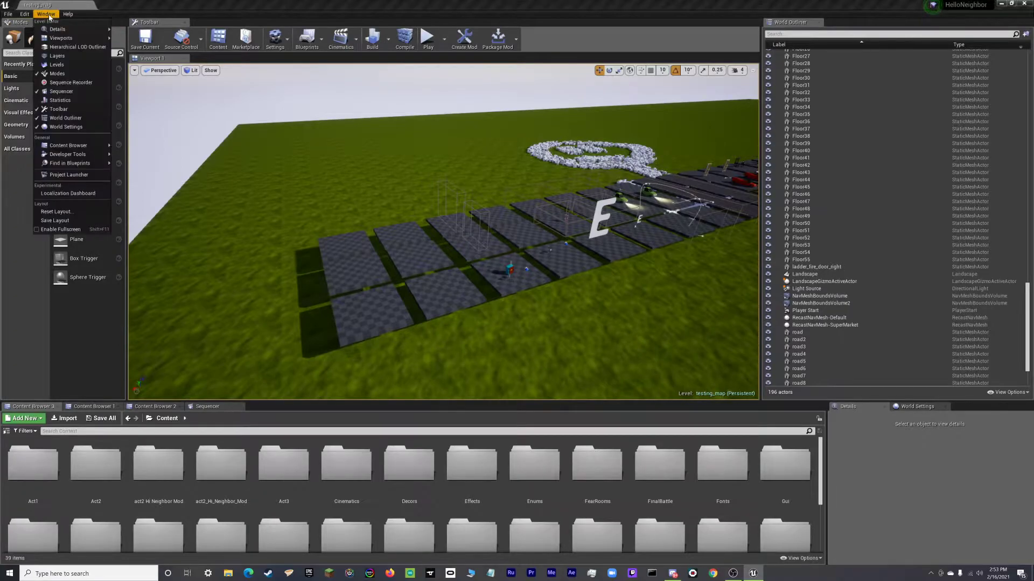
click(46, 92)
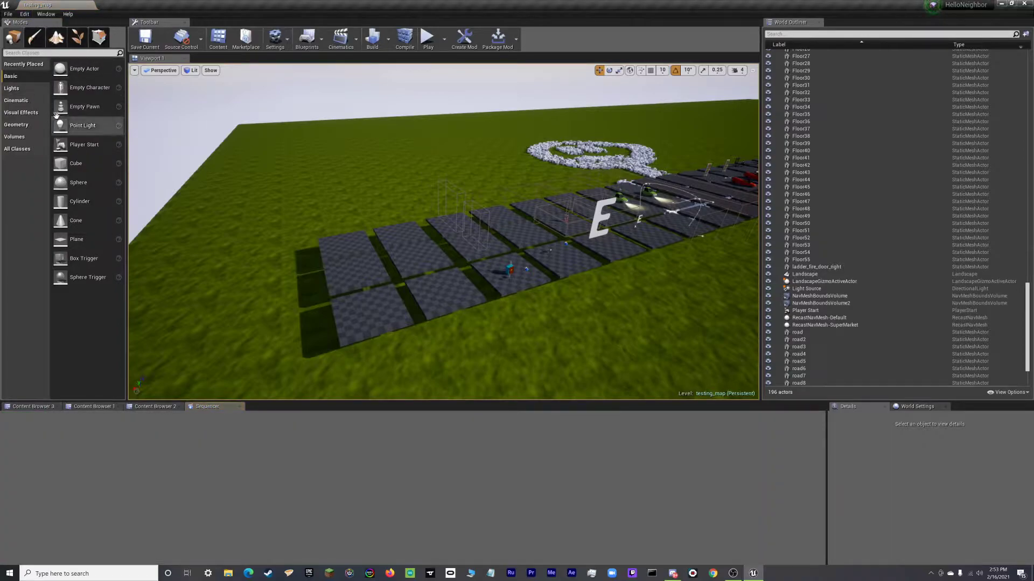
Close the Sequencer panel, return to the project's content folders and reopen the Sequencer
click(45, 14)
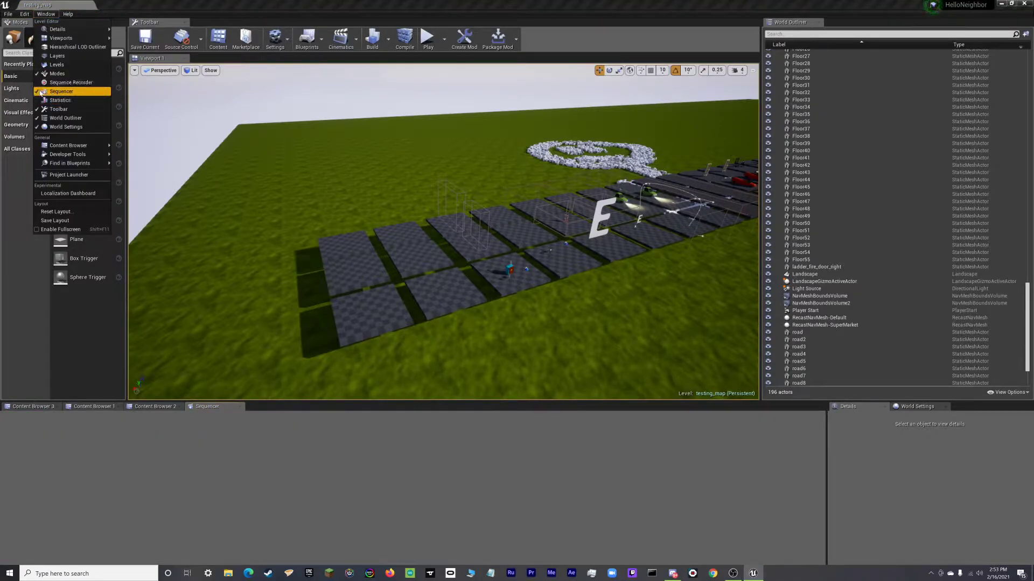
click(43, 92)
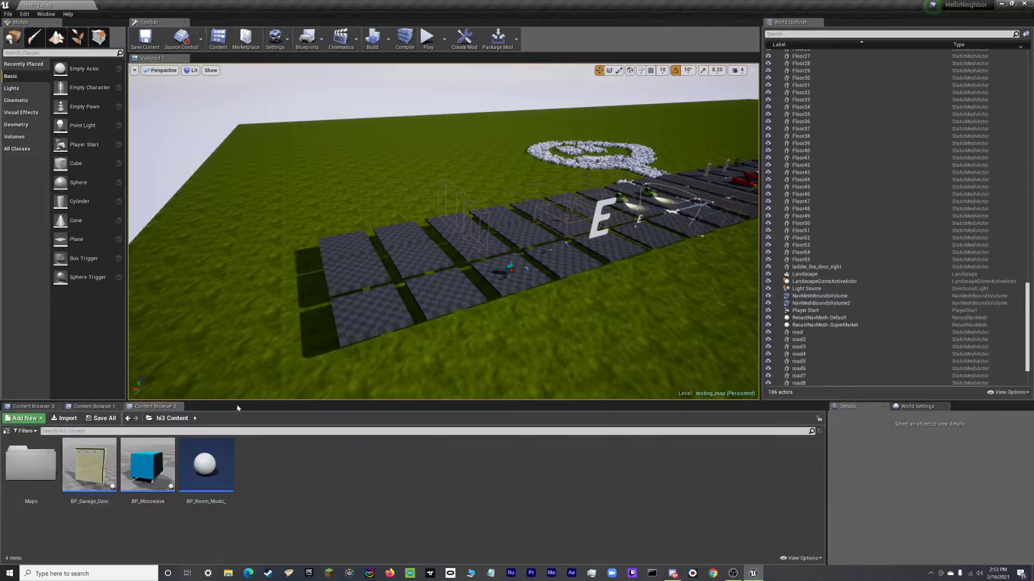
click(36, 407)
click(46, 14)
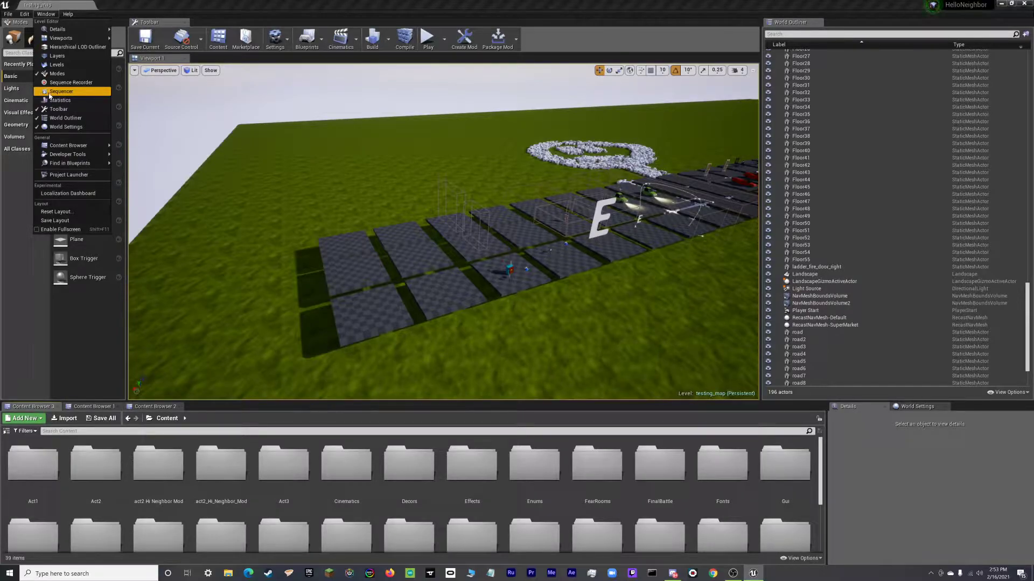
click(50, 94)
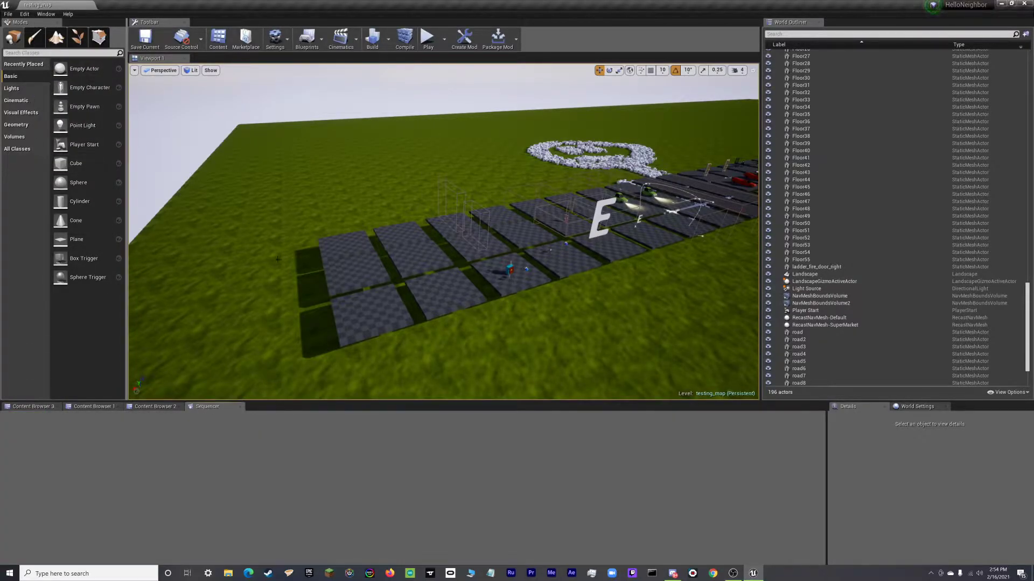
Detach the Sequencer into an enlarged floating window and dock it back beside the content browsers
click(239, 407)
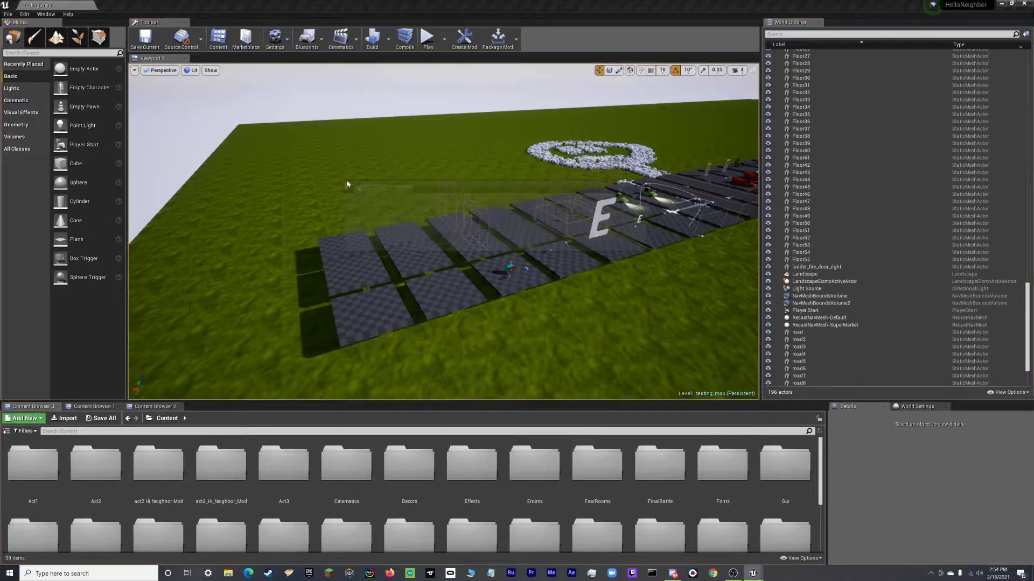
drag(347, 181, 377, 185)
drag(461, 187, 441, 182)
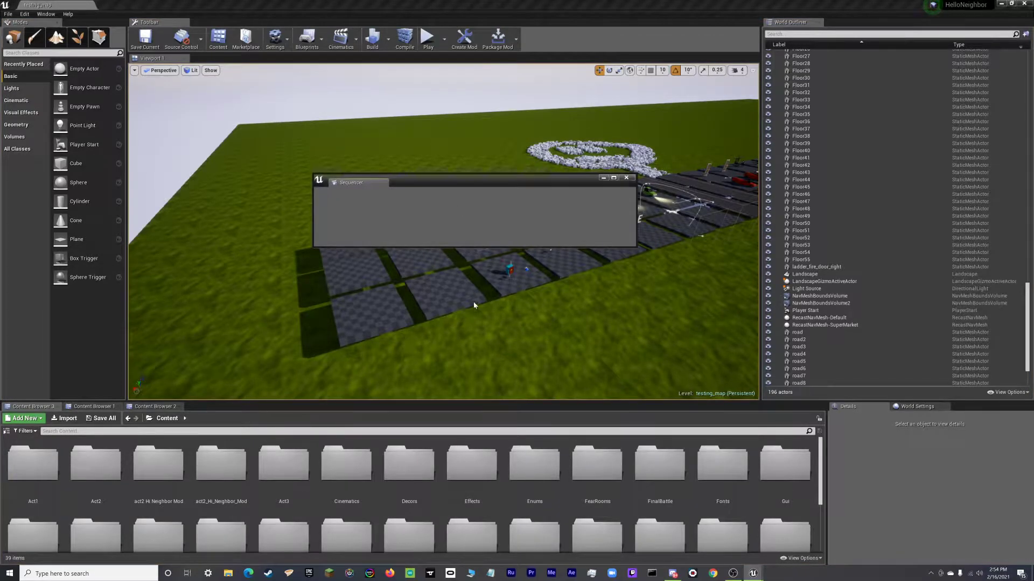
drag(469, 248, 468, 302)
drag(480, 190, 465, 186)
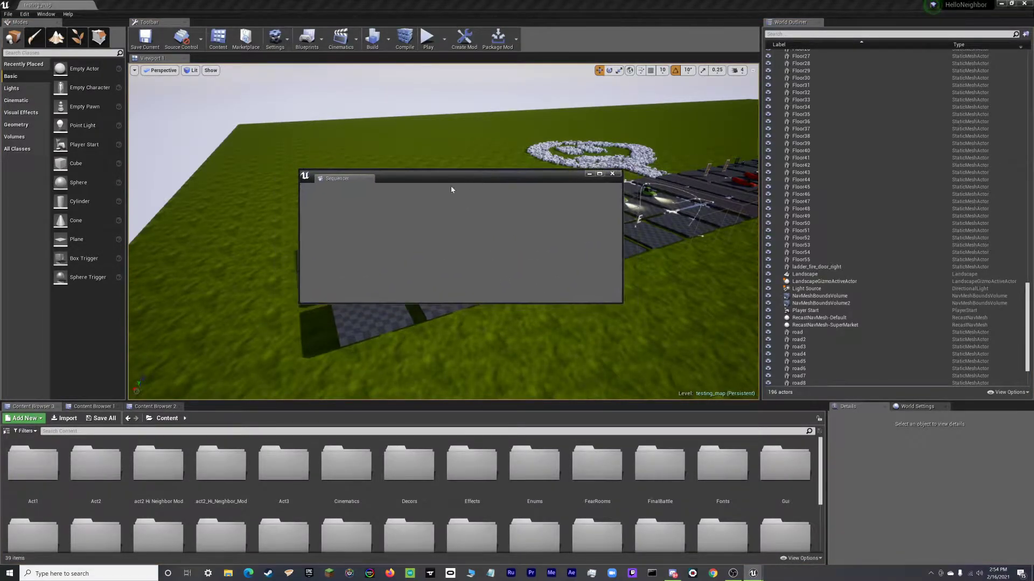
drag(350, 179, 199, 406)
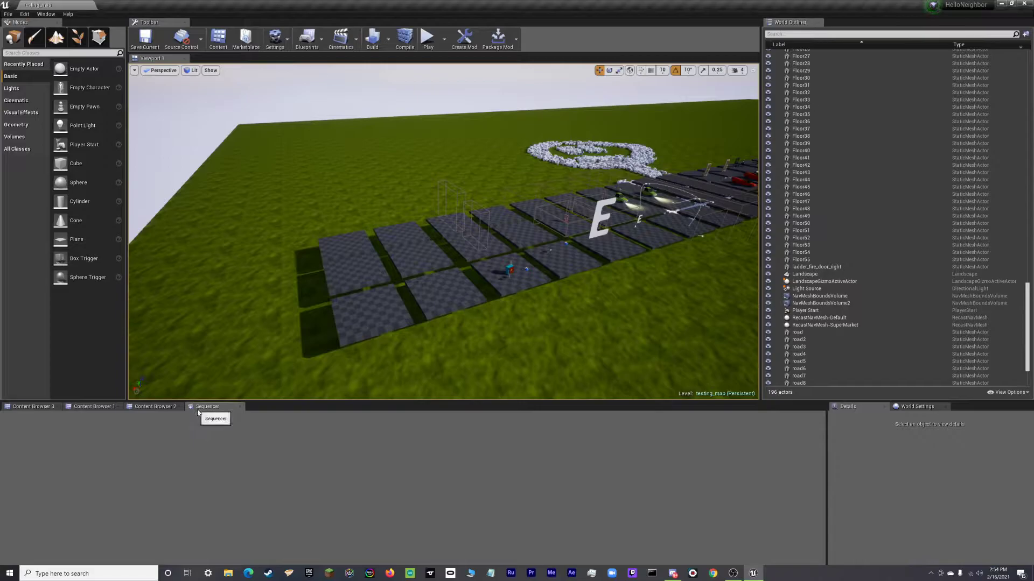
click(41, 407)
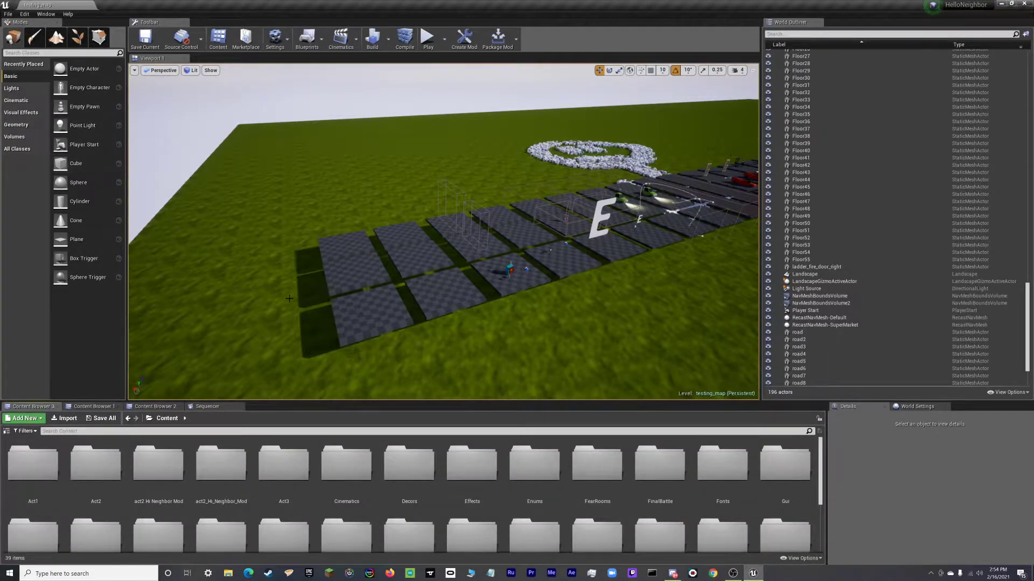
Start a new master sequence and set its base path to the /Game/Maps folder
click(341, 37)
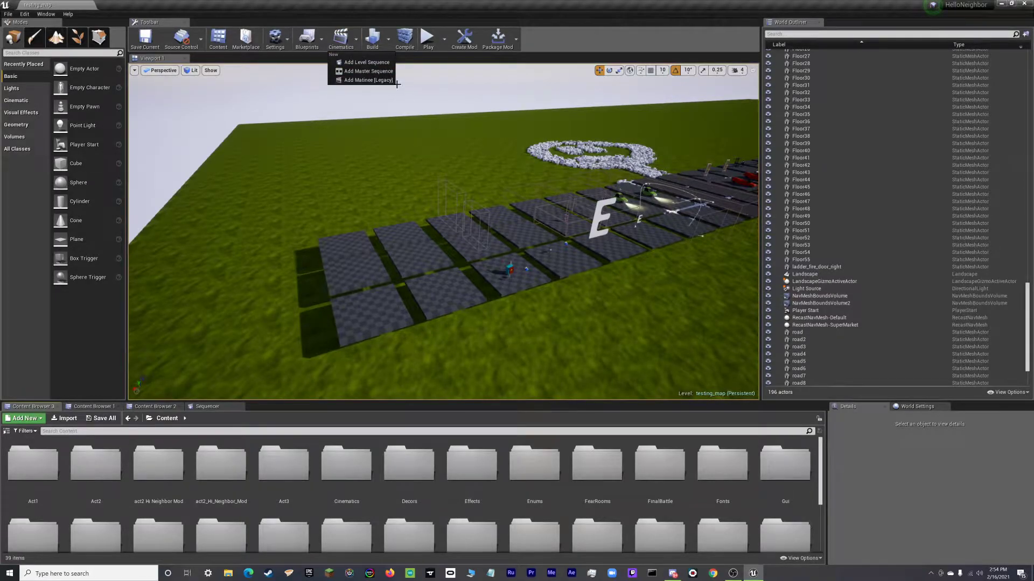
click(369, 71)
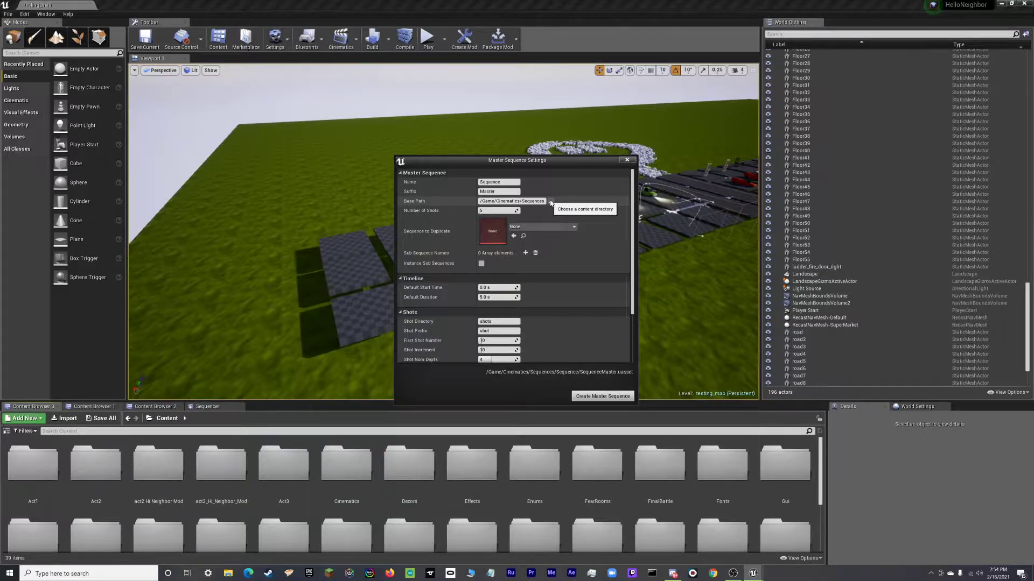
click(550, 202)
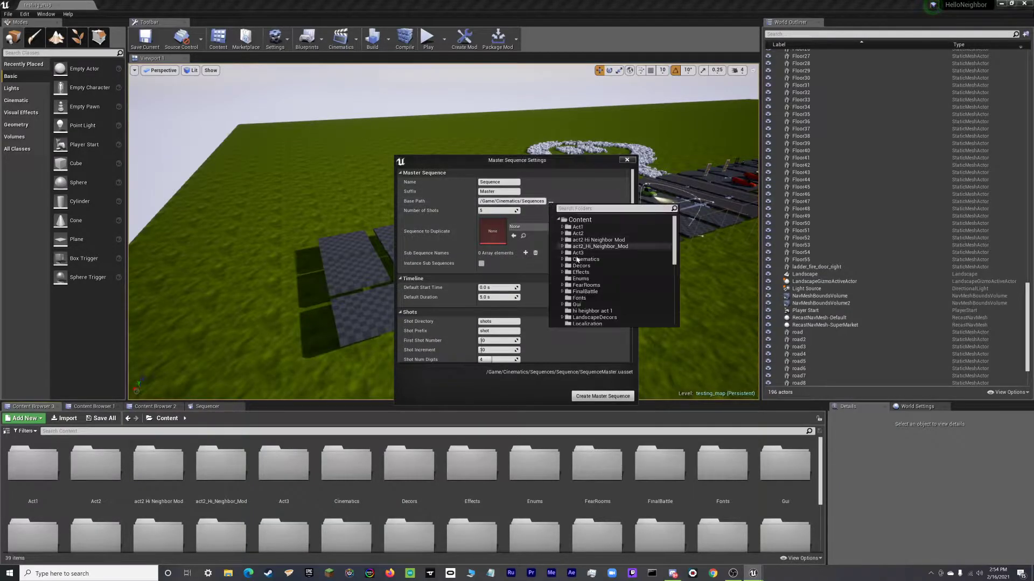
scroll(631, 300, down, 10)
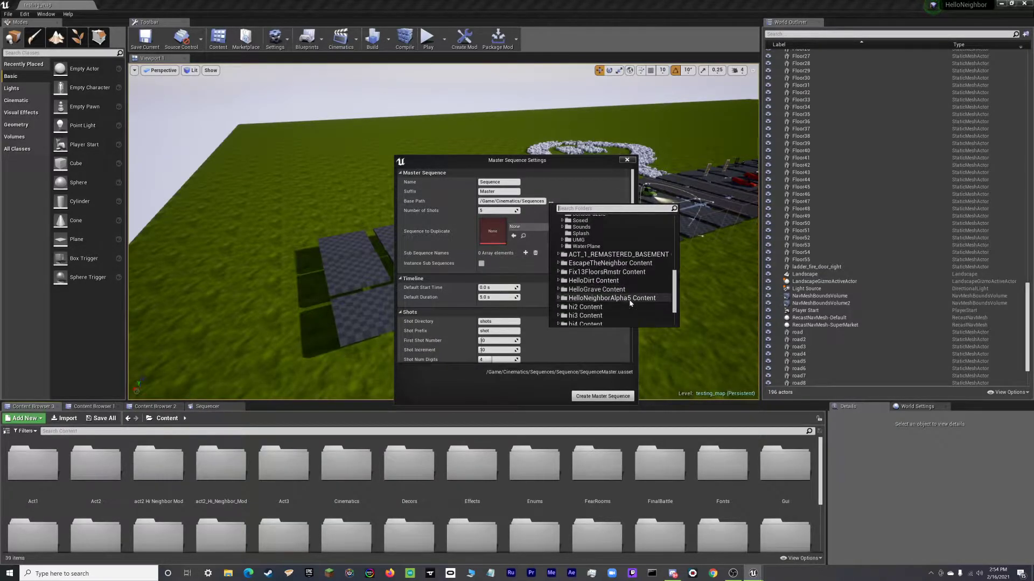
scroll(631, 303, down, 3)
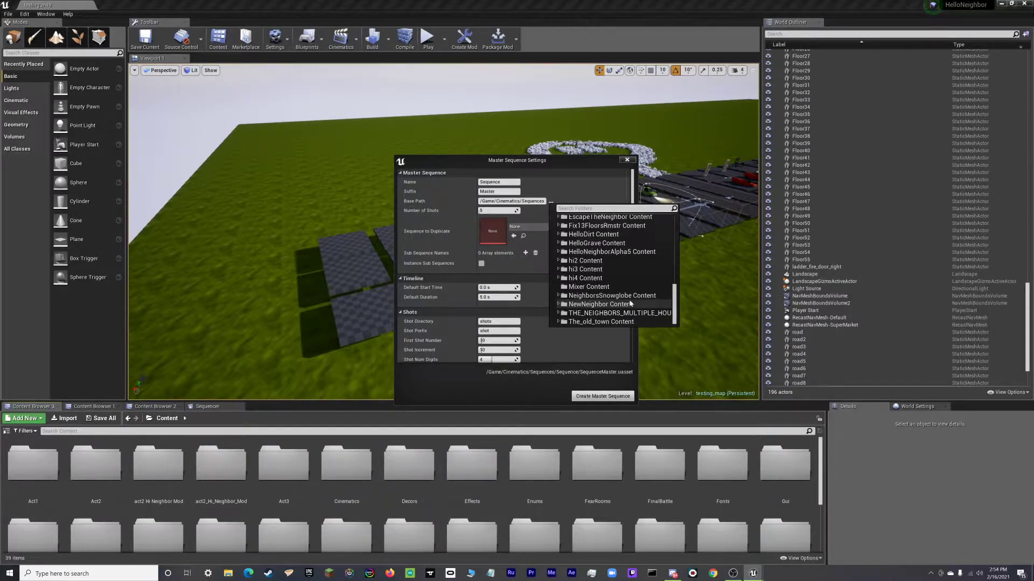
scroll(636, 299, up, 13)
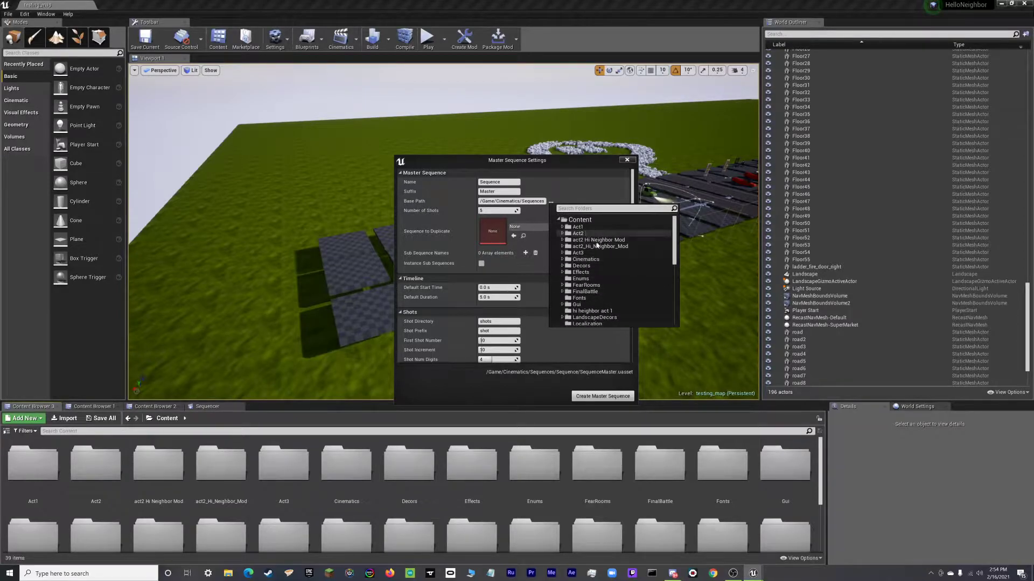
scroll(602, 293, down, 2)
click(590, 299)
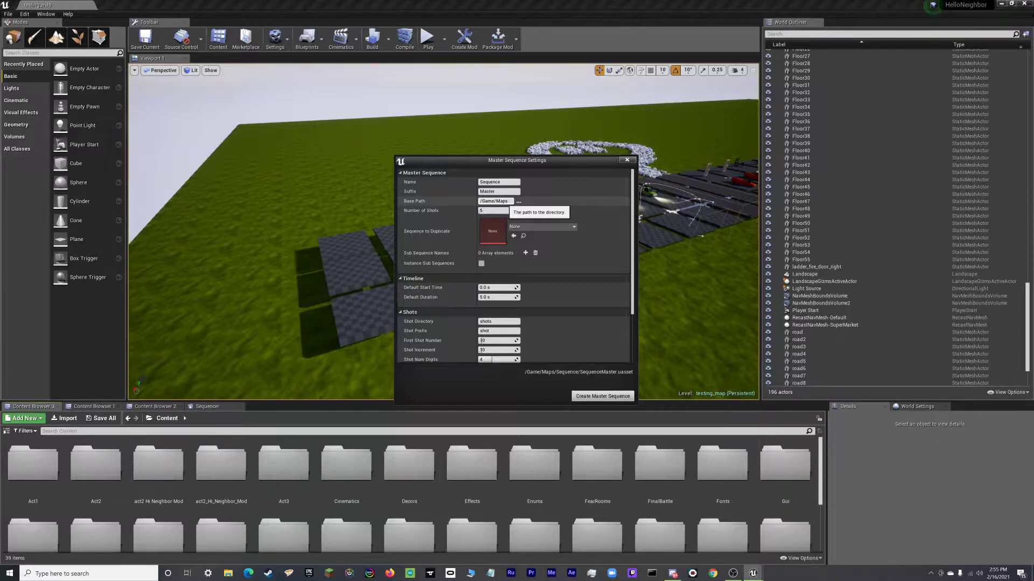
Set the master sequence's number of shots to 0
click(496, 210)
text(1)
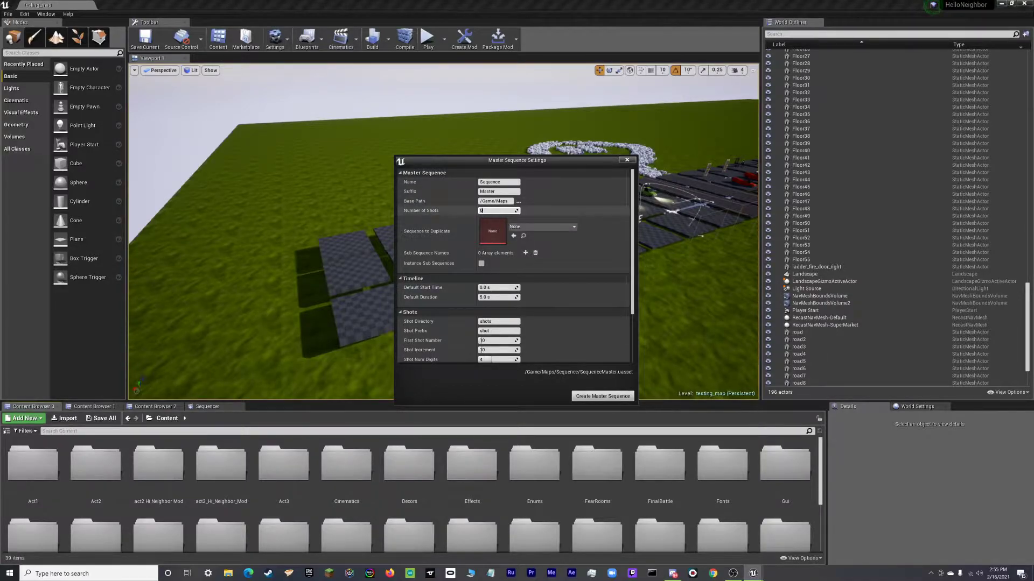
click(566, 211)
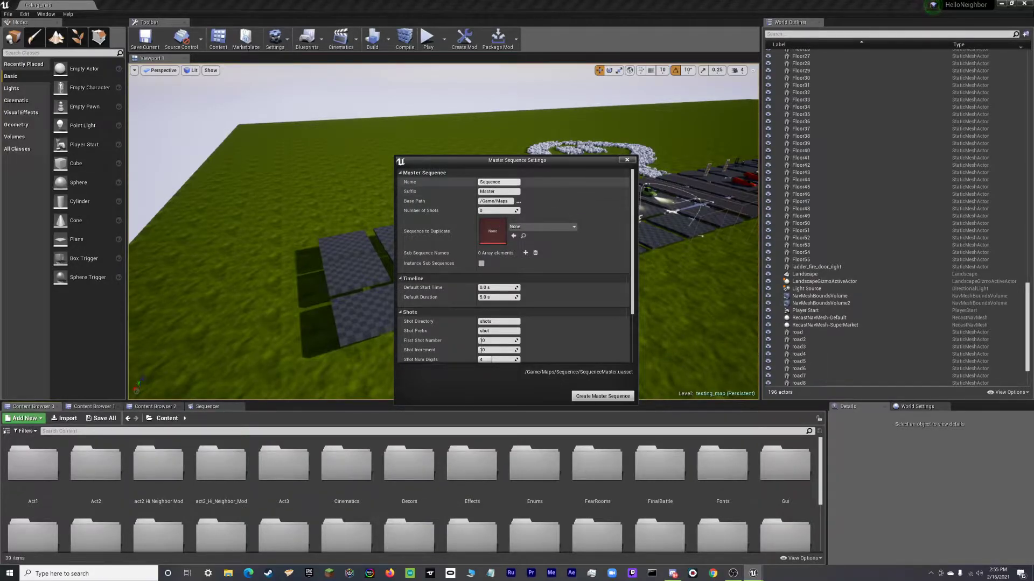
Name the sequence "tuto cinematic" and try to create the master sequence
click(502, 182)
text(tuto cinematic)
key(Return)
scroll(570, 319, down, 3)
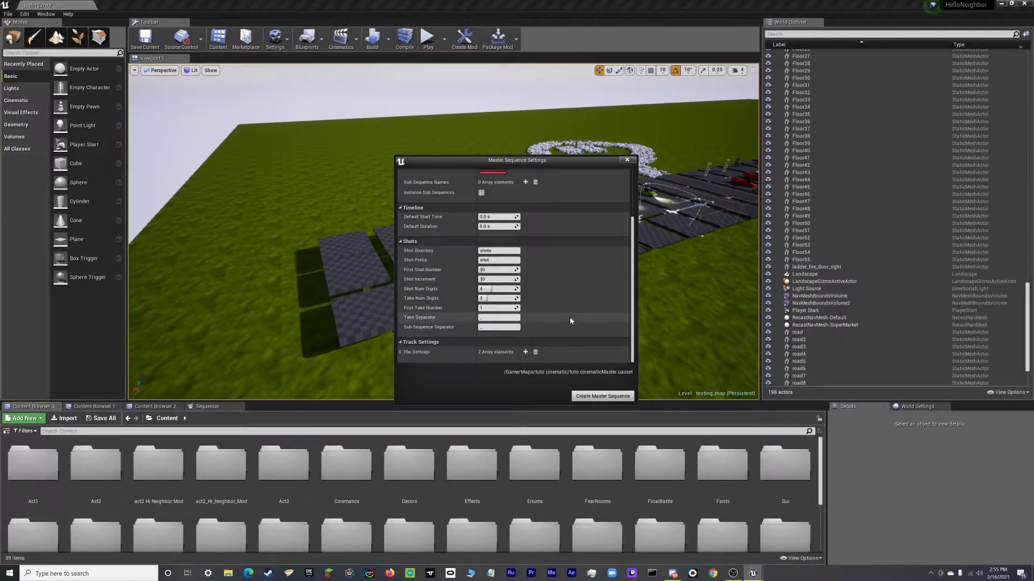
scroll(569, 318, up, 5)
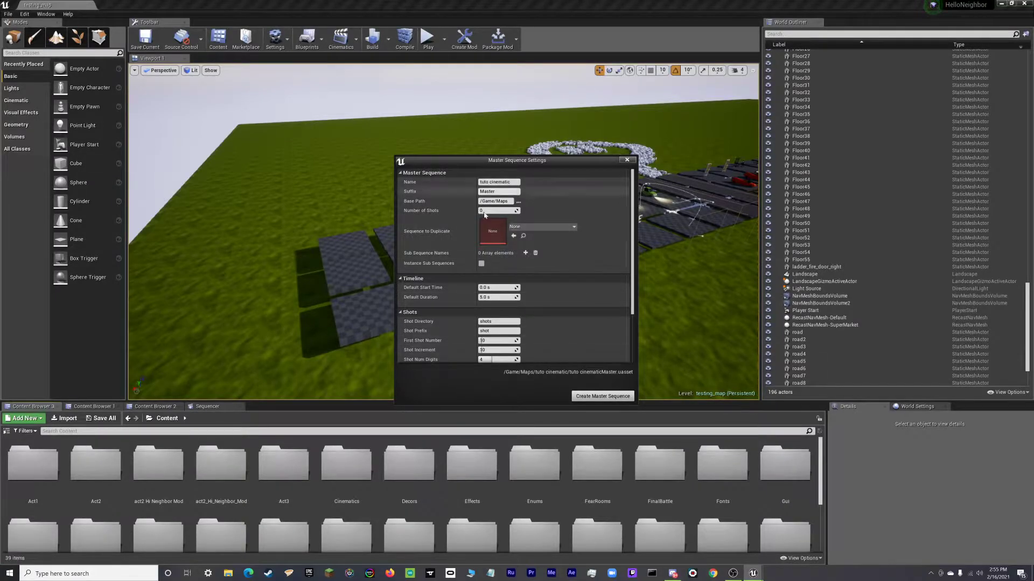
click(625, 401)
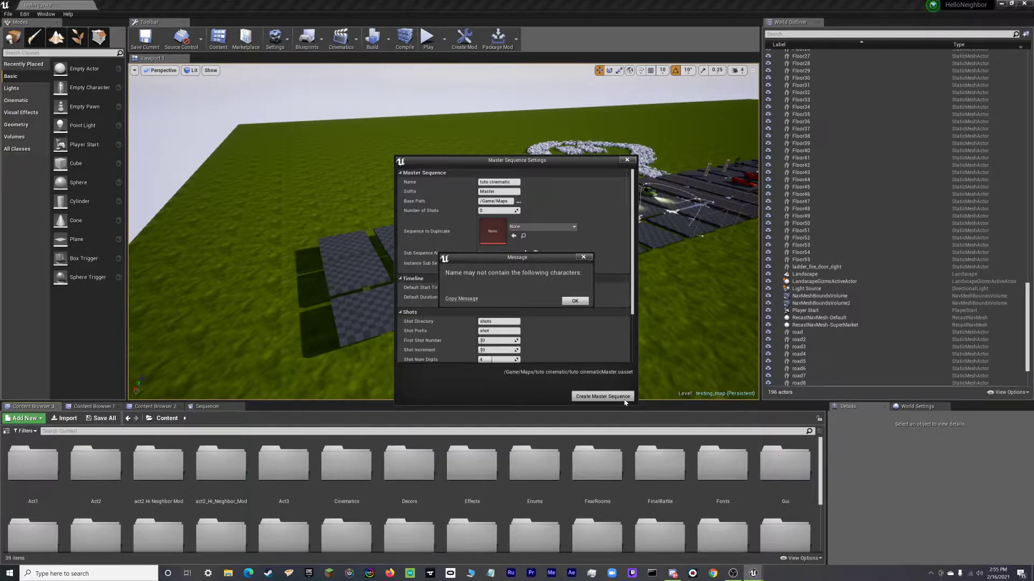
click(574, 301)
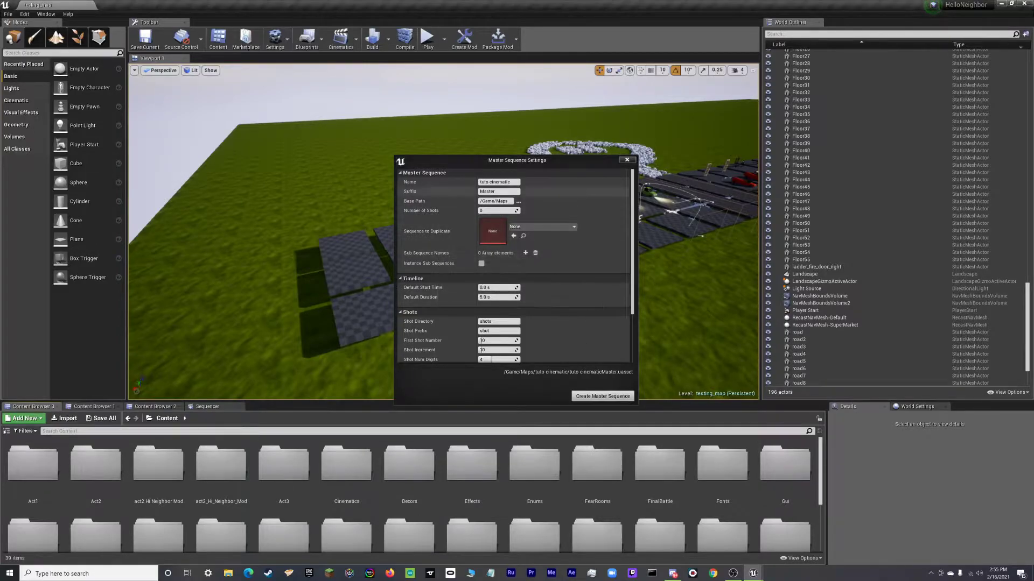
Change the sequence name to tuto_cinematic and create the master sequence
click(498, 182)
key(Home)
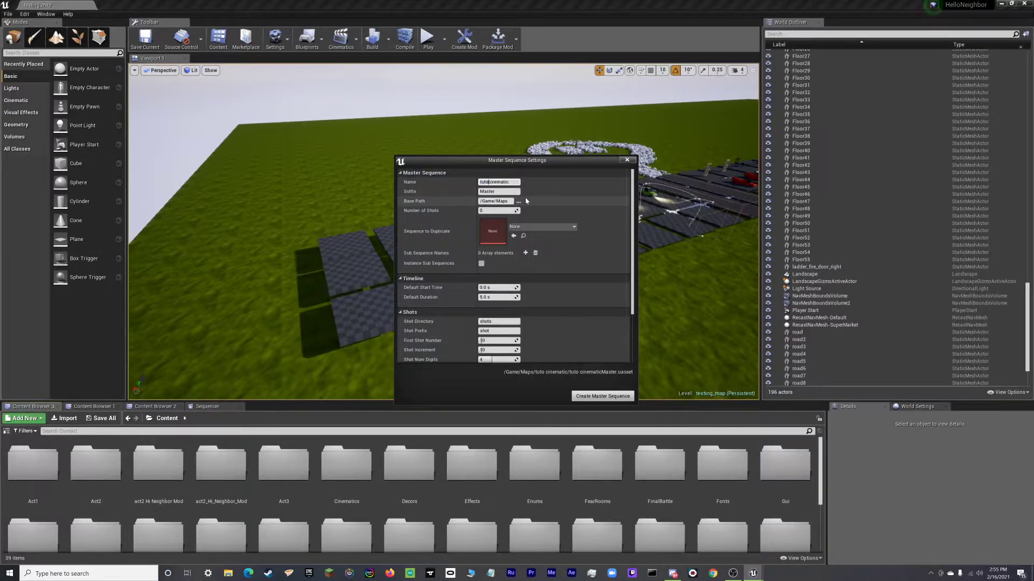
text(_)
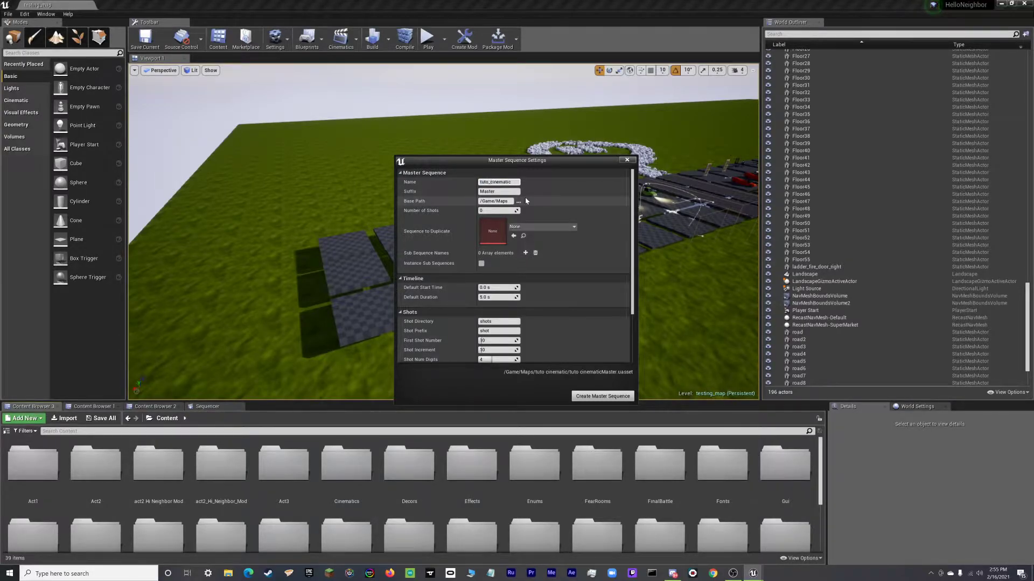
click(592, 397)
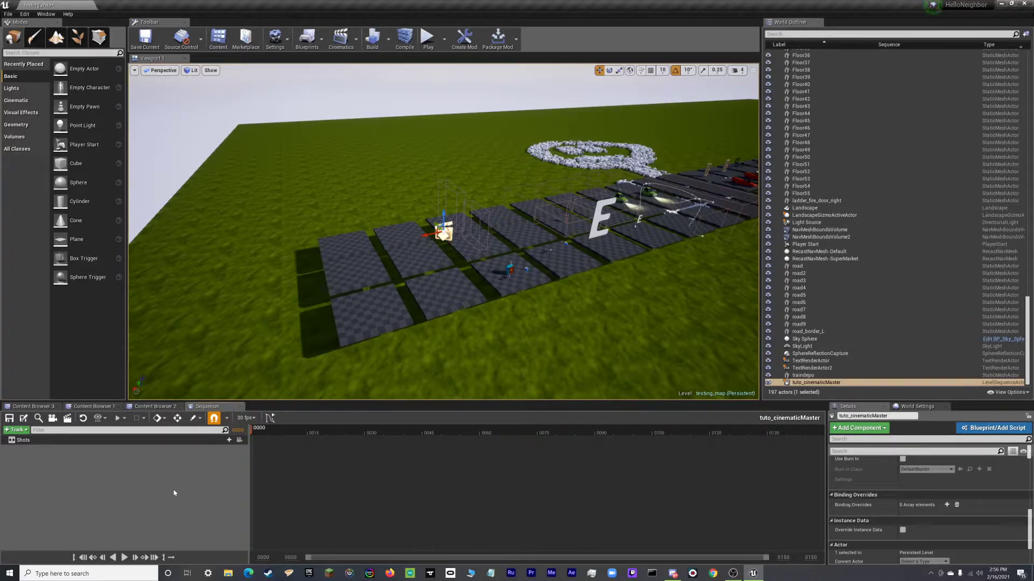
Add a level sequence and choose the tuto_cinematic folder inside Maps as its save location
click(341, 39)
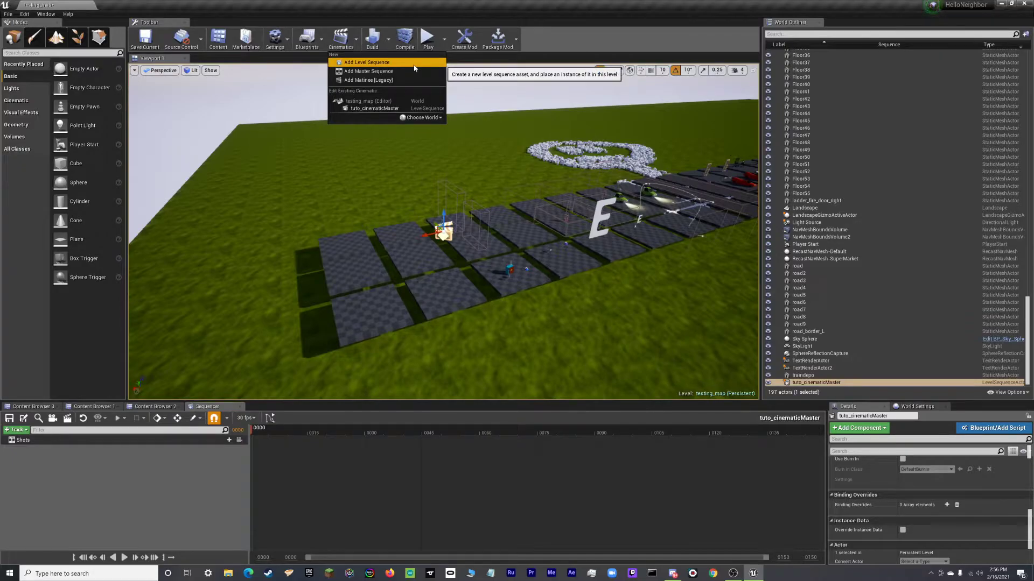
click(366, 63)
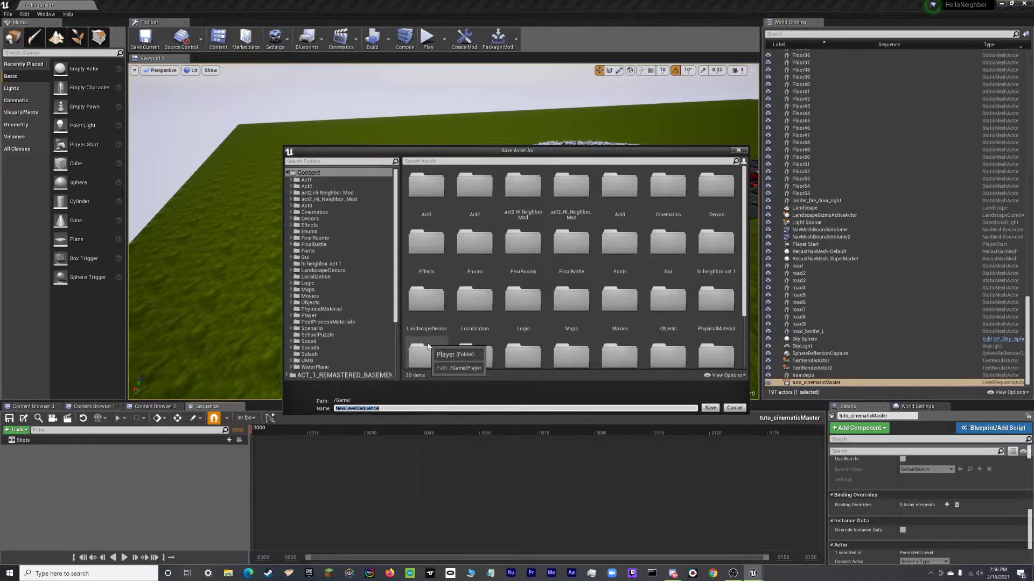
click(351, 290)
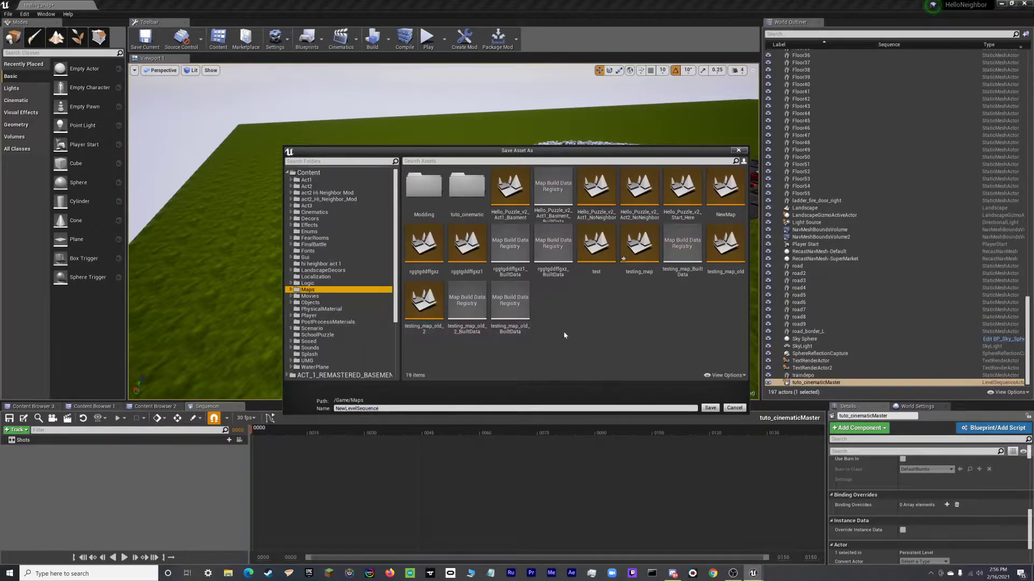
double_click(478, 218)
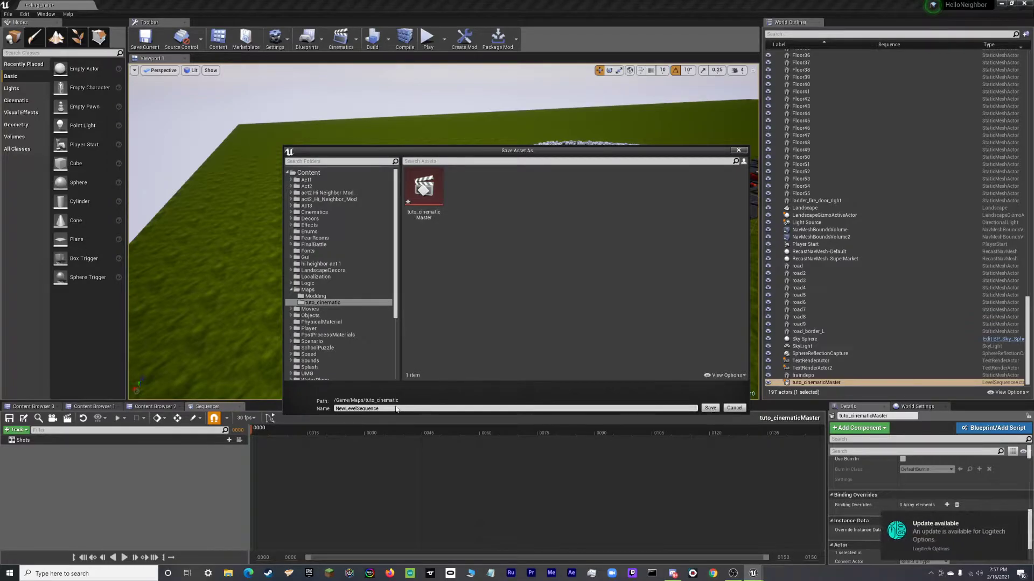
Name the level sequence tuto_cinematic_video and save it
double_click(345, 409)
text(tutol)
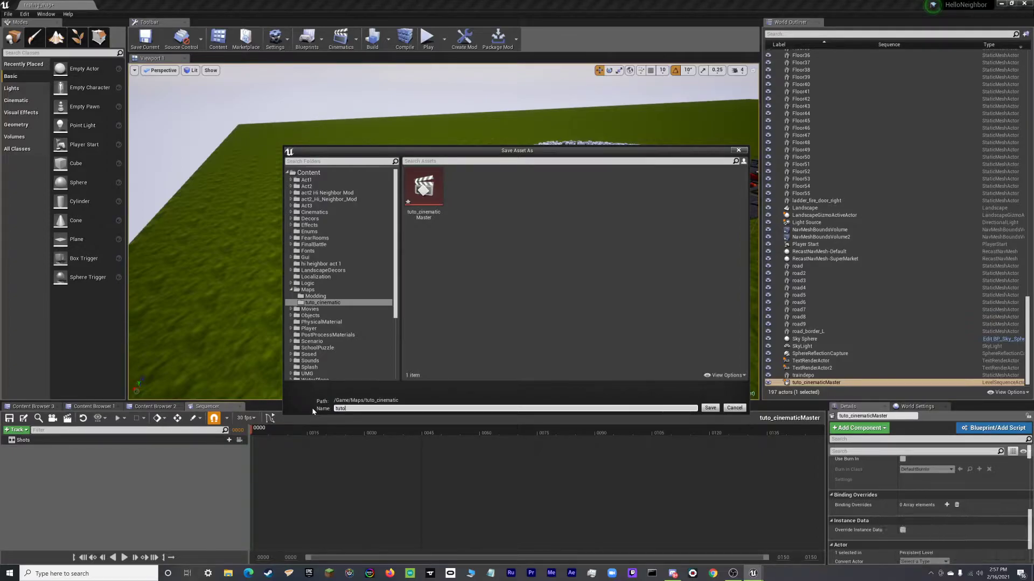
text(cinematic)
text(video)
click(710, 408)
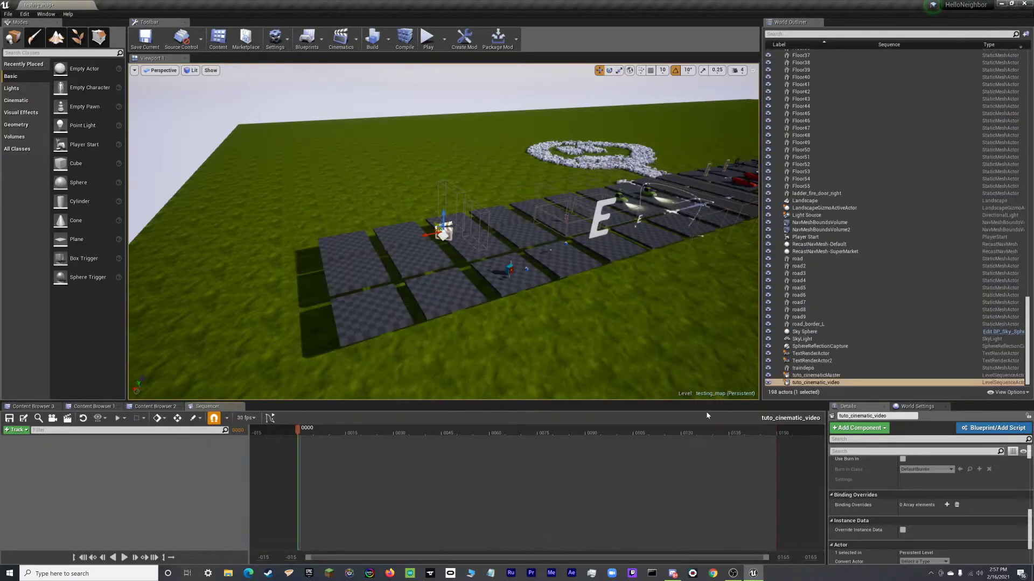
Place a Cine Camera Actor on the outermost floor tile of the level and select it
click(525, 507)
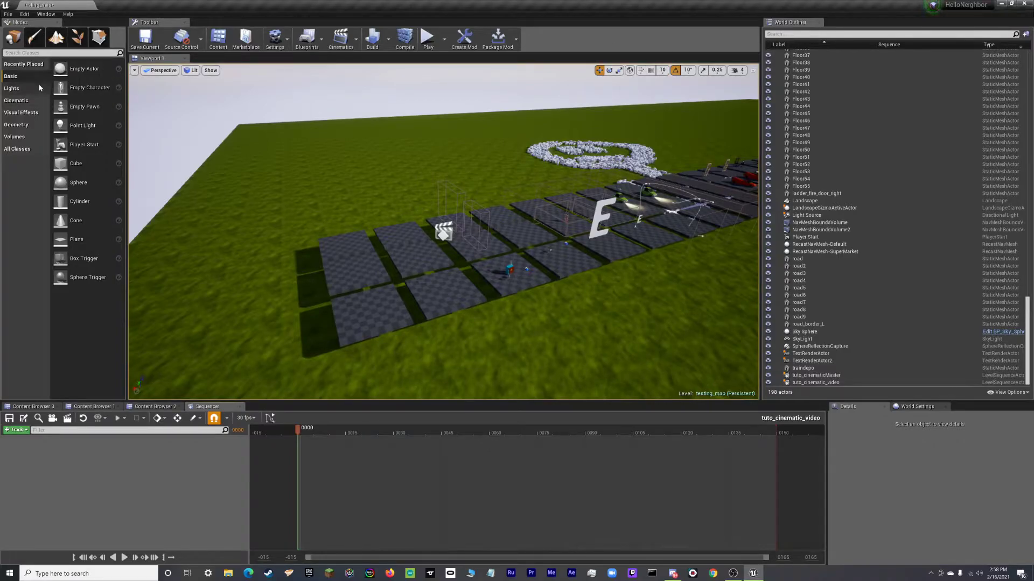
click(34, 103)
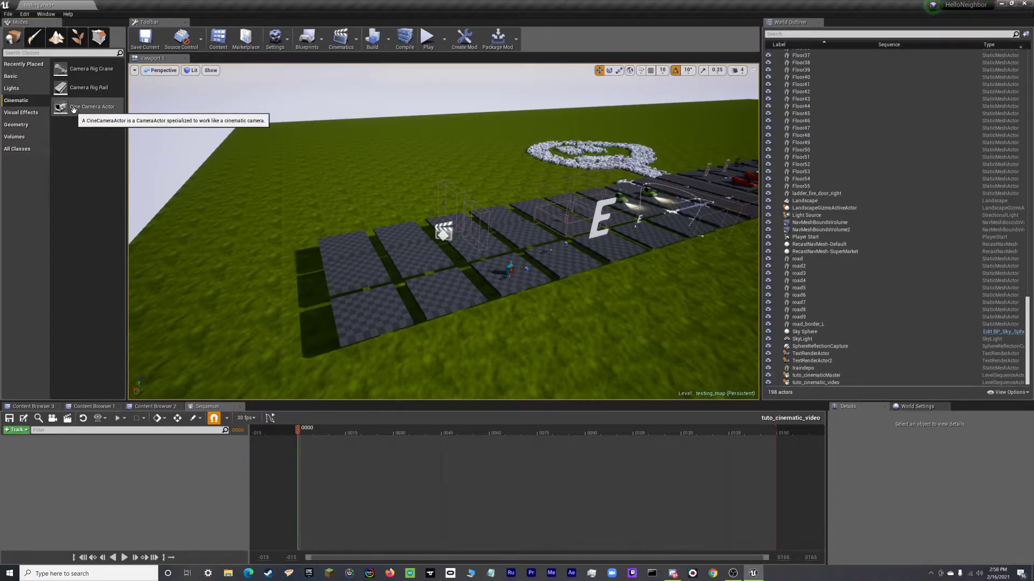
drag(74, 110, 367, 315)
right_drag(654, 318, 681, 329)
key(w)
mouse_move(537, 245)
right_down()
mouse_move(516, 280)
mouse_move(542, 244)
right_up()
key(s)
right_click(576, 293)
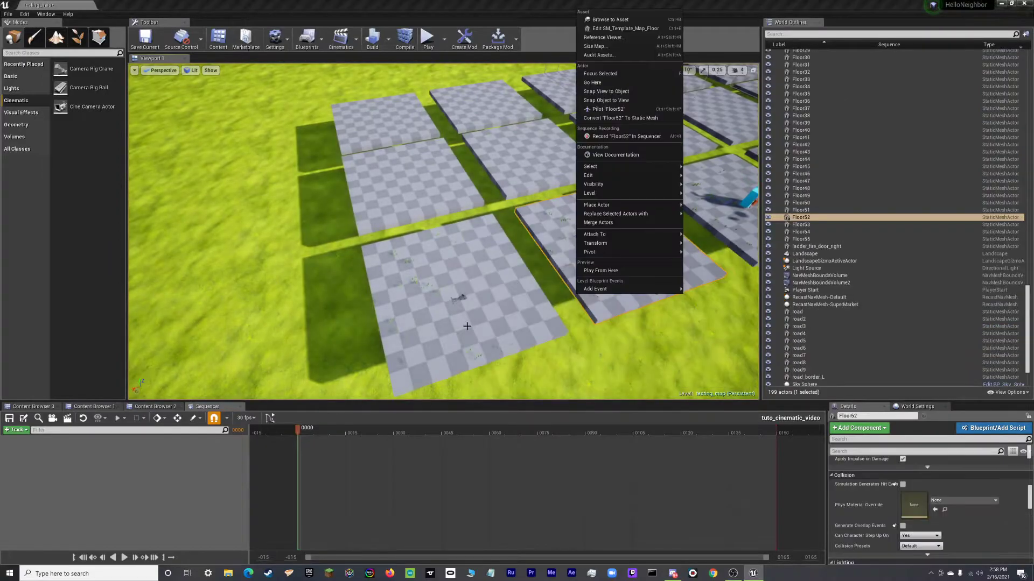
click(459, 298)
mouse_move(459, 298)
right_down()
mouse_move(468, 334)
mouse_move(457, 311)
right_up()
key(w)
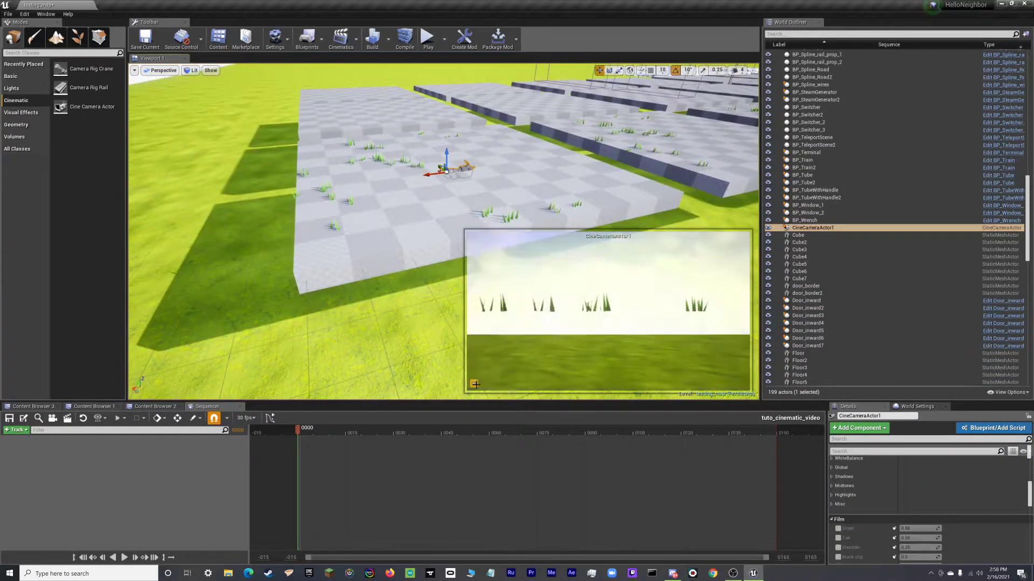
Pin the cine camera's preview, select the floor tile beneath the camera while it is pinned, and unpin the preview again
mouse_move(333, 293)
right_down()
mouse_move(344, 289)
mouse_move(334, 290)
right_up()
key(a)
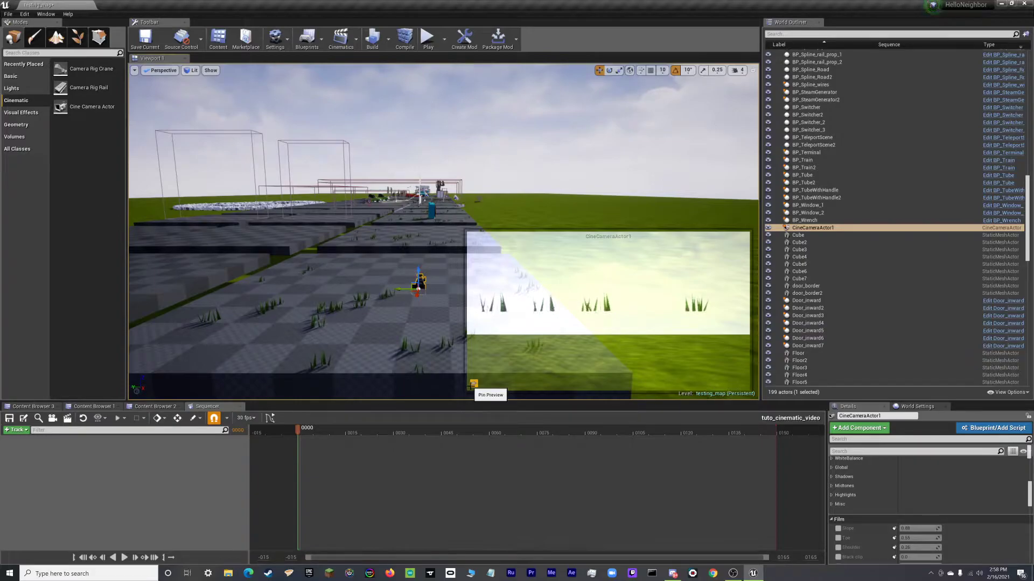
key(s)
mouse_move(345, 360)
right_down()
mouse_move(345, 393)
mouse_move(345, 353)
right_up()
key(q)
click(403, 226)
key(e)
right_drag(403, 225, 402, 288)
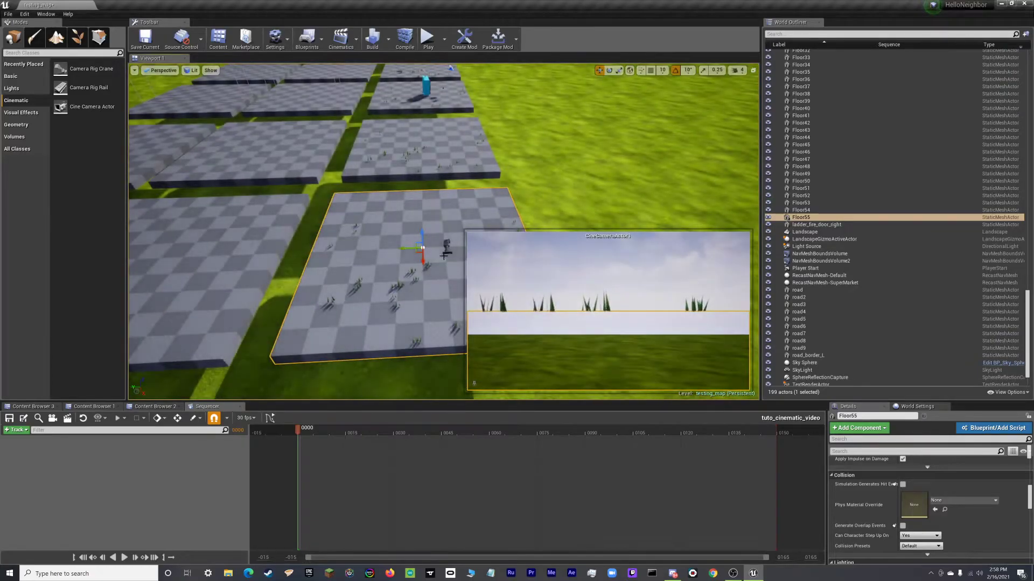
click(447, 247)
click(474, 381)
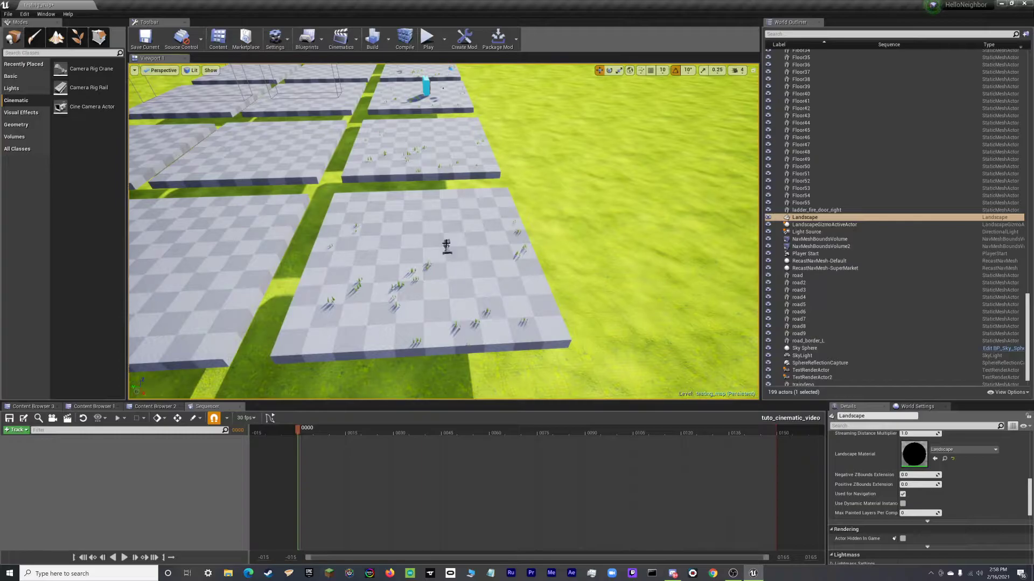
Select the cine camera, move it across the tile and rotate it to face along the row of floor tiles
click(445, 244)
mouse_move(446, 245)
right_down()
mouse_move(446, 301)
mouse_move(484, 291)
mouse_move(452, 269)
mouse_move(447, 215)
mouse_move(446, 234)
right_up()
drag(437, 216, 390, 184)
key(e)
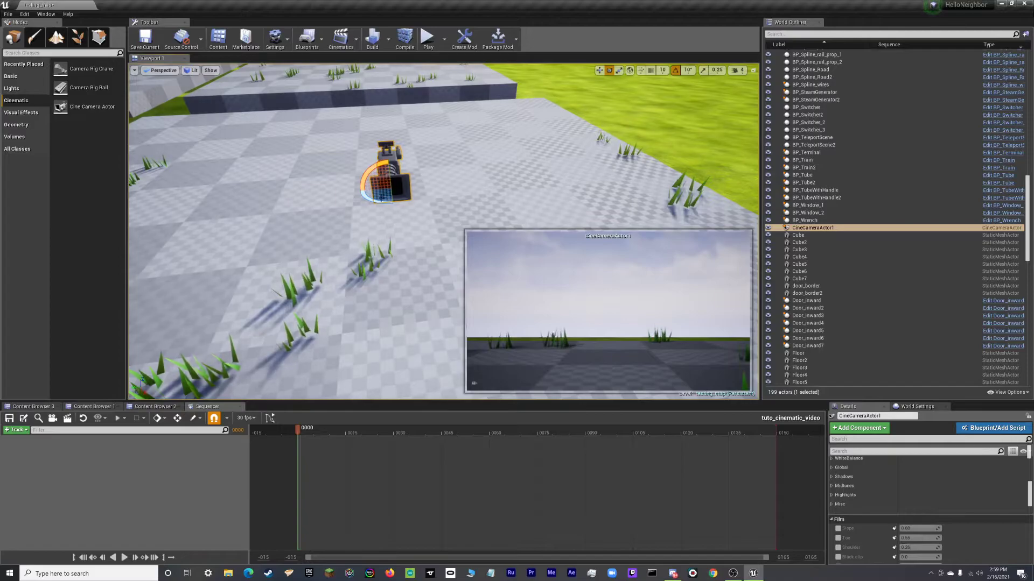
drag(459, 203, 444, 203)
right_drag(443, 203, 504, 205)
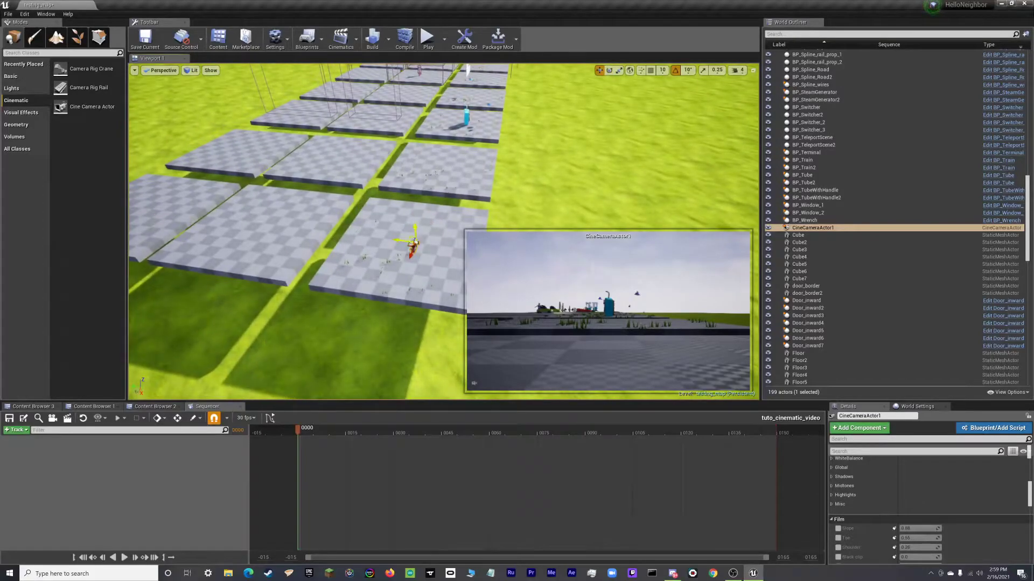
Move the camera up above the next tile, adjust its rotation toward the tile row and undo the last adjustments
drag(409, 185, 414, 185)
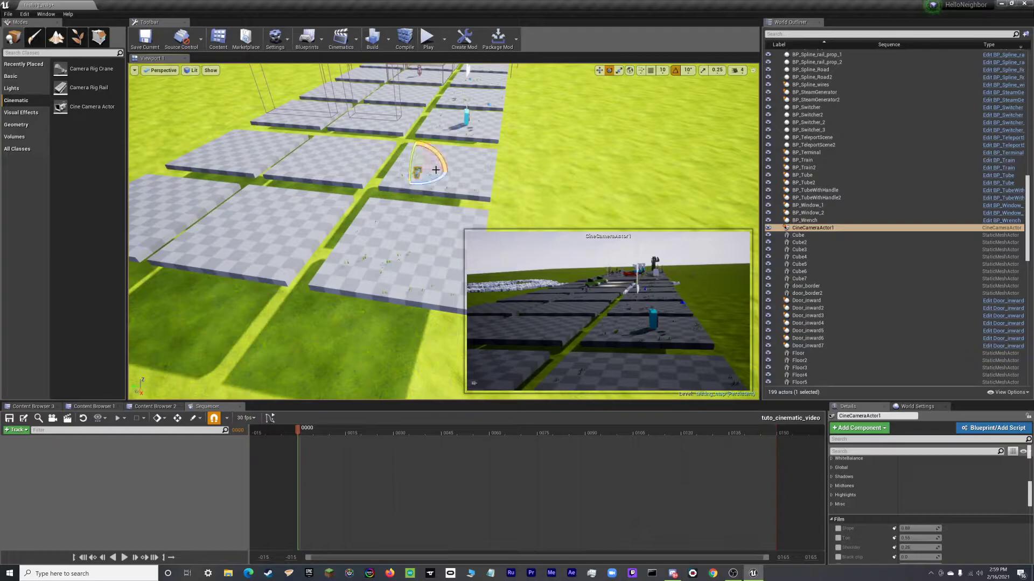
drag(433, 181, 429, 183)
key(ctrl+z)
key(ctrl+z)
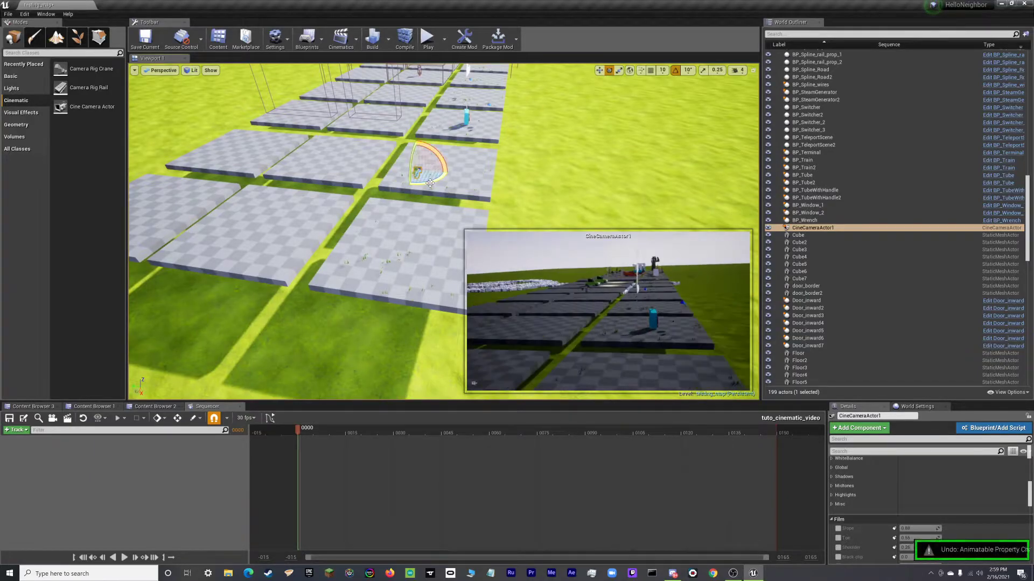
Clear the selection and examine the camera's placement above the floor tiles from behind
key(a)
right_drag(430, 184, 538, 168)
key(Escape)
right_drag(431, 208, 425, 149)
key(w)
key(d)
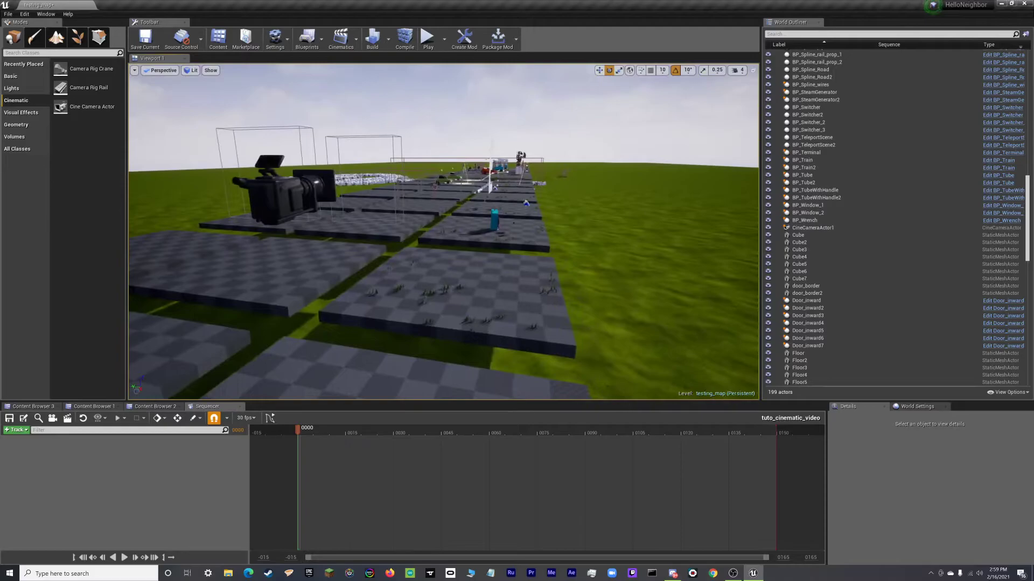
right_drag(431, 214, 432, 233)
key(s)
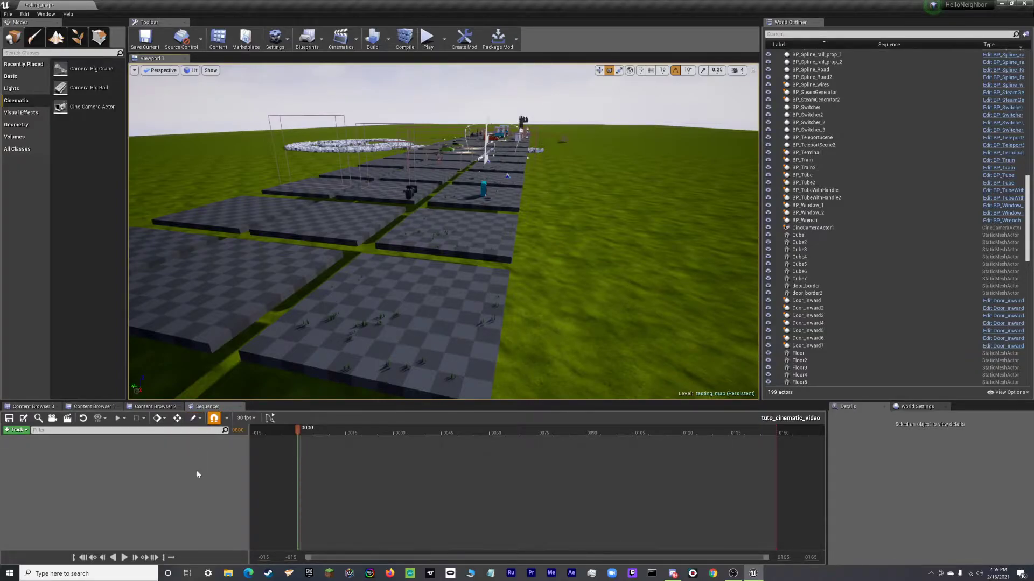
Add a Camera Cuts track to the sequence and bind CineCameraActor1 to it
click(17, 430)
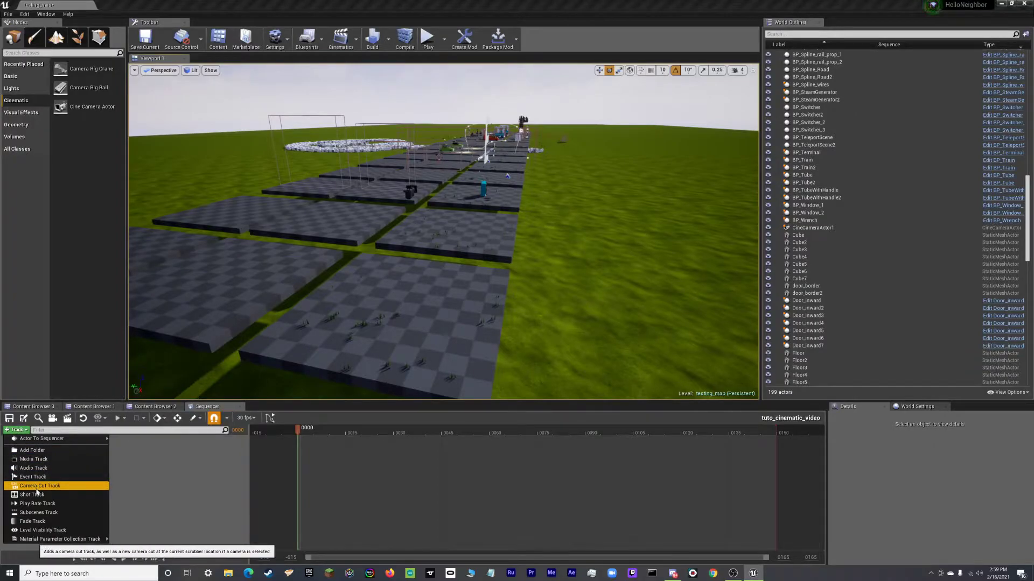
click(37, 489)
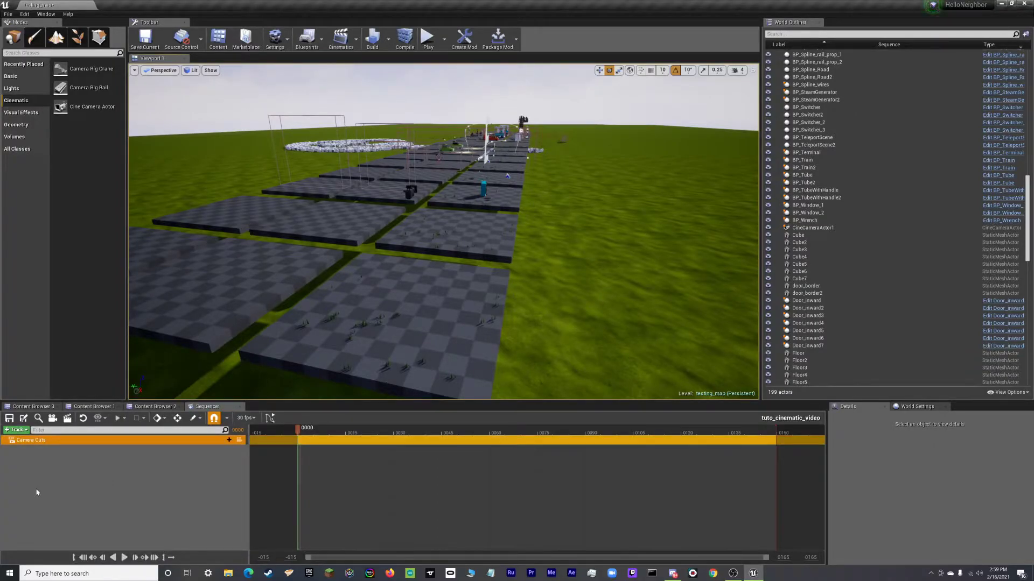
click(224, 440)
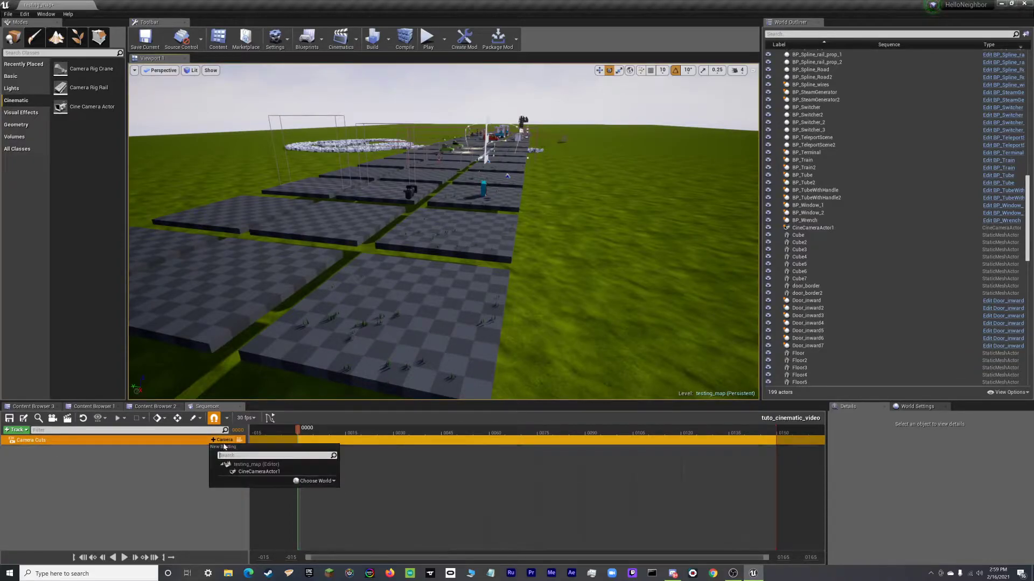
click(242, 472)
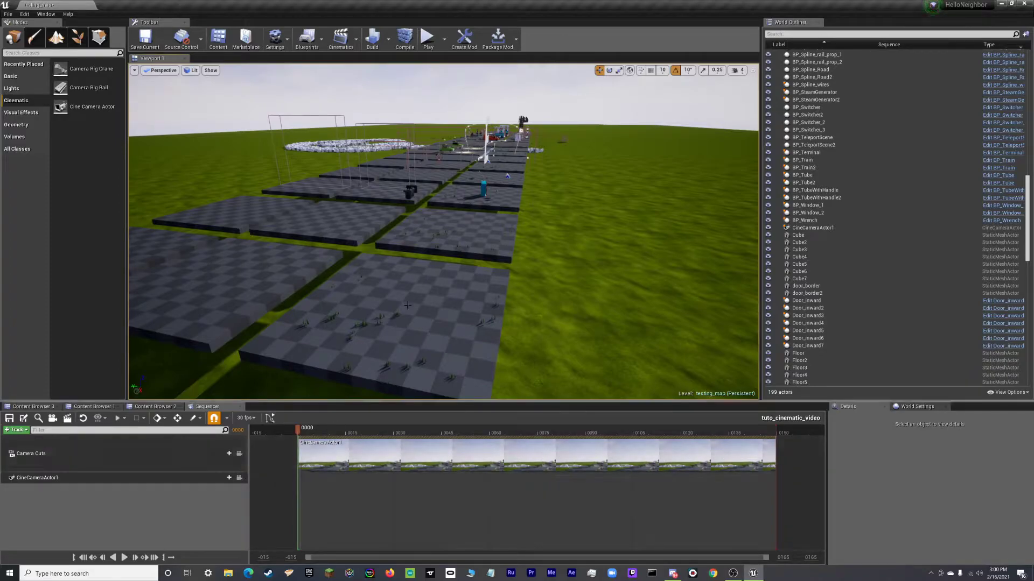
Select the cine camera in the level and add a transform keyframe for it at frame 0
click(411, 192)
right_drag(387, 297, 383, 293)
key(s)
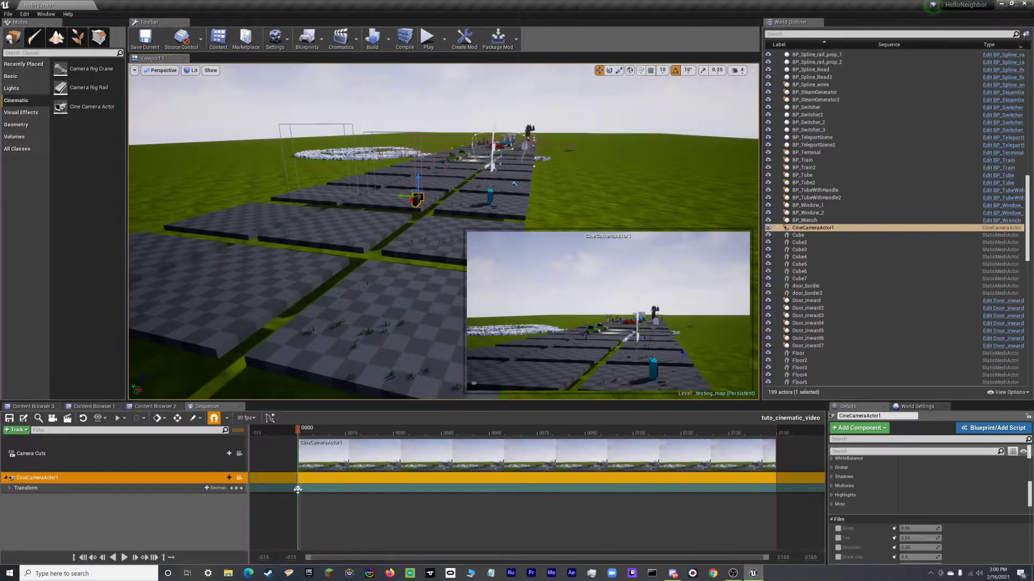
Set the sequence's display rate to 240 fps
click(246, 418)
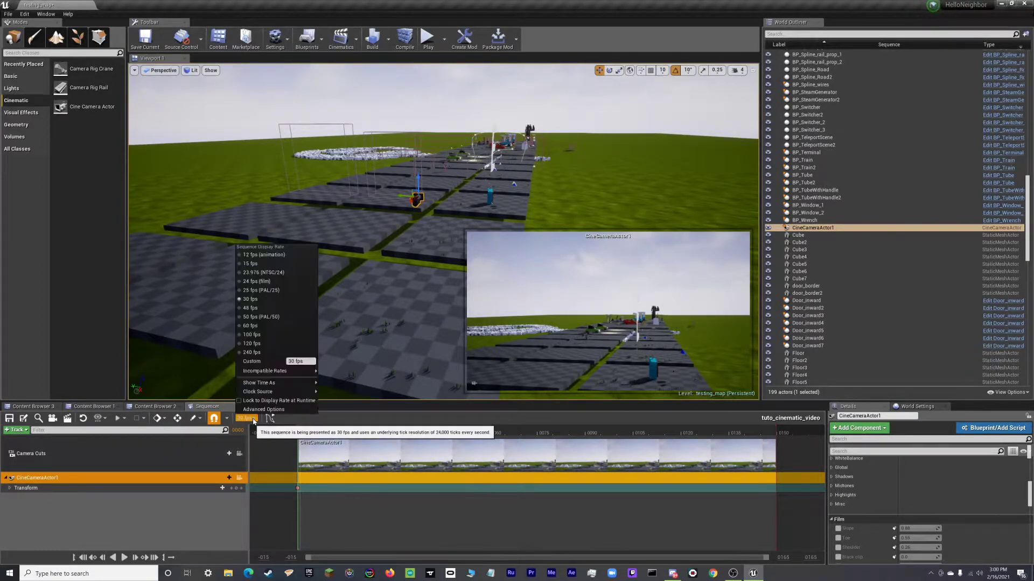
click(264, 352)
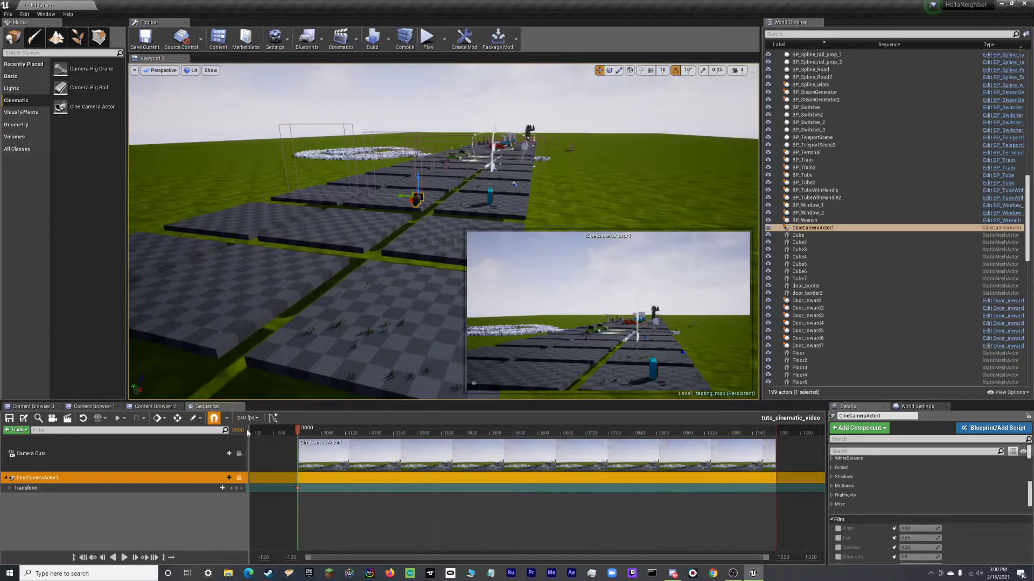
mouse_move(261, 351)
right_down()
mouse_move(289, 364)
mouse_move(276, 355)
right_up()
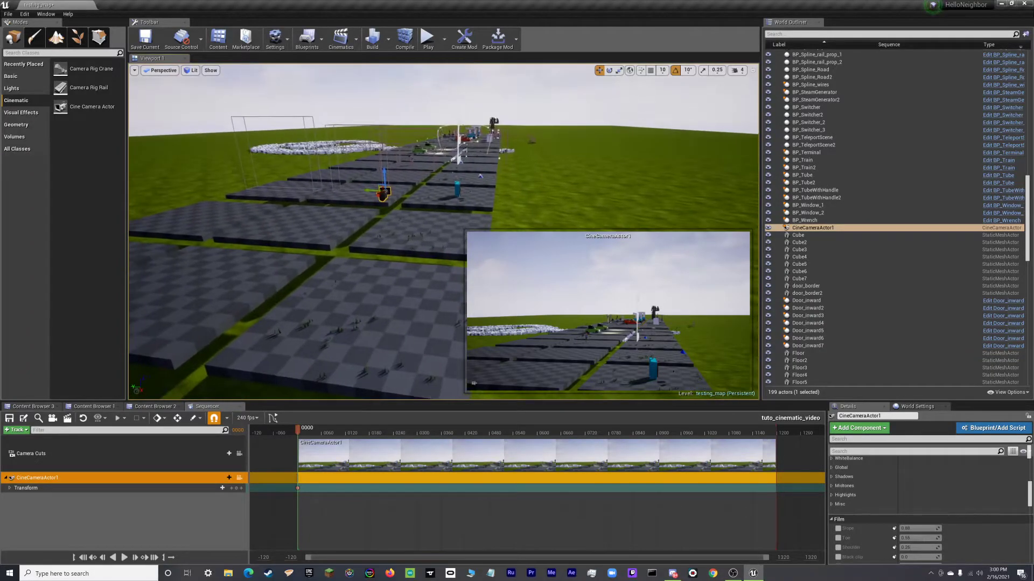
Switch the sequence's display rate to 60 fps and back to 240 fps for comparison
click(248, 418)
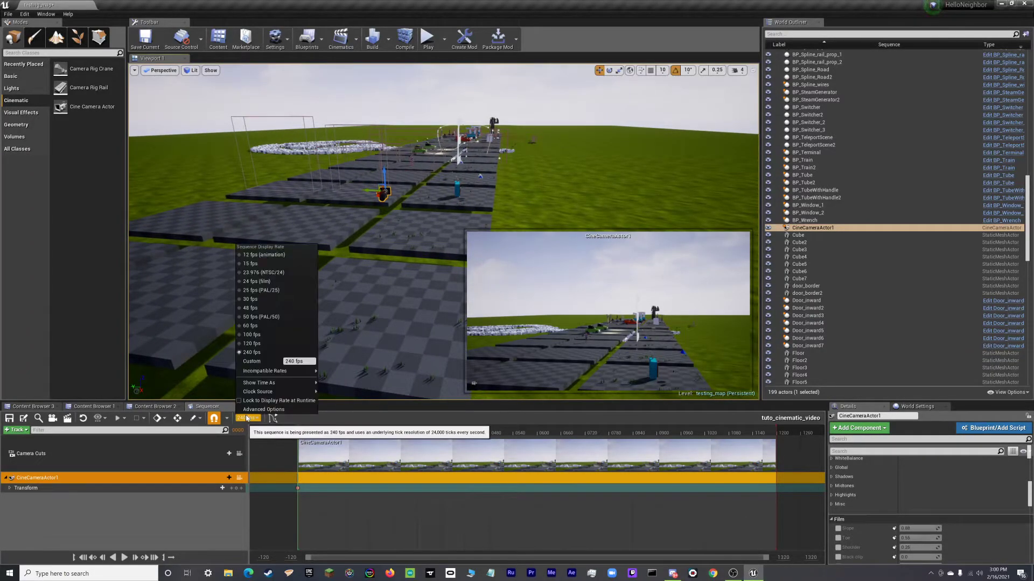
click(250, 326)
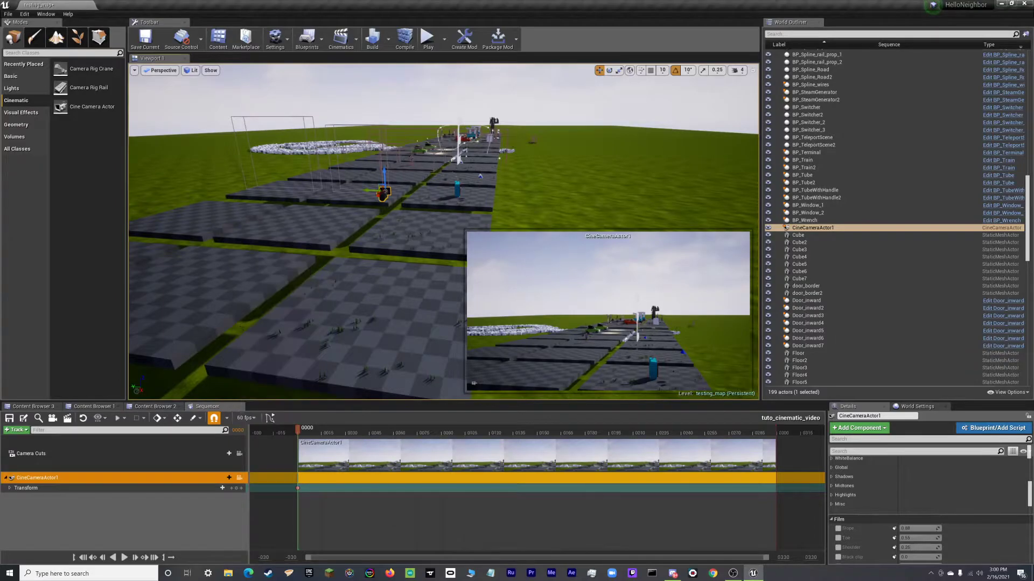
click(249, 418)
click(254, 355)
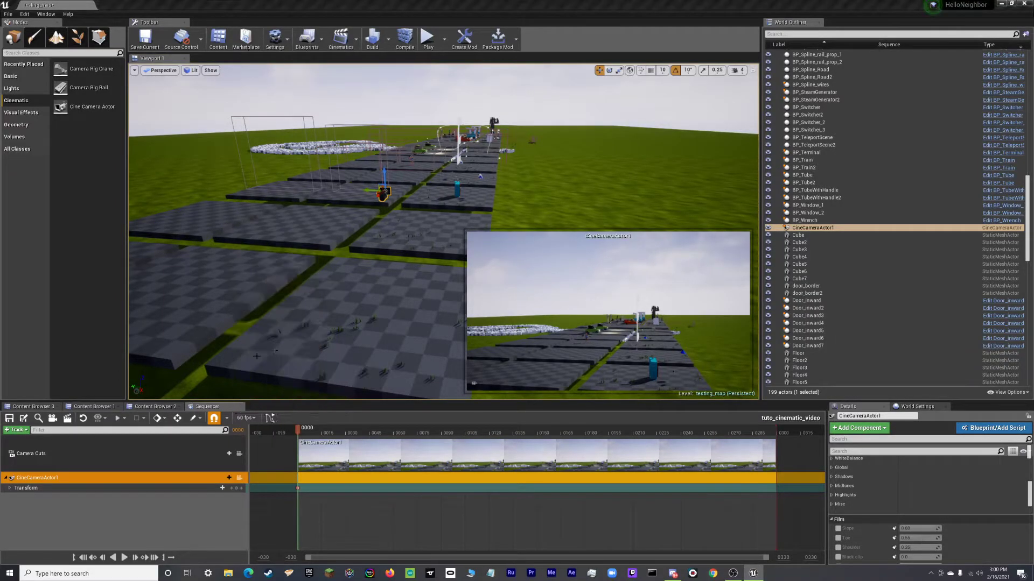
Move the sequence playhead to frame 60
right_drag(264, 329, 248, 344)
key(s)
right_drag(328, 343, 322, 363)
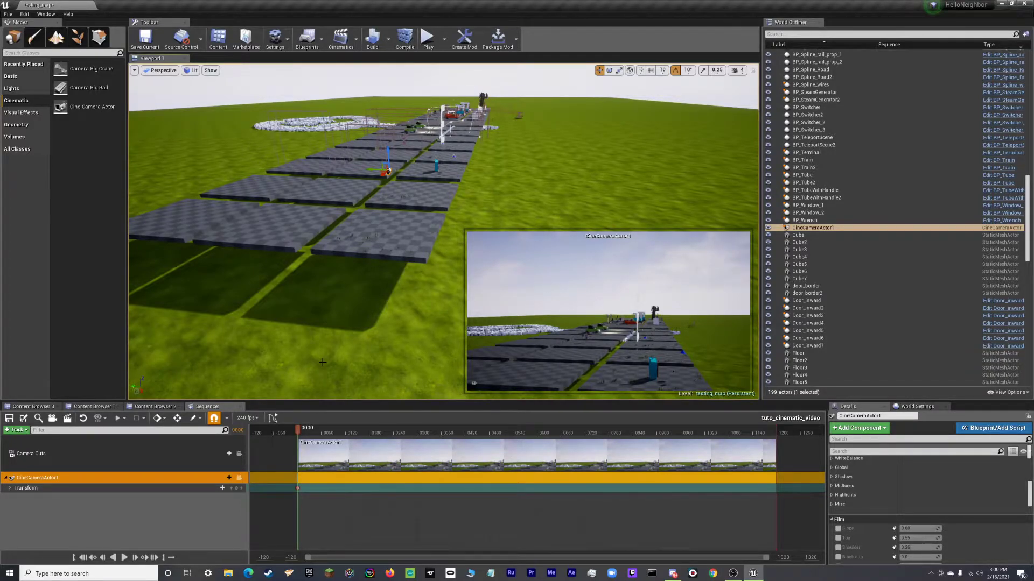
right_drag(327, 297, 325, 300)
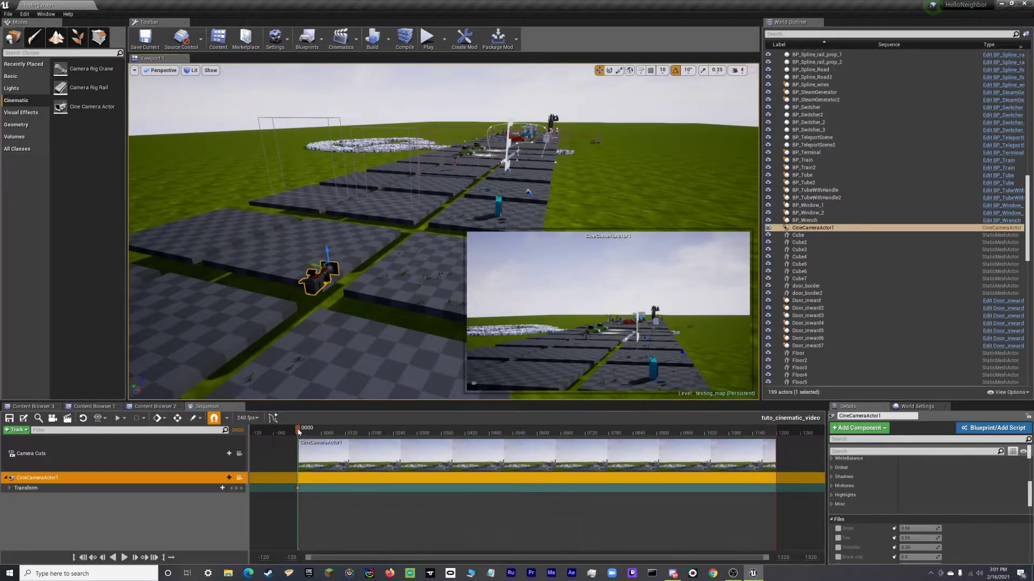
drag(299, 432, 322, 428)
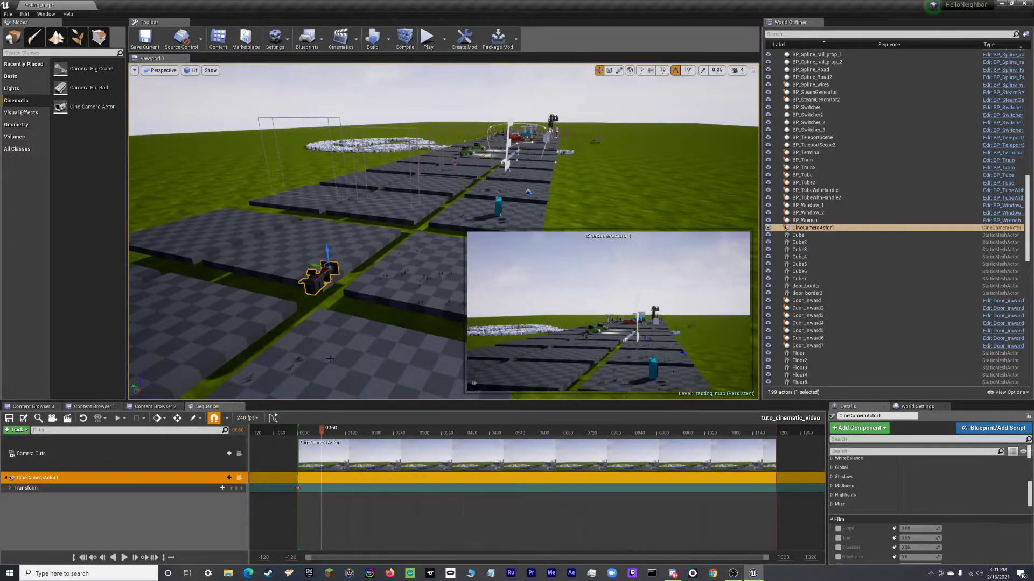
Move the cine camera sideways across the floor tiles, away from its starting position
right_drag(327, 370, 350, 395)
key(a)
key(s)
key(e)
key(w)
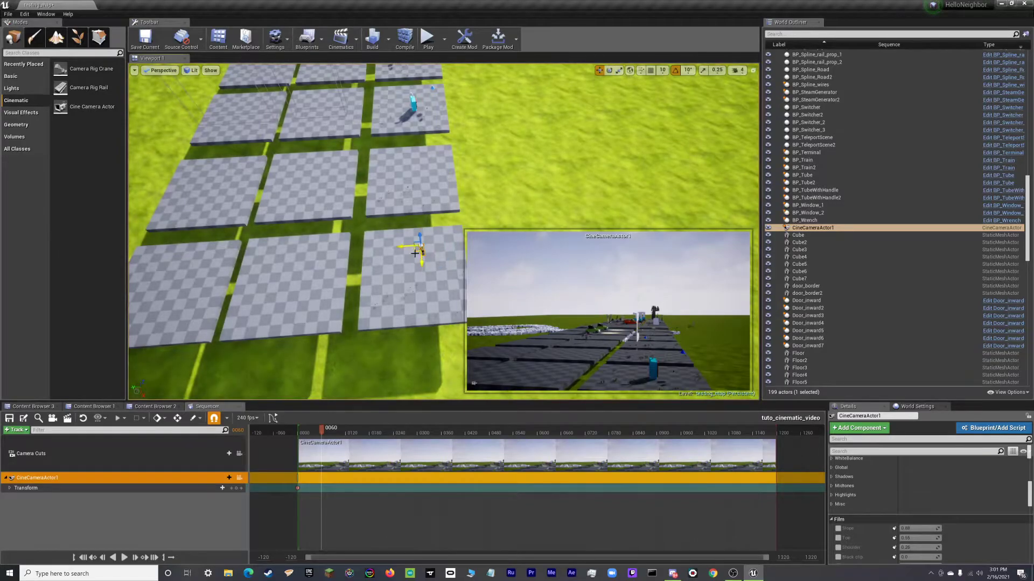
drag(414, 253, 177, 247)
right_drag(177, 247, 134, 229)
right_drag(332, 254, 366, 265)
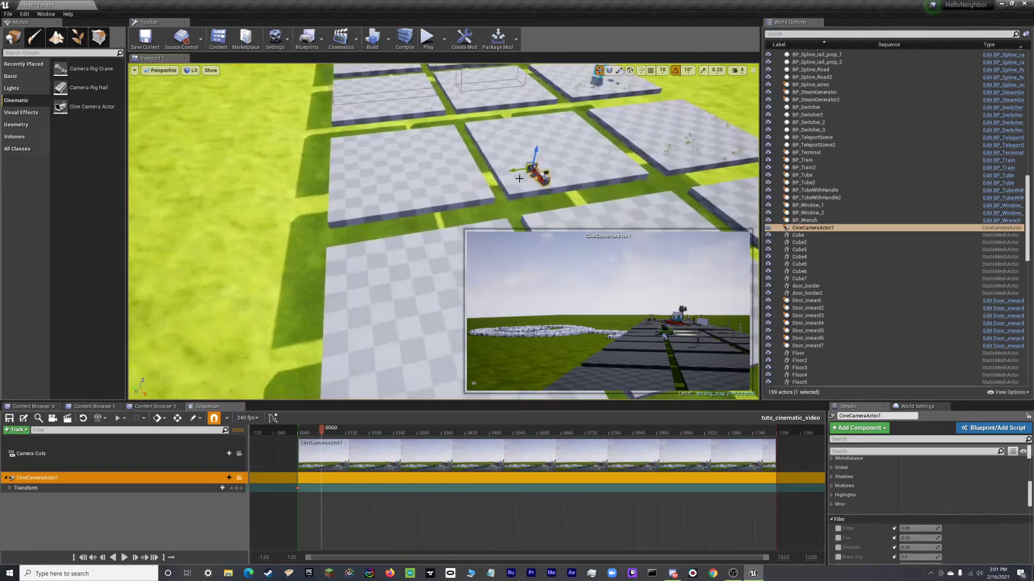
Move the camera onto the outer corner tile, rotate it 20° toward the tile row and key its transform at frame 60
drag(528, 172, 400, 251)
key(e)
mouse_move(400, 262)
right_down()
mouse_move(381, 269)
mouse_move(391, 265)
right_up()
drag(407, 259, 391, 256)
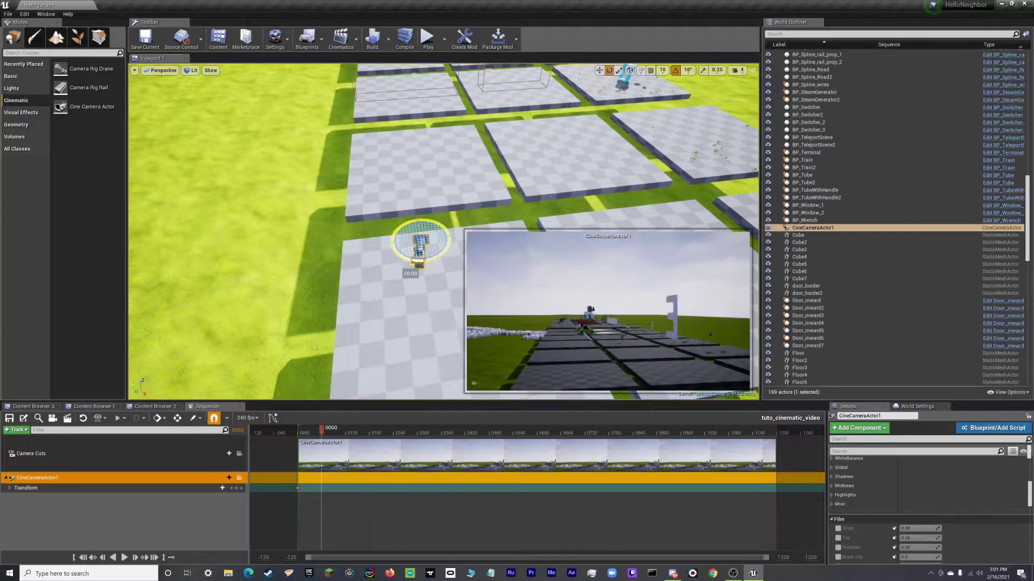
key(s)
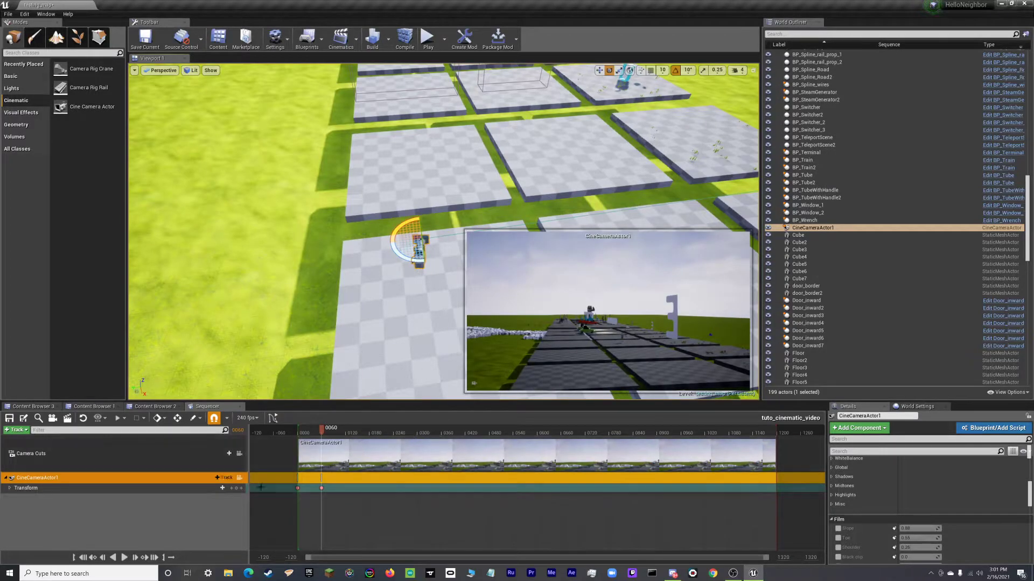
Play the camera move forward and in reverse, and shift its second transform keyframe to frame 180
click(277, 433)
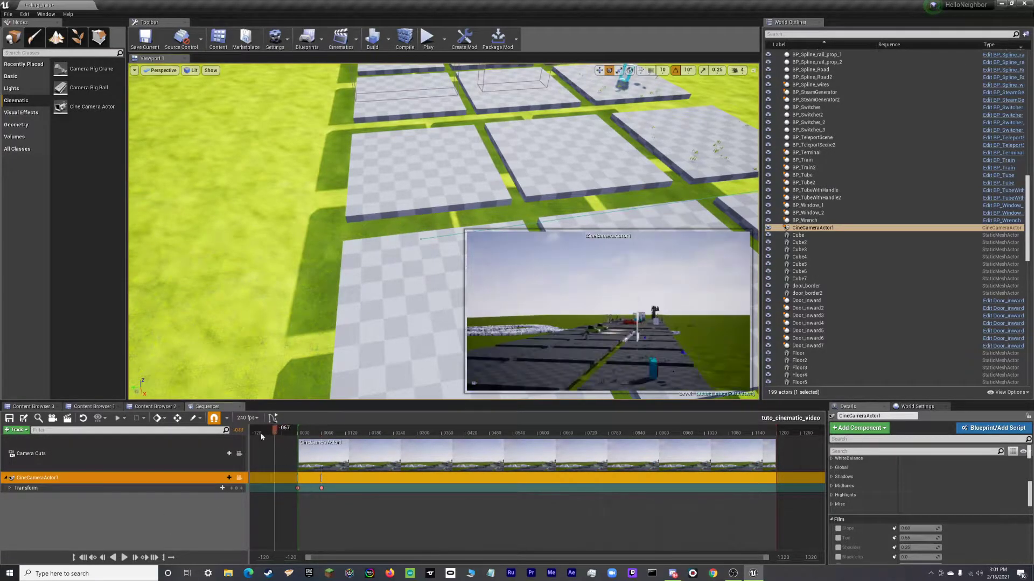
click(125, 557)
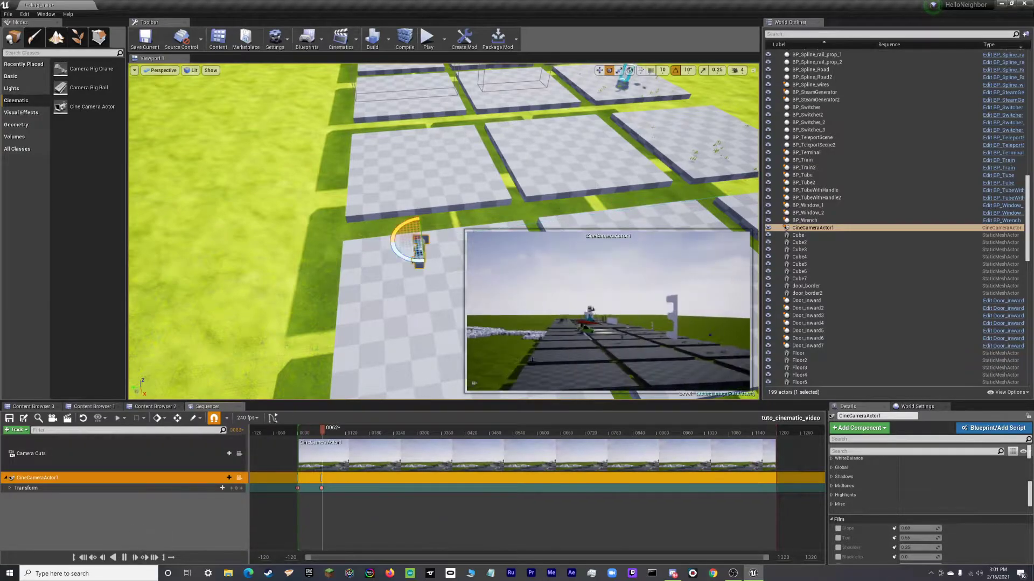
click(112, 558)
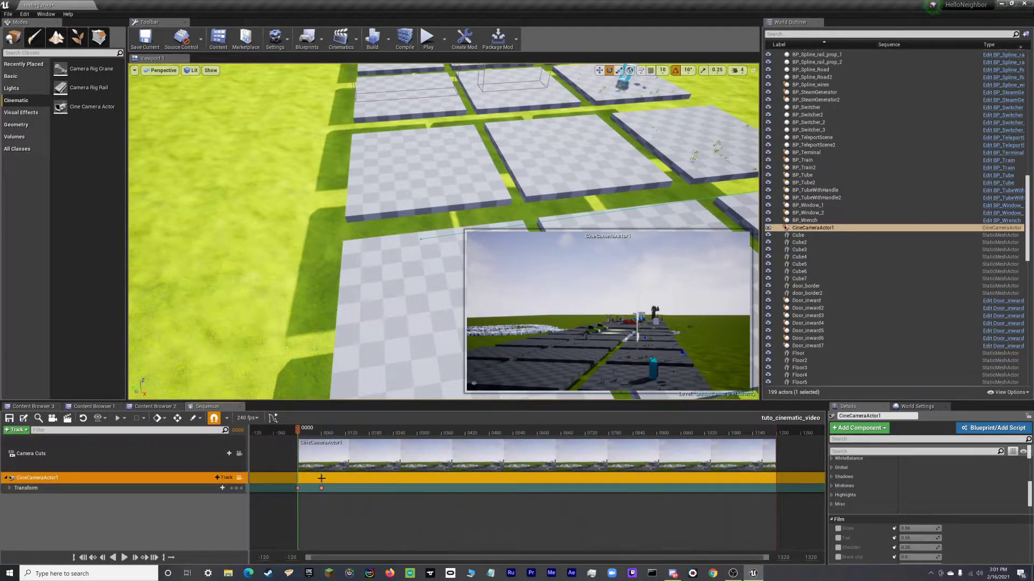
drag(320, 489, 369, 500)
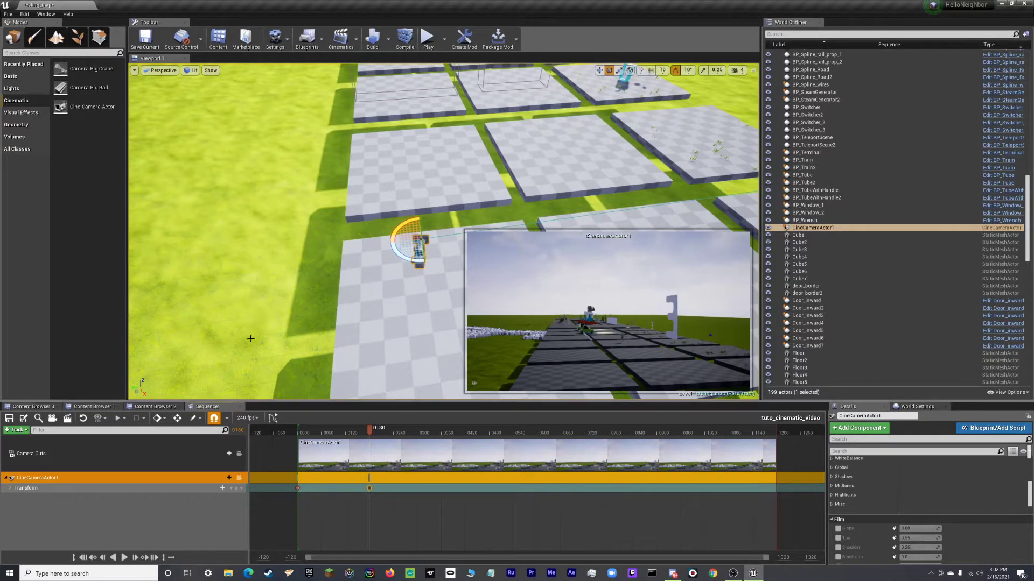
Preview the camera move again with its second keyframe at frame 180, playing forward, in reverse and forward
click(125, 557)
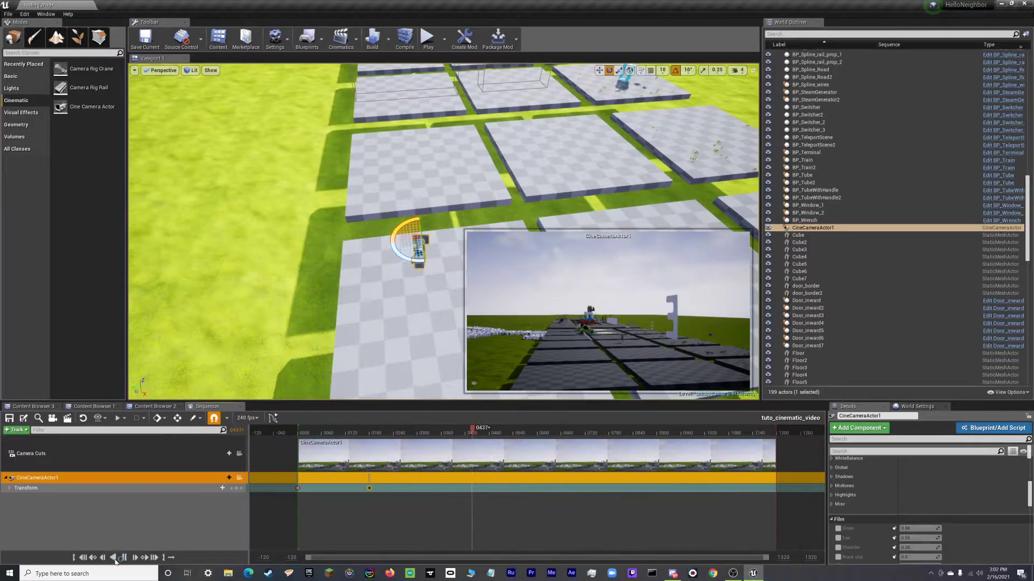
click(113, 558)
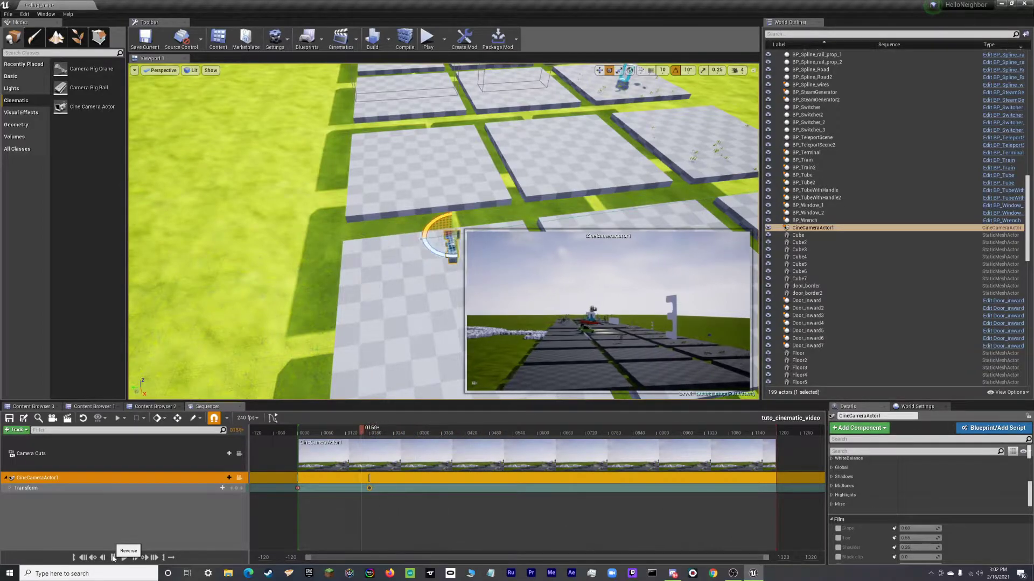
click(125, 558)
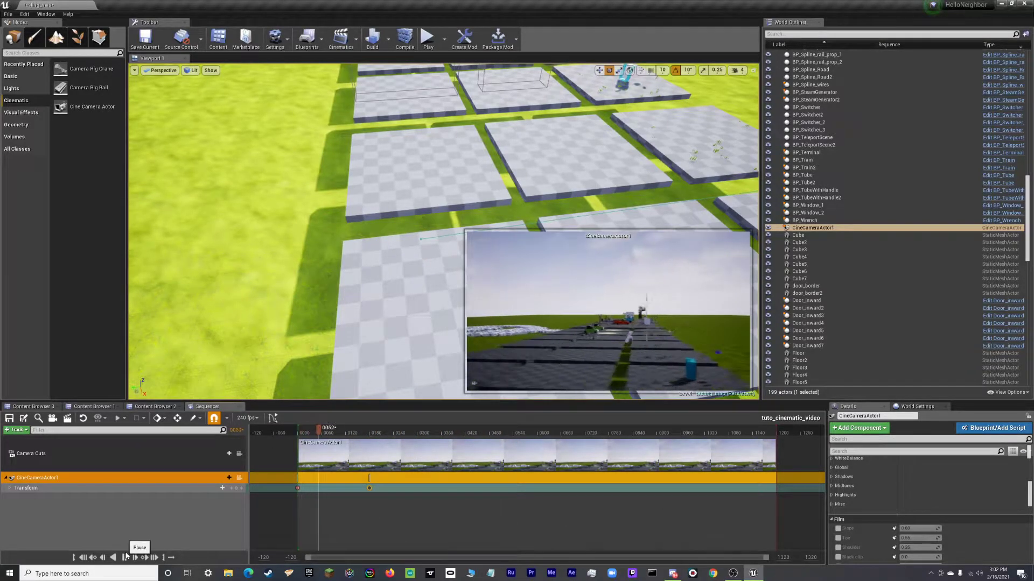
click(126, 557)
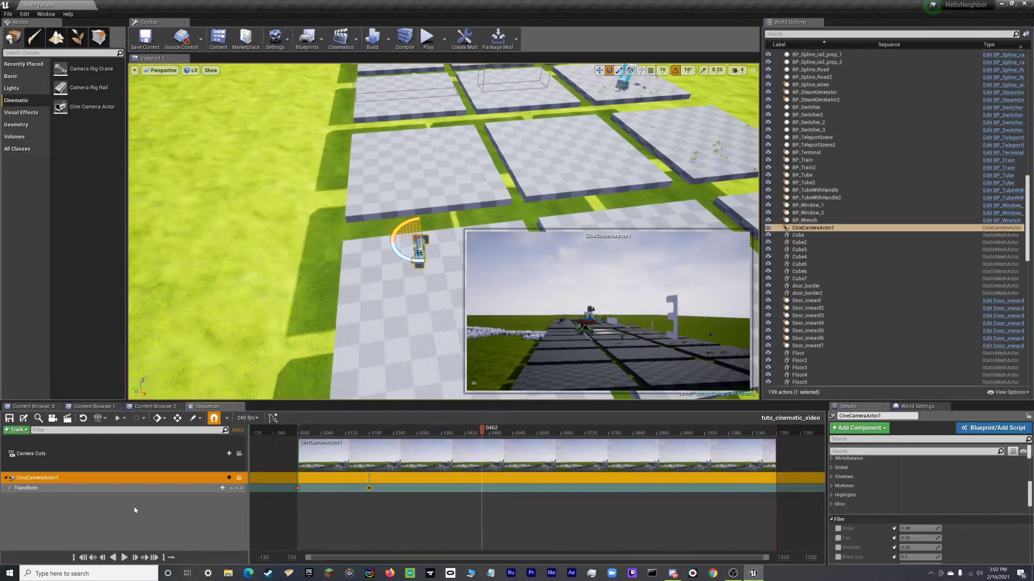
Move the sequence playhead to frame 360
drag(472, 435, 370, 445)
right_drag(321, 370, 401, 375)
drag(369, 430, 442, 426)
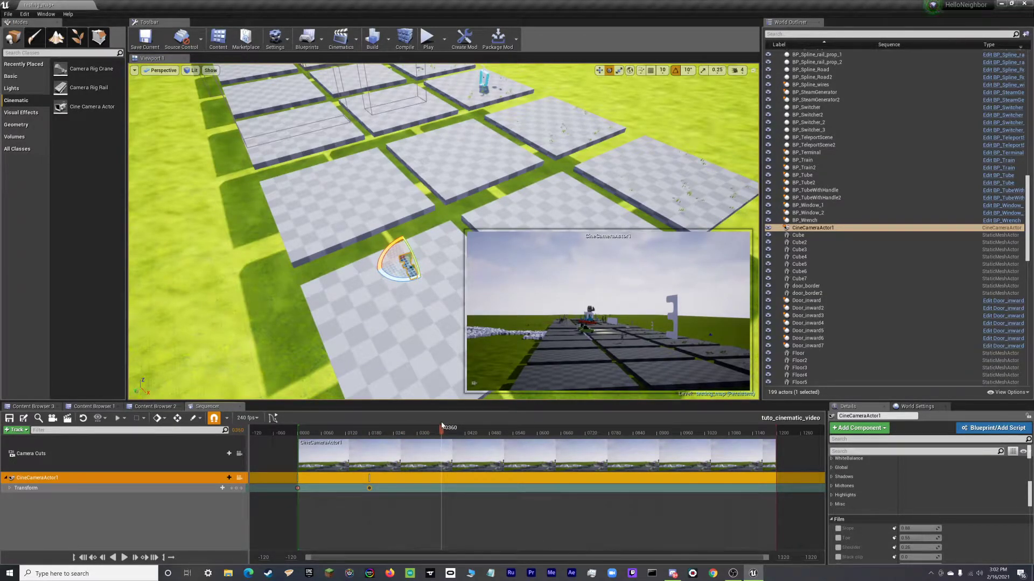
key(s)
right_drag(418, 367, 431, 347)
key(w)
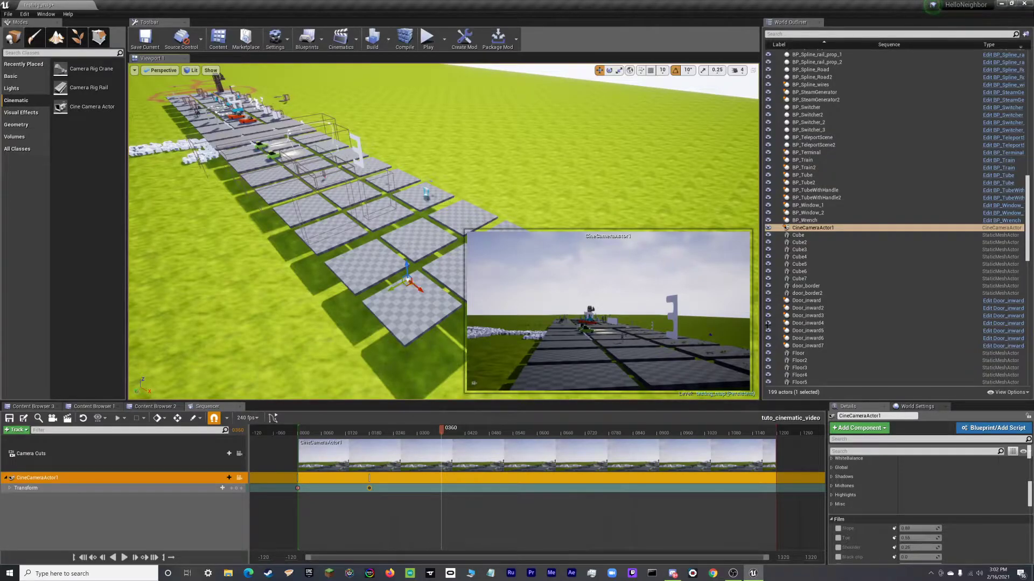
Try extending the sequence's playback end beyond frame 1200 and return it to frame 1200
mouse_move(776, 427)
mouse_down()
mouse_move(805, 428)
mouse_move(729, 431)
mouse_move(755, 454)
mouse_move(822, 459)
mouse_up()
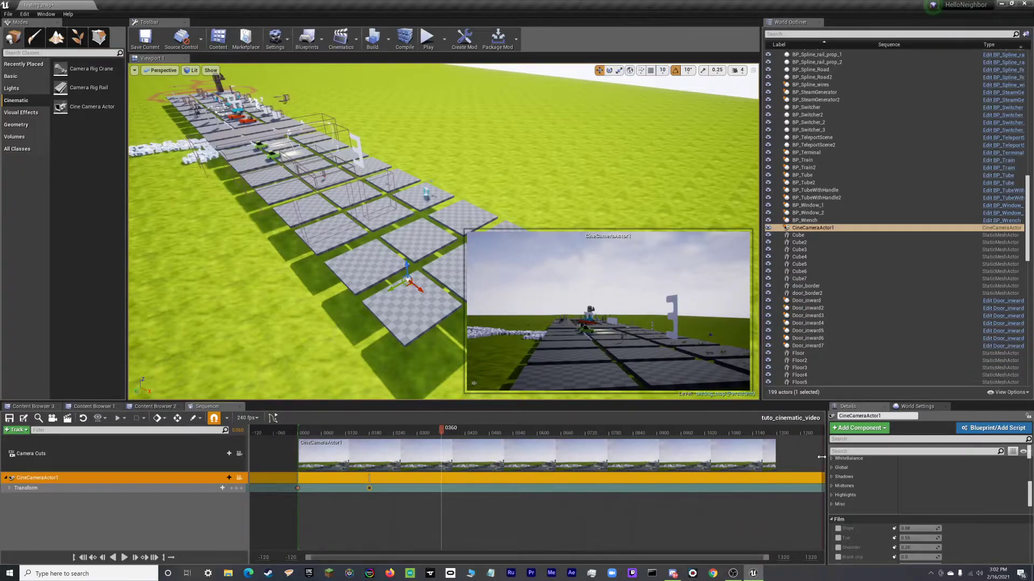
click(759, 509)
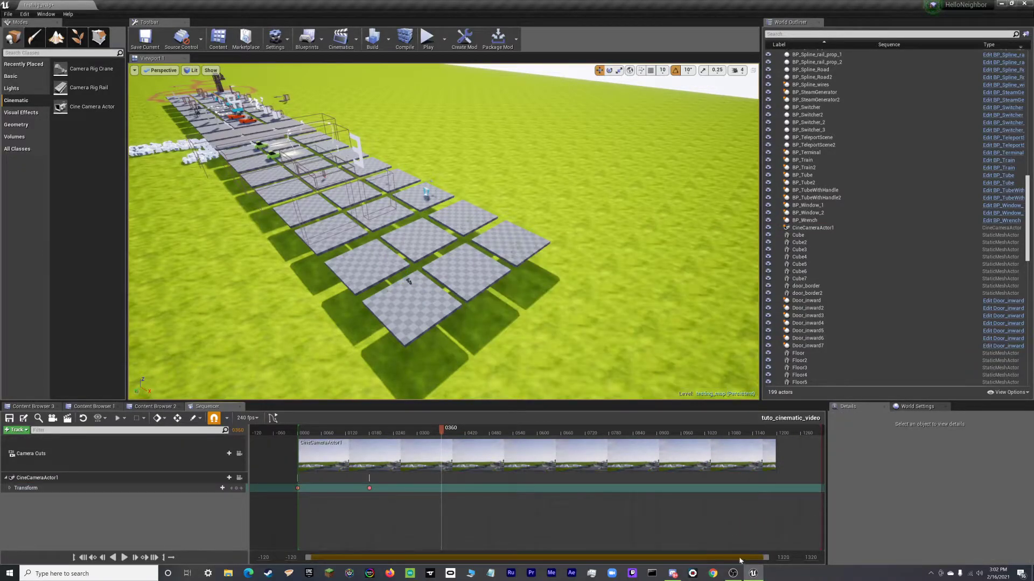
drag(782, 558, 811, 552)
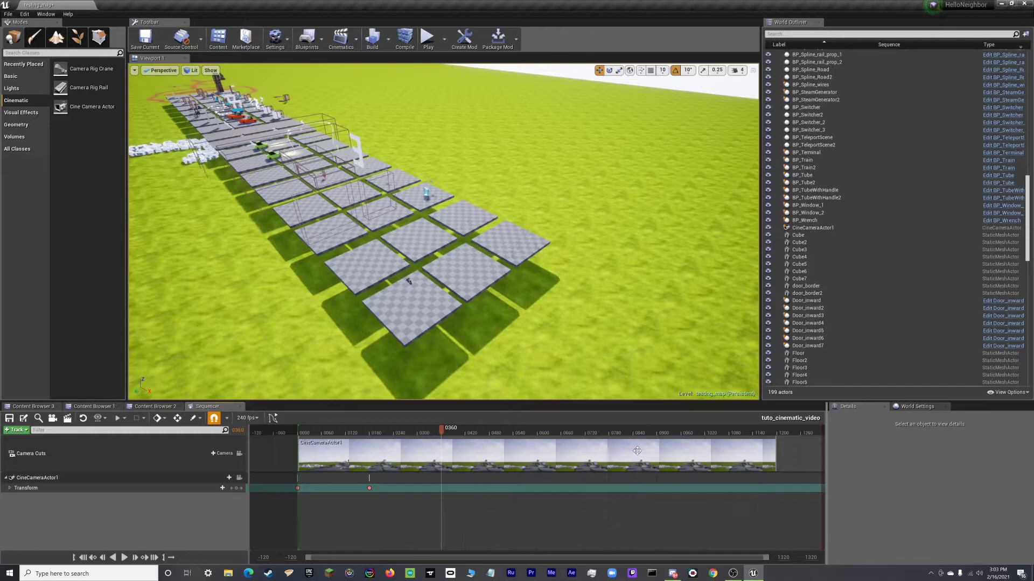
drag(822, 439, 779, 446)
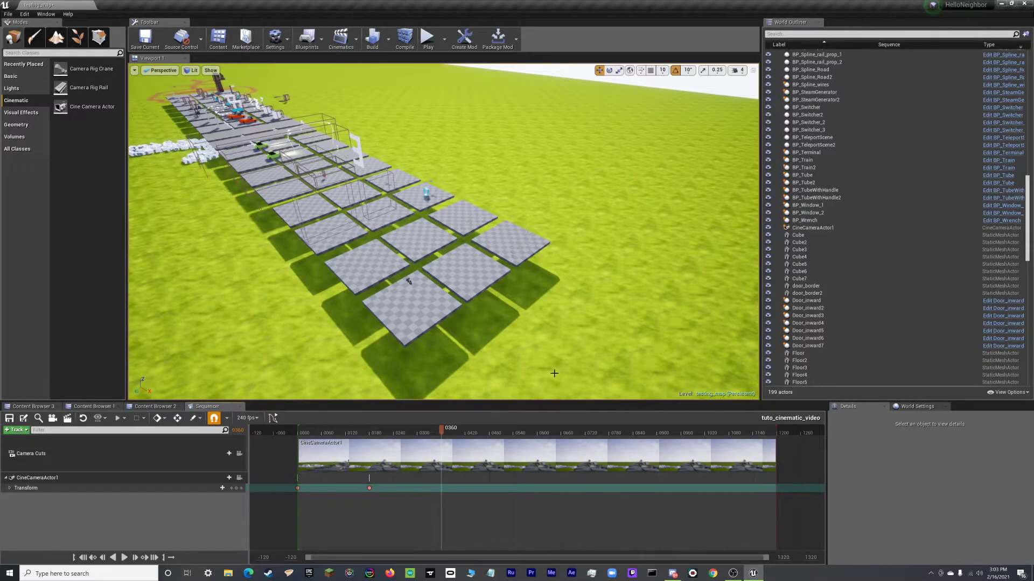
Try to move the cine camera along the tile row to its opposite end, undoing and redoing the move
right_drag(659, 300, 619, 291)
click(509, 328)
key(e)
right_drag(338, 293, 436, 312)
key(w)
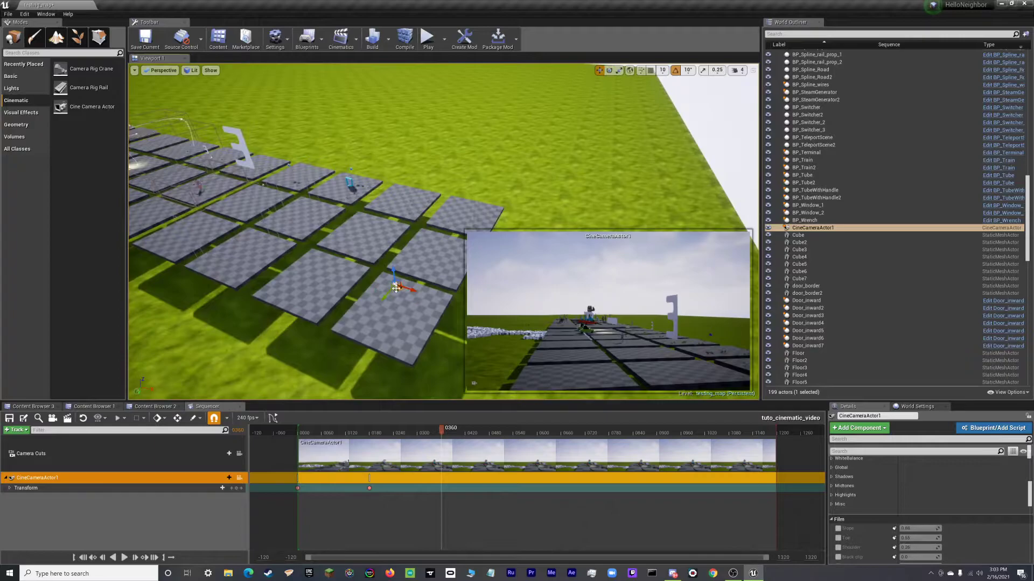
drag(397, 291, 216, 256)
right_drag(216, 255, 274, 286)
mouse_move(581, 194)
mouse_down()
mouse_move(215, 135)
mouse_move(222, 145)
mouse_move(174, 143)
mouse_up()
key(e)
right_drag(260, 150, 355, 158)
key(w)
mouse_move(345, 184)
mouse_down()
mouse_move(343, 200)
mouse_move(354, 202)
mouse_up()
key(ctrl+z)
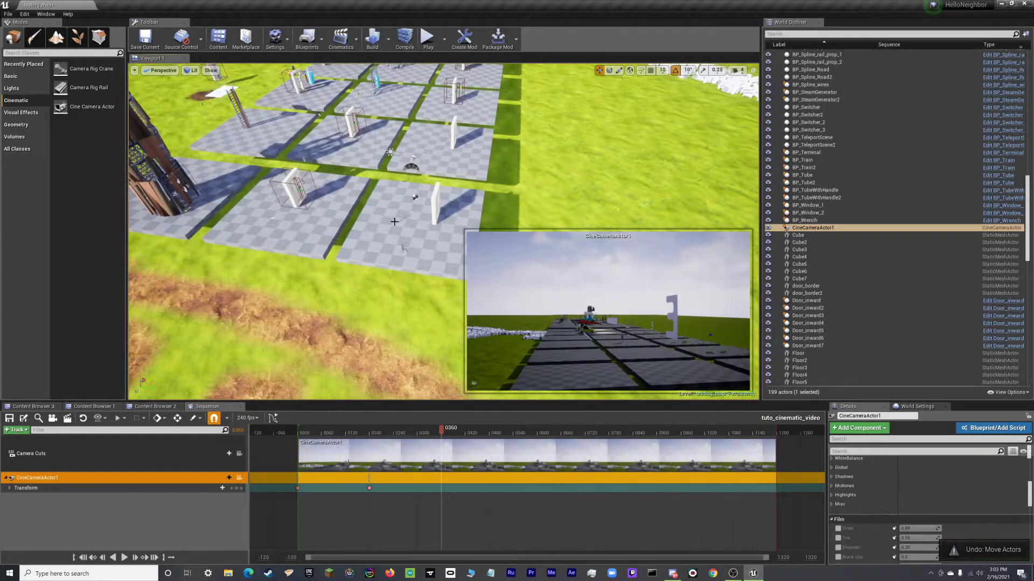
key(ctrl+y)
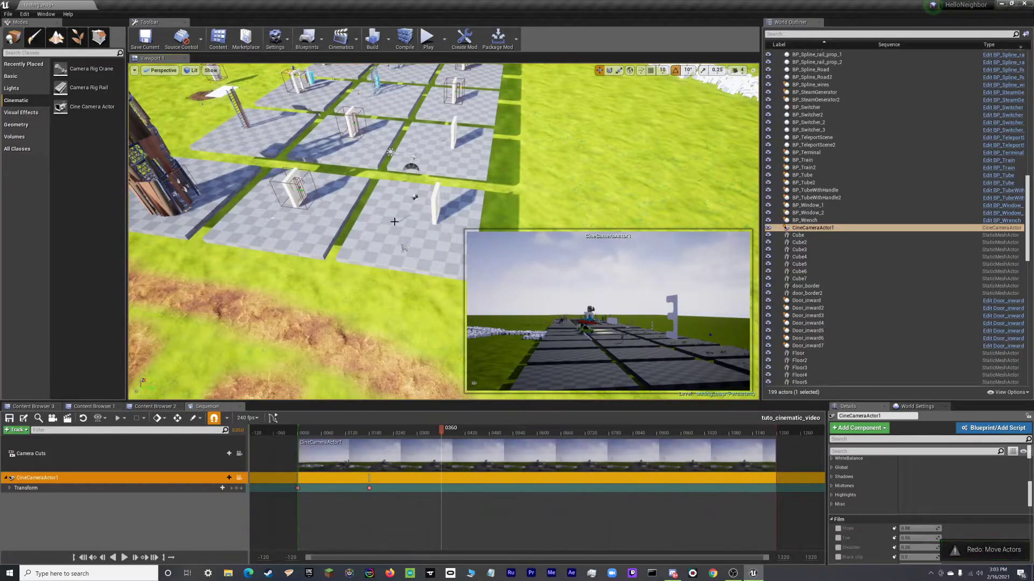
Move the cine camera along the tile row to its opposite end, onto the top edge of the dirt smiley drawing
right_drag(394, 222, 394, 145)
right_drag(460, 247, 493, 280)
key(s)
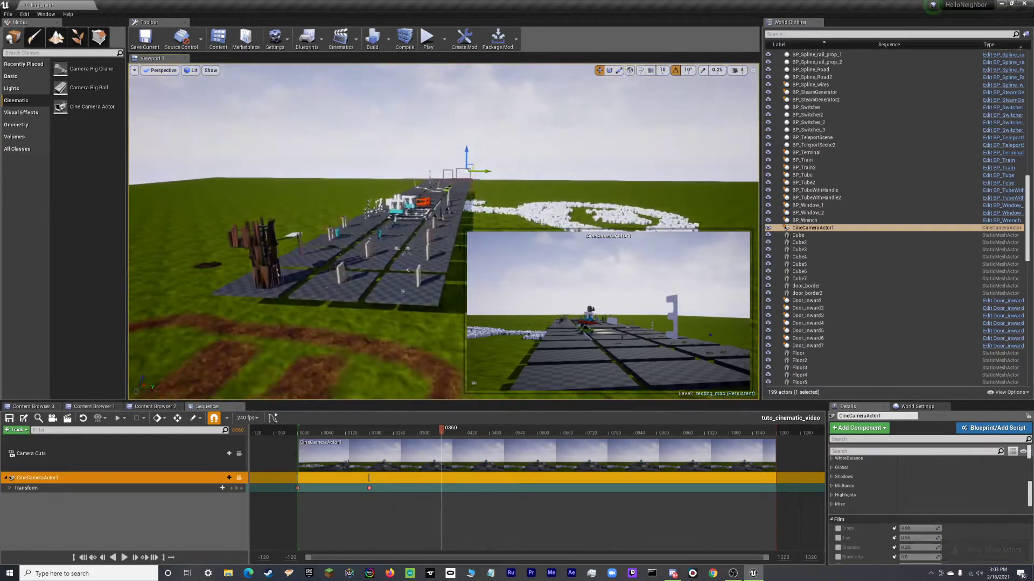
key(w)
right_drag(460, 247, 469, 355)
key(s)
right_drag(531, 168, 509, 154)
key(s)
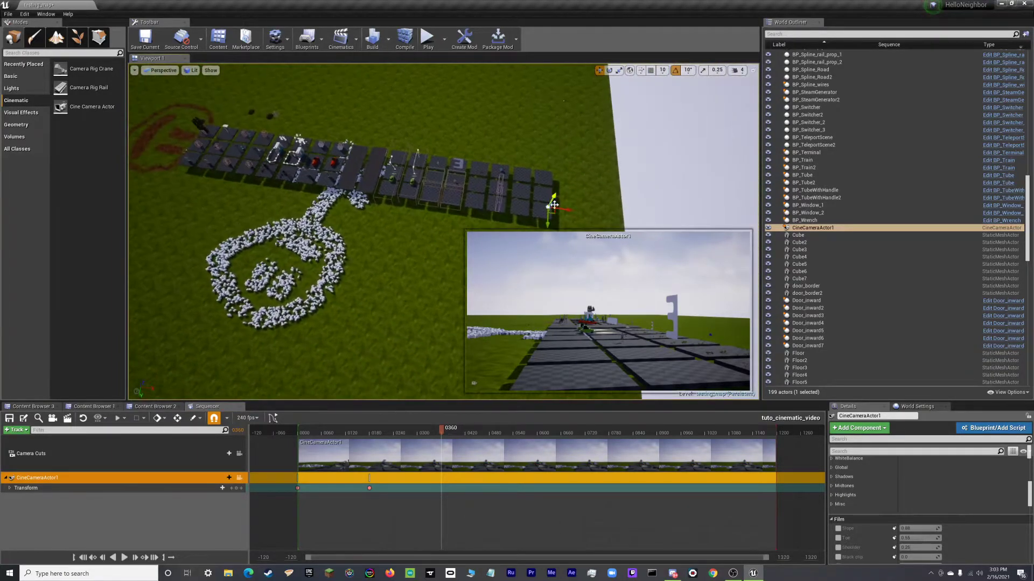
mouse_move(548, 208)
mouse_down()
mouse_move(151, 144)
mouse_move(180, 135)
mouse_move(170, 135)
mouse_up()
key(w)
mouse_move(170, 135)
right_down()
mouse_move(172, 162)
mouse_move(172, 140)
mouse_move(156, 124)
right_up()
mouse_move(404, 250)
right_down()
mouse_move(404, 264)
mouse_move(403, 250)
right_up()
drag(403, 251, 443, 224)
key(e)
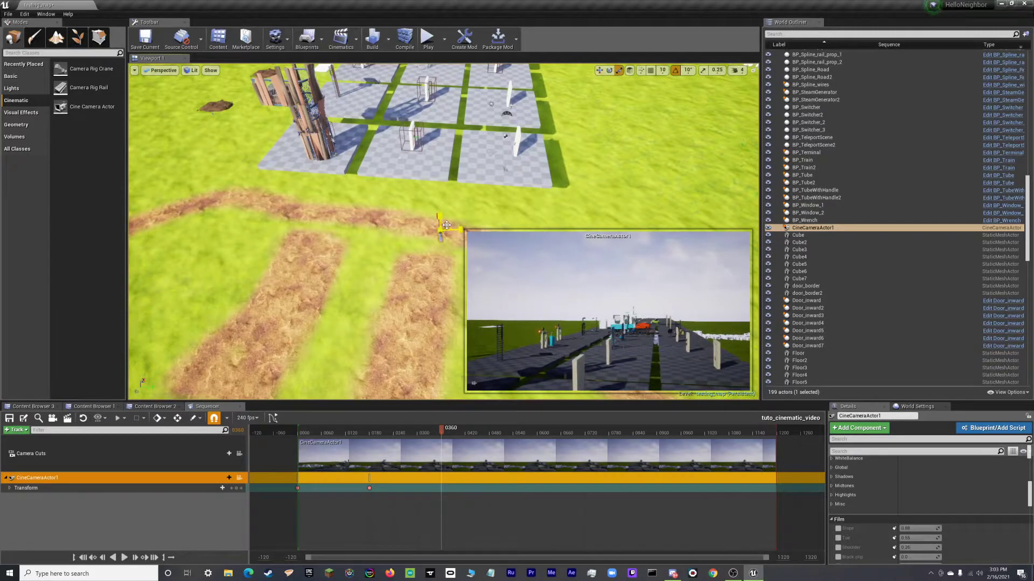
Raise the camera, tilted down at the tiles, pull it back over the smiley's mouth and key its transform at frame 360
drag(458, 240, 467, 67)
key(w)
key(s)
right_drag(465, 158, 461, 210)
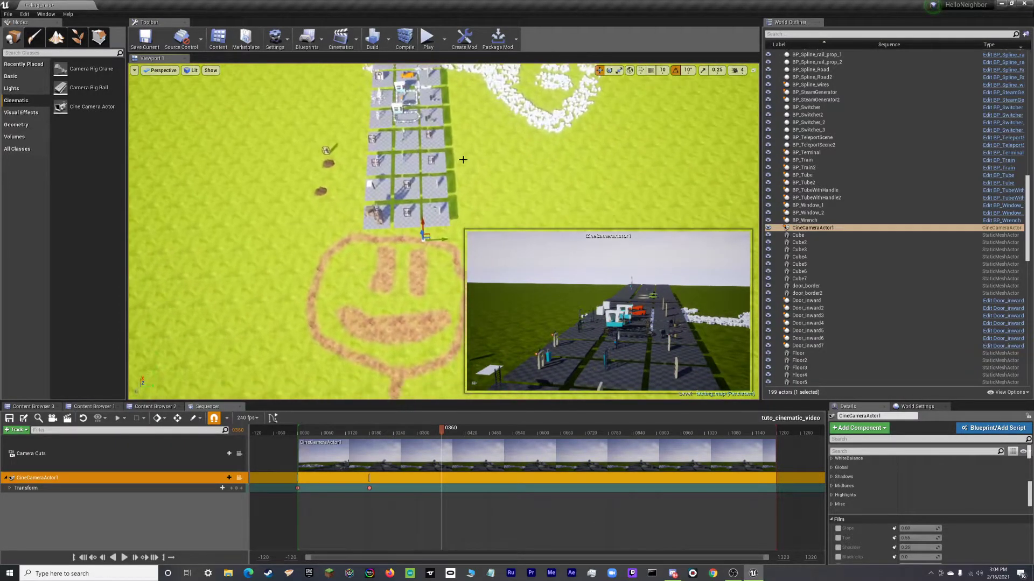
drag(423, 223, 449, 306)
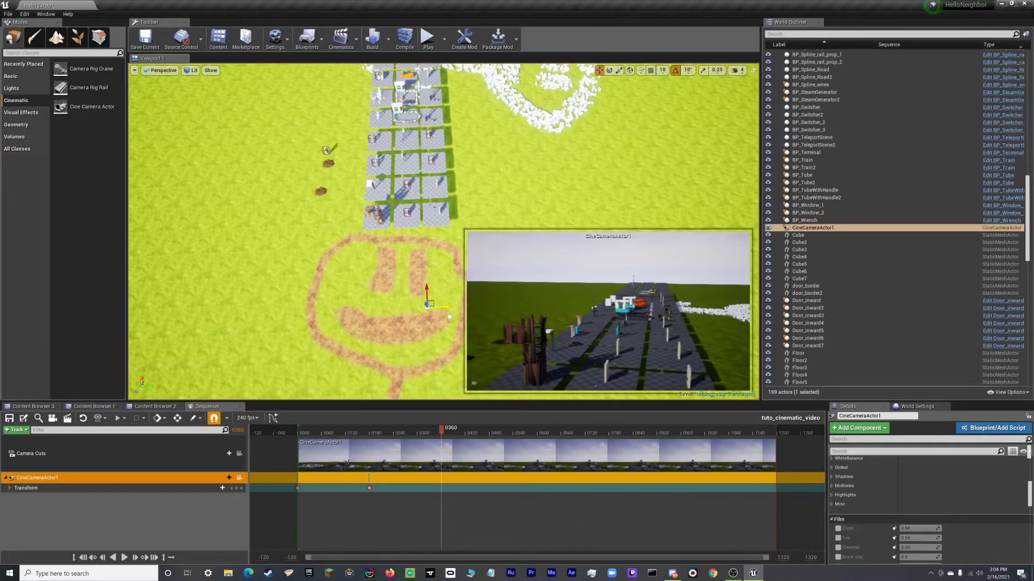
key(s)
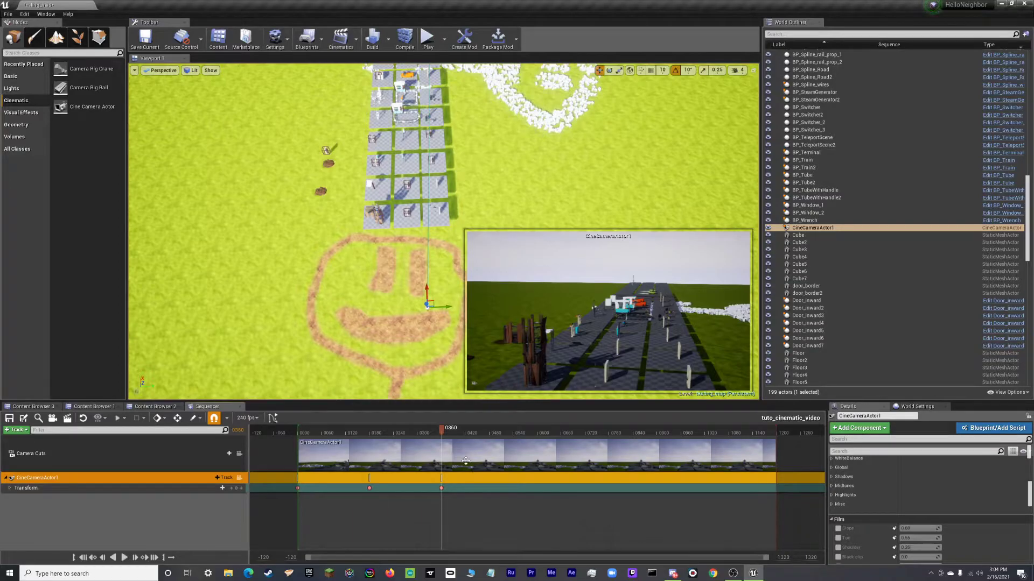
Play the camera move from the start and shift the third transform keyframe from frame 360 to frame 600
drag(442, 434, 253, 434)
click(123, 558)
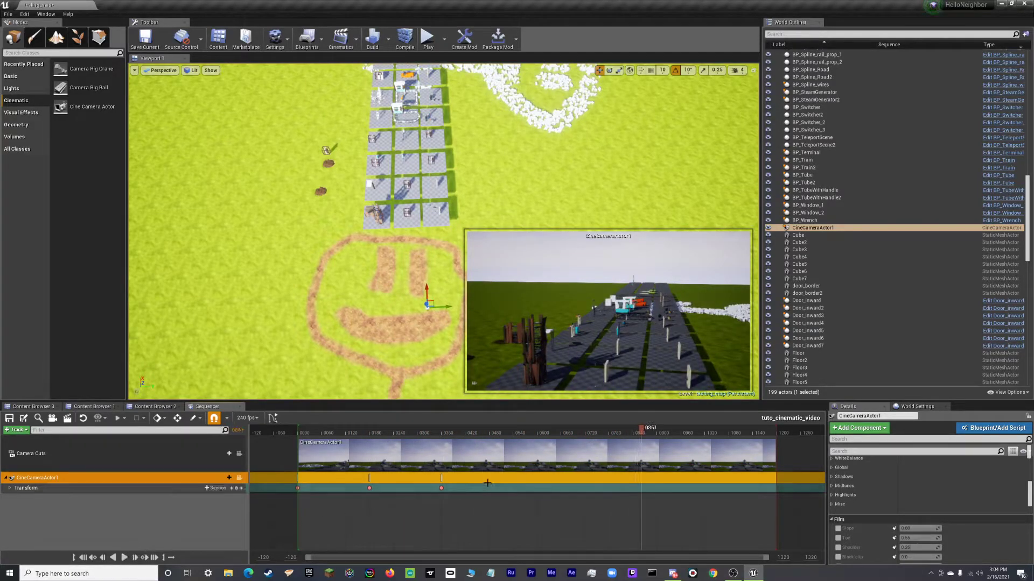
drag(441, 489, 538, 501)
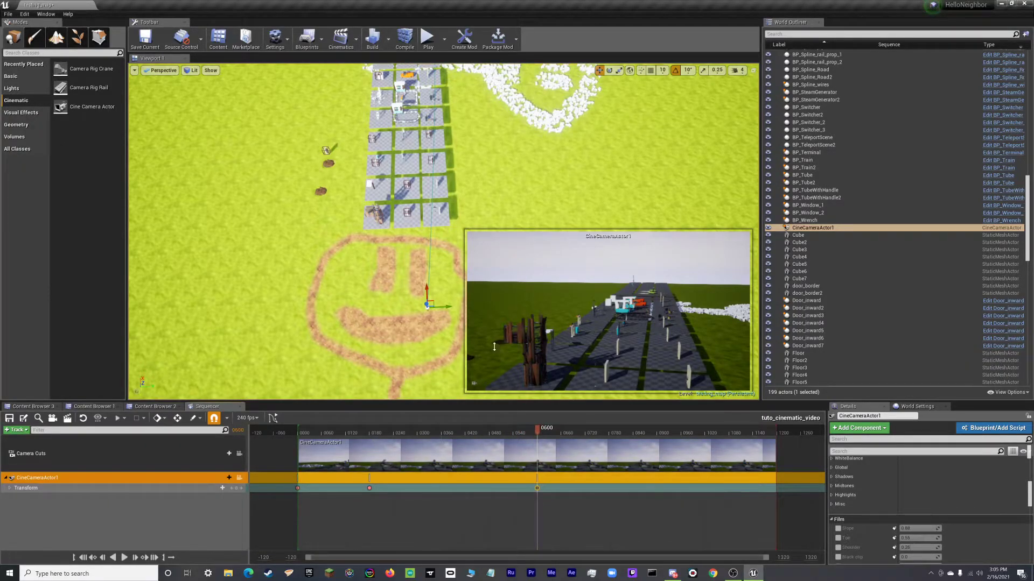
Review the retimed camera move in reverse and forward with its third keyframe at frame 600
click(113, 558)
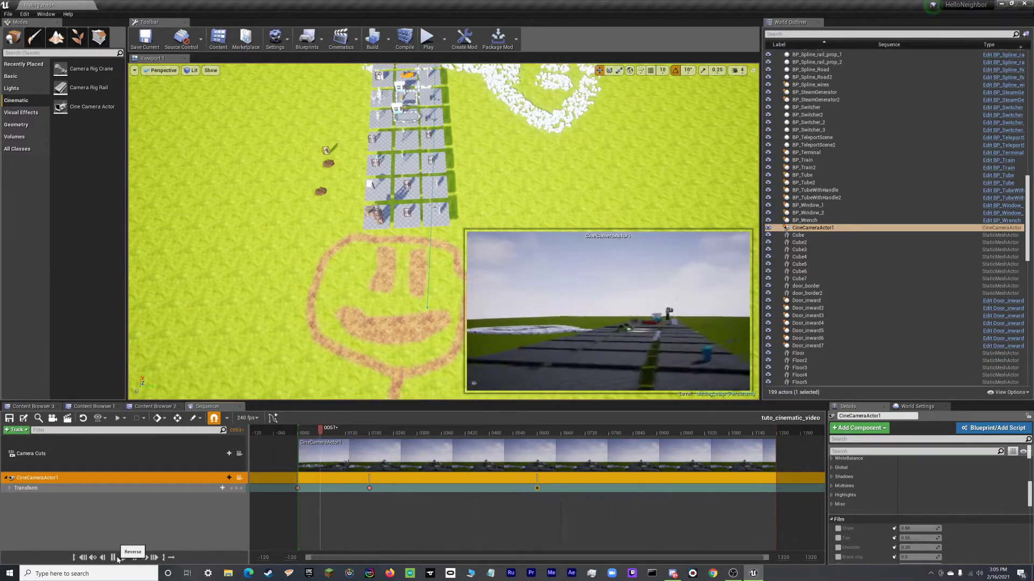
click(125, 558)
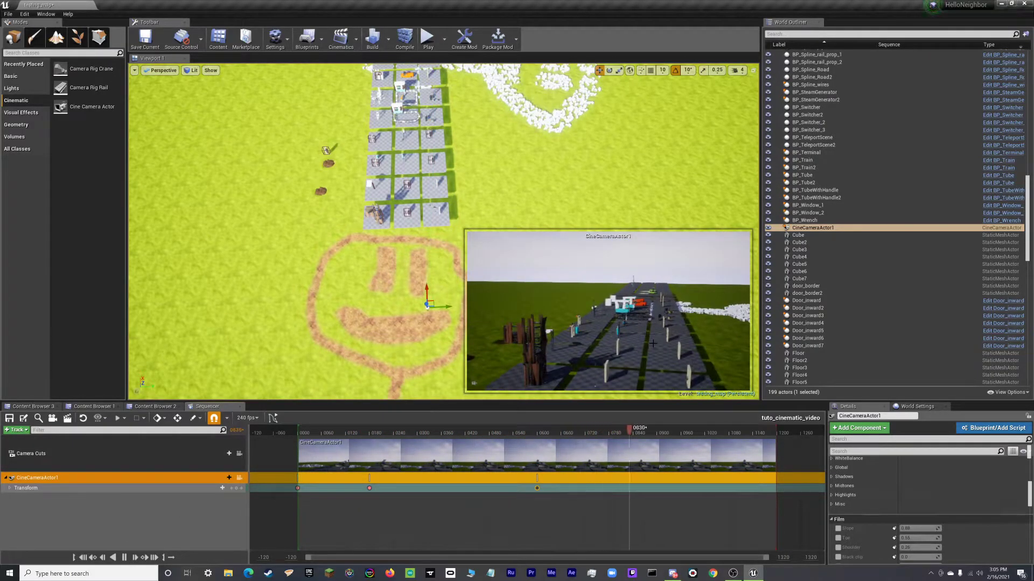
key(space)
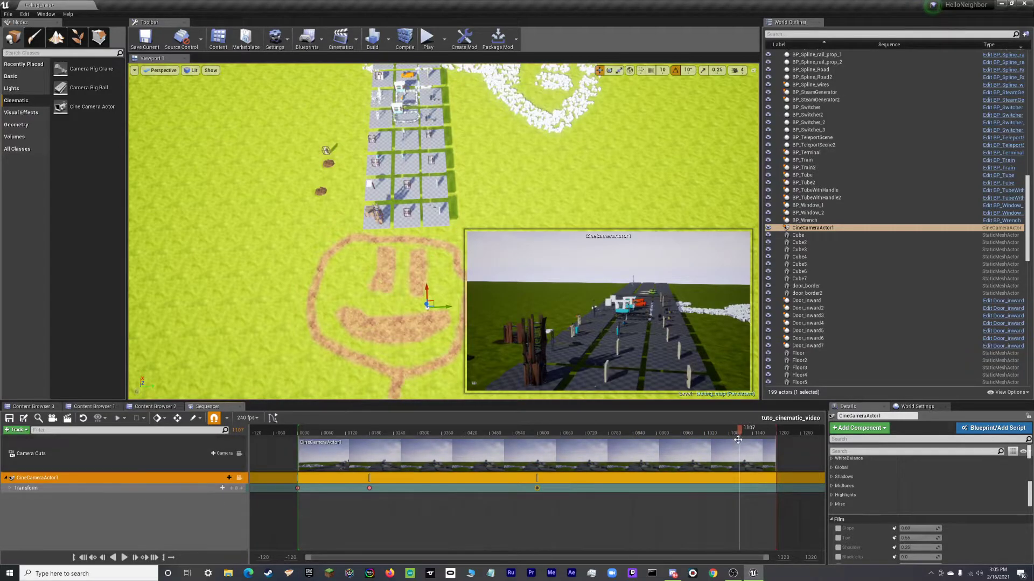
Set the playhead to frame 780 and reposition the camera higher above the eyes of the dirt smiley drawing
drag(737, 440, 610, 457)
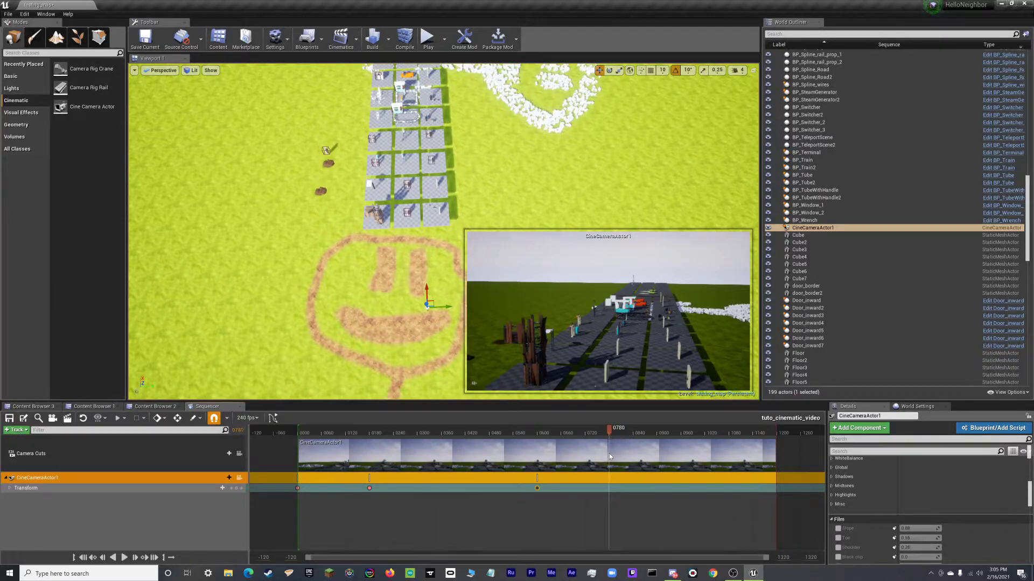
right_drag(441, 301, 372, 220)
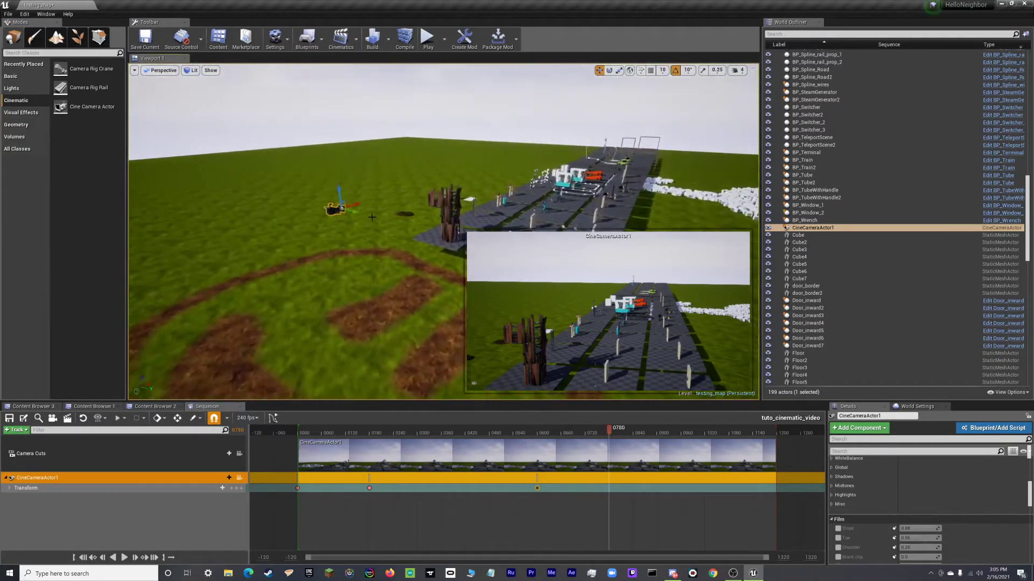
key(e)
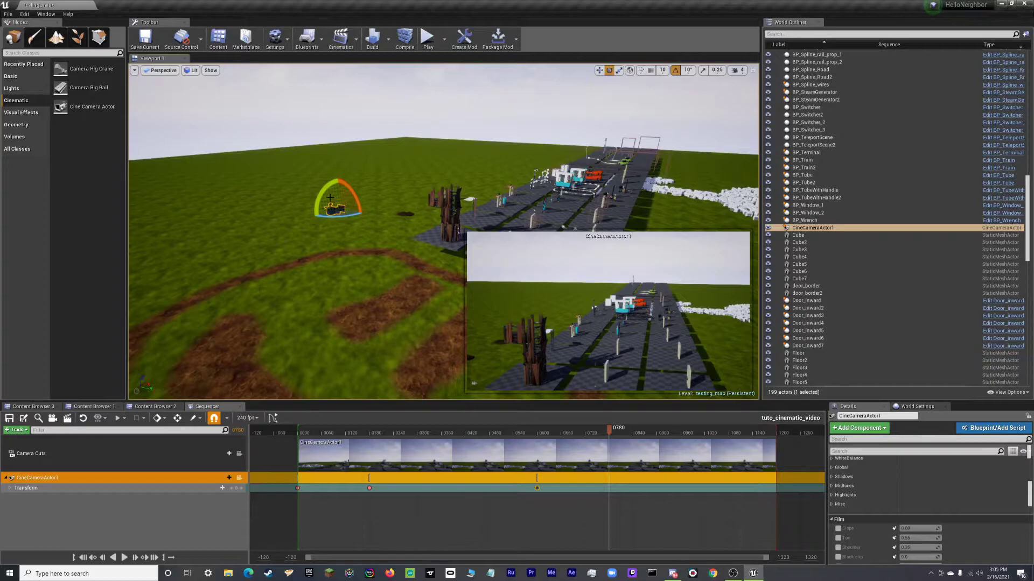
key(w)
drag(339, 207, 546, 81)
key(f)
key(s)
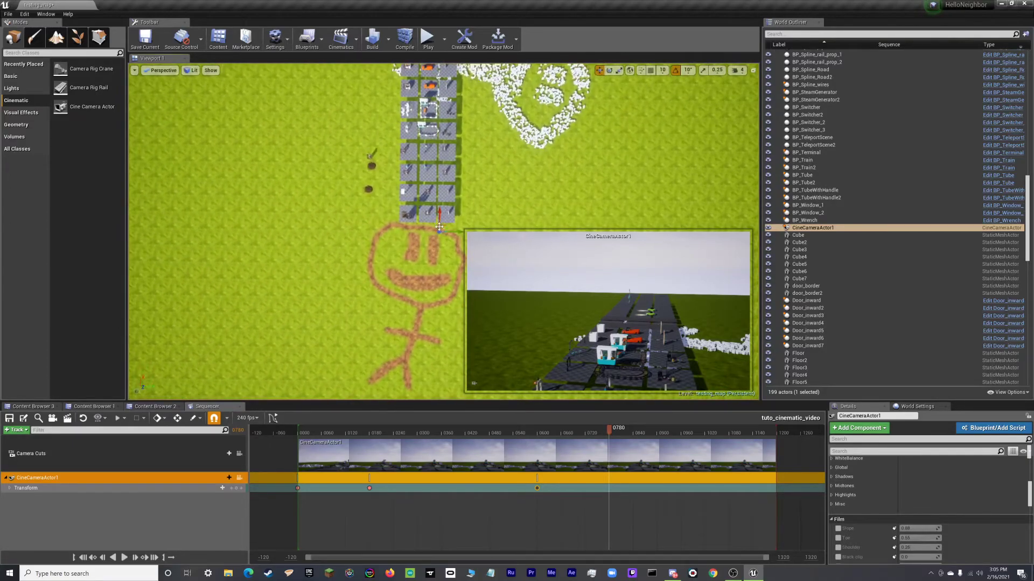
drag(443, 225, 429, 247)
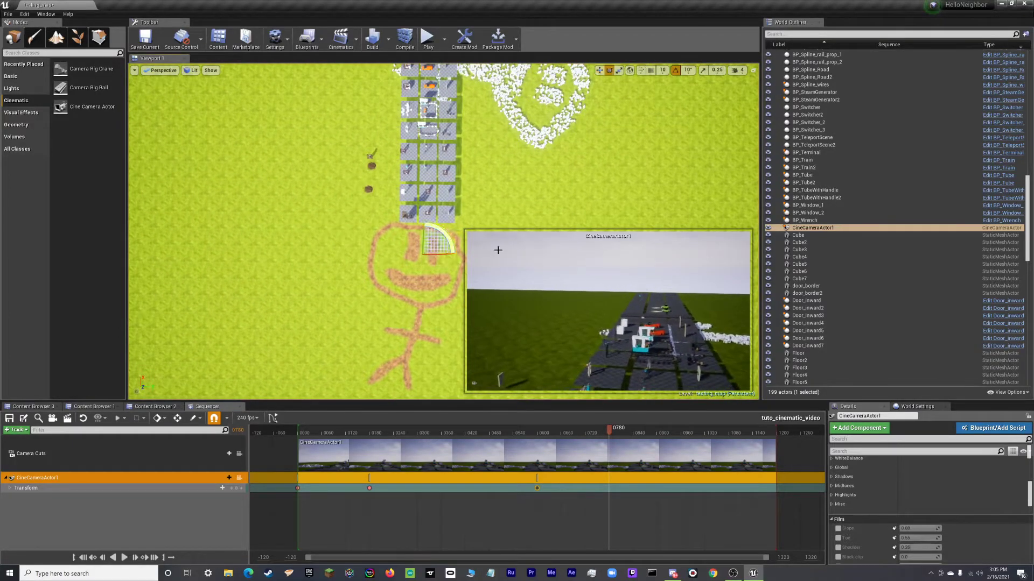
Point the camera straight down, raise it to frame the smiley's whole face and key its transform at frame 780
key(w)
mouse_move(409, 242)
right_down()
mouse_move(355, 237)
mouse_move(350, 145)
right_up()
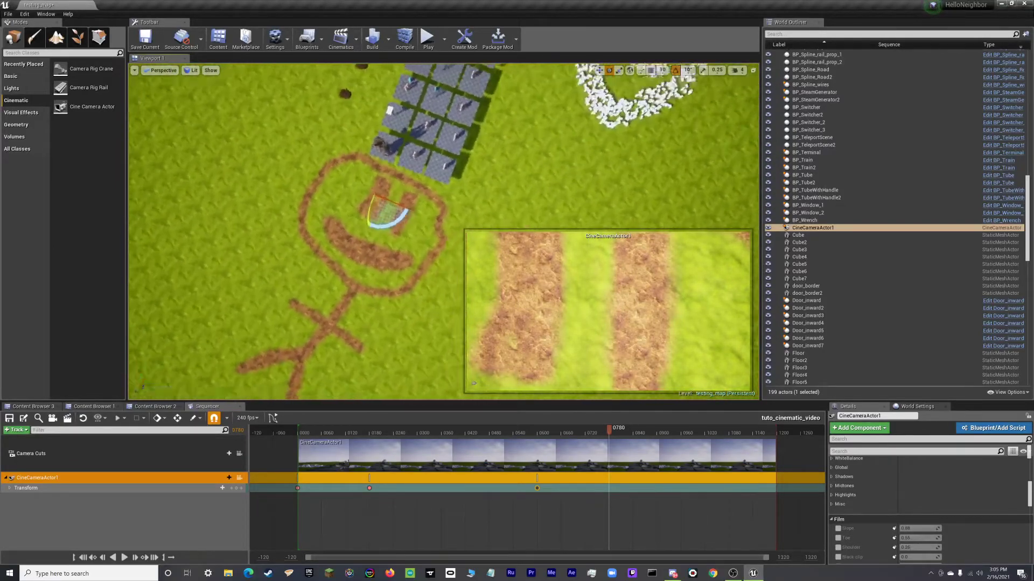
drag(374, 192, 315, 92)
right_drag(315, 93, 376, 81)
key(s)
right_drag(395, 237, 395, 237)
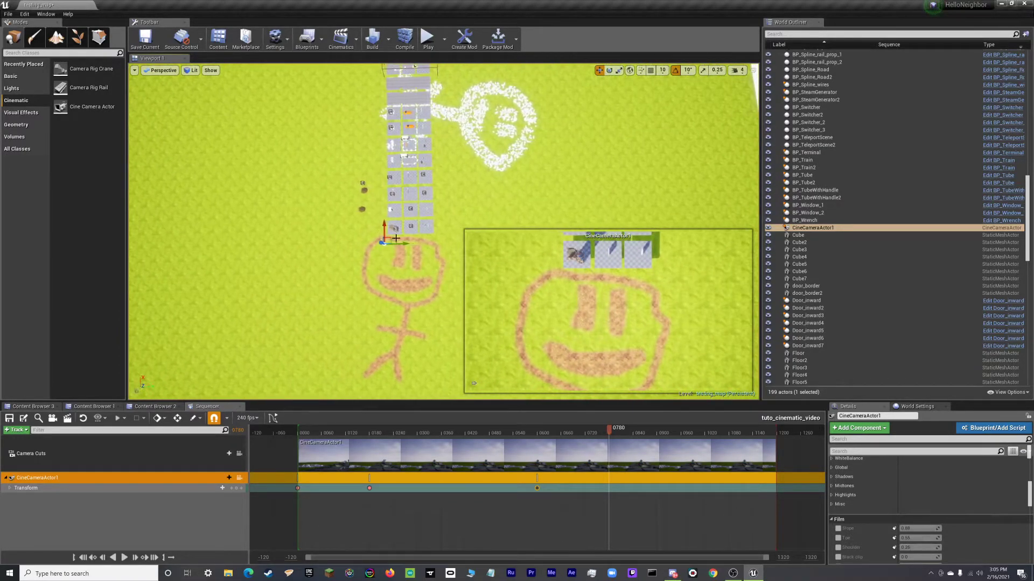
drag(388, 238, 405, 239)
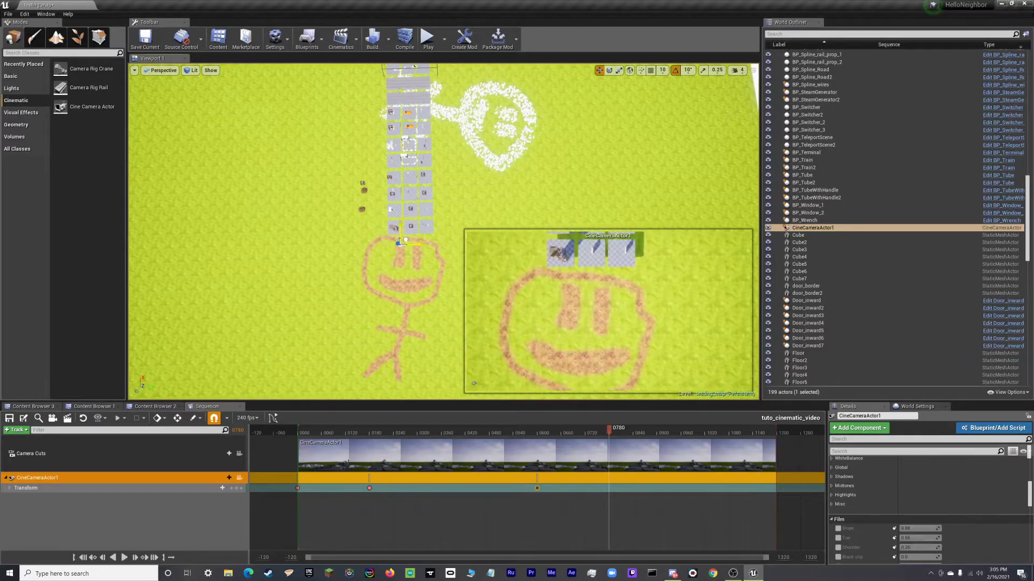
Move the overhead camera past the tile row's end opposite the dirt smiley and key its transform at frame 1022
mouse_move(608, 435)
mouse_down()
mouse_move(535, 437)
mouse_move(620, 444)
mouse_up()
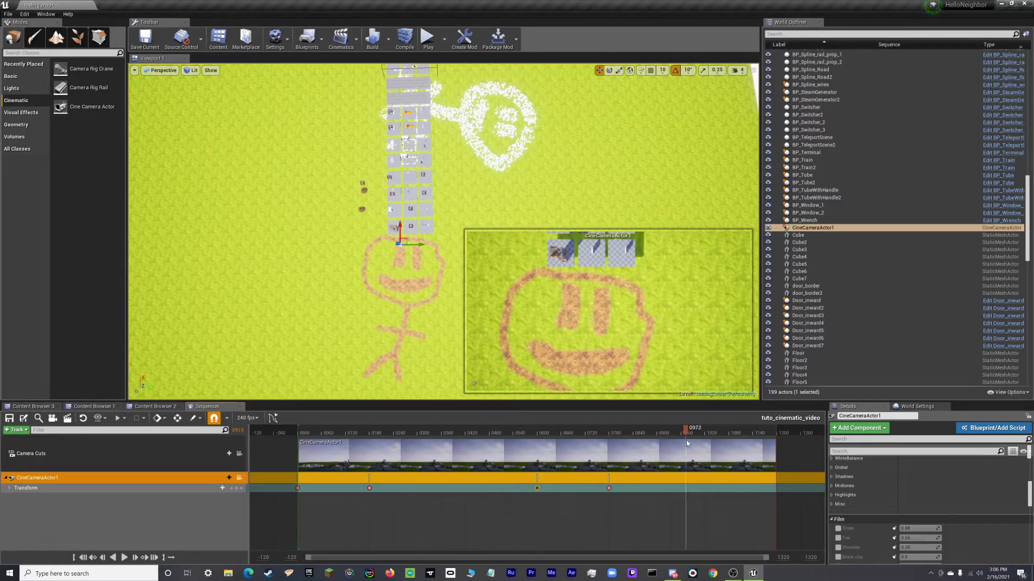
drag(702, 443, 707, 445)
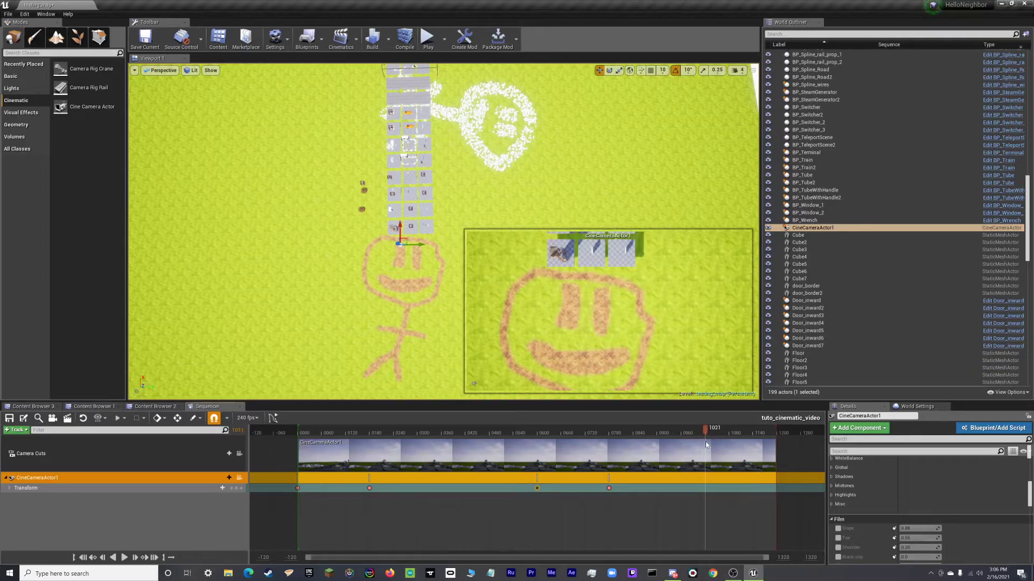
right_drag(475, 268, 598, 266)
drag(553, 153, 128, 202)
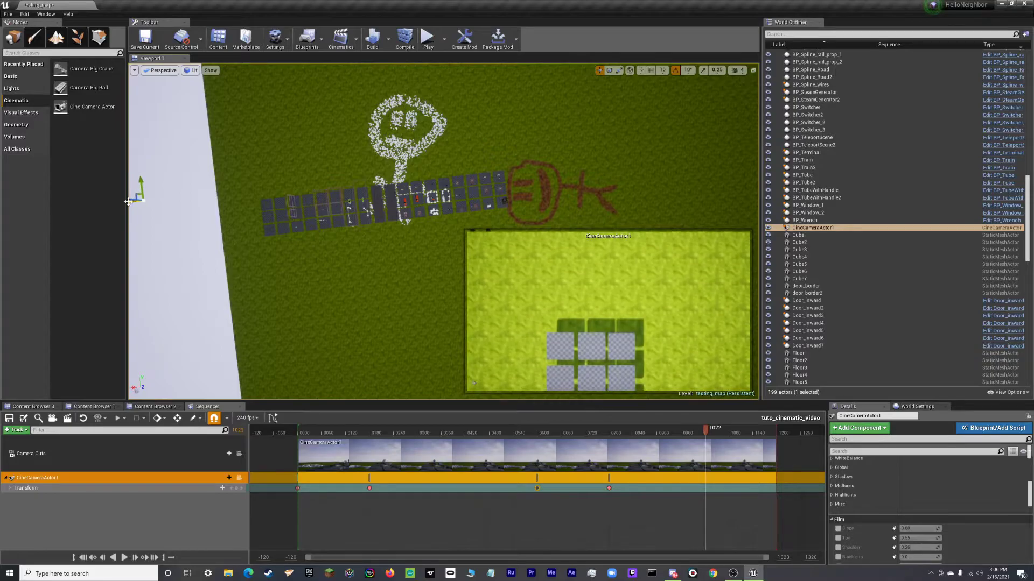
Try a final pose near frame 1196 with the camera lowered to the row's end and facing level along the tiles
drag(704, 435, 752, 439)
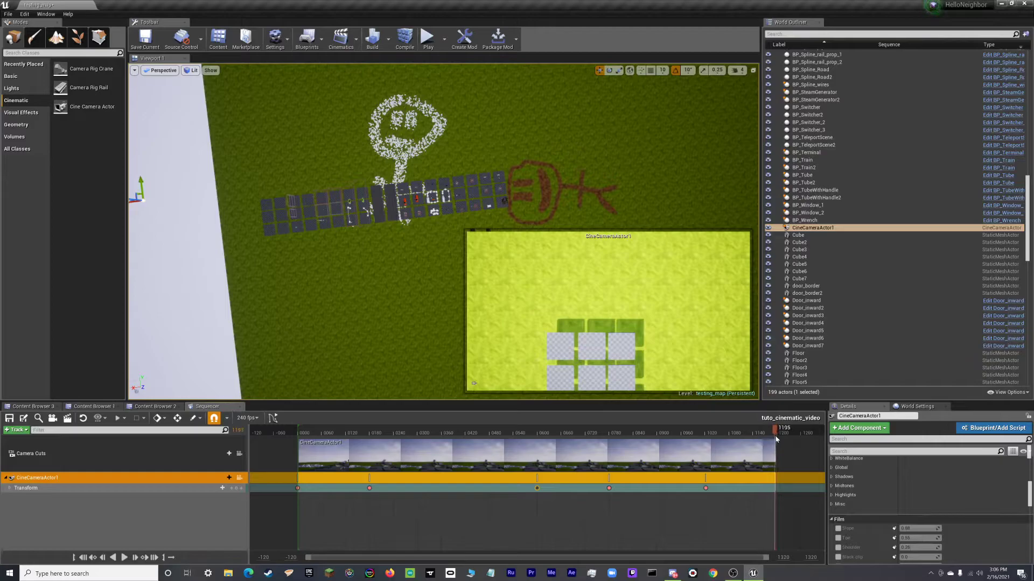
key(a)
right_drag(323, 231, 404, 248)
key(e)
drag(399, 202, 377, 217)
mouse_move(434, 142)
right_down()
mouse_move(485, 156)
mouse_move(434, 142)
right_up()
key(w)
drag(476, 116, 456, 420)
right_drag(456, 215, 466, 270)
key(w)
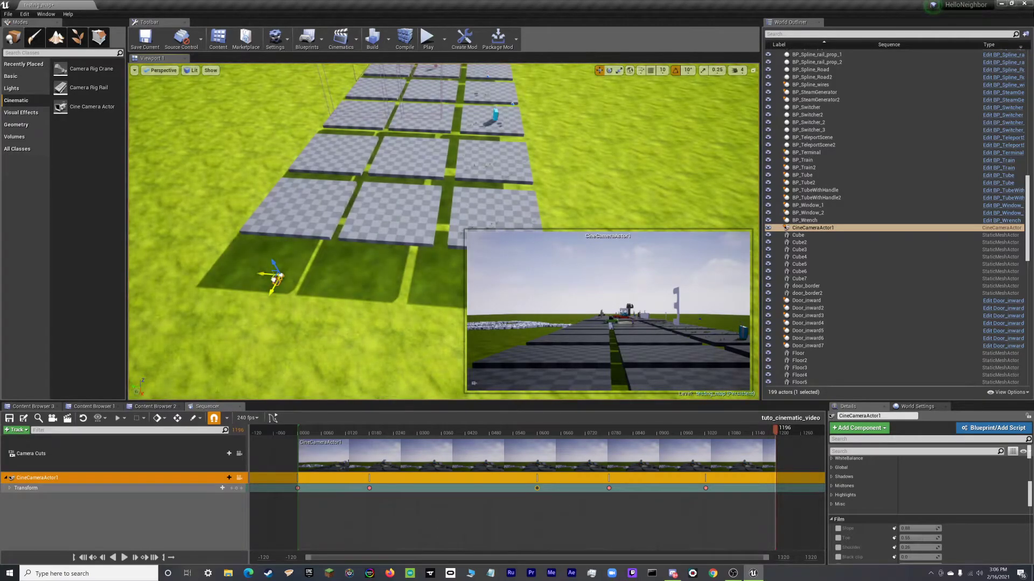
drag(271, 280, 317, 326)
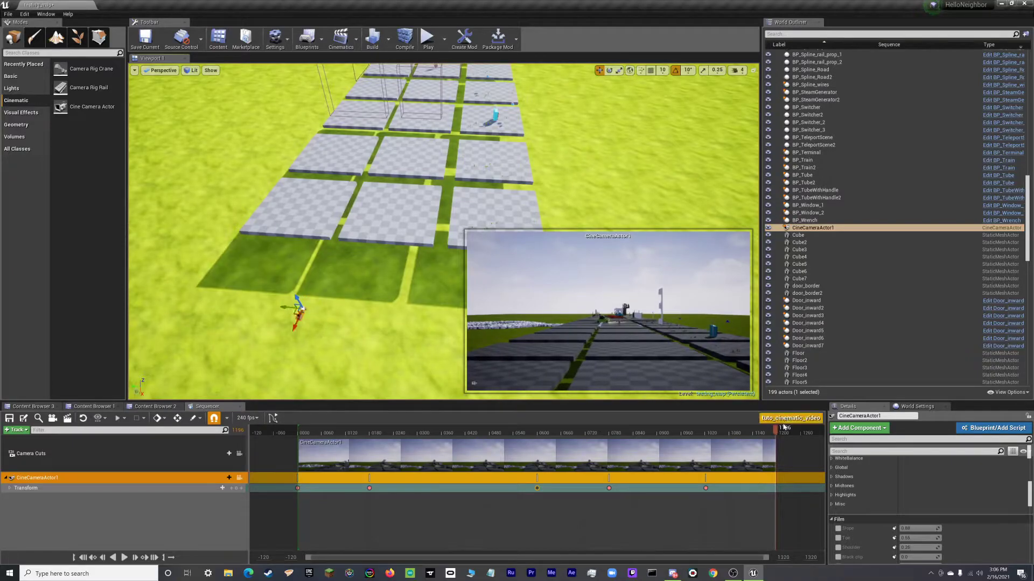
Set the playhead to frame 1140 and lower the camera close to the ground by the end of the tile row
drag(774, 434, 776, 440)
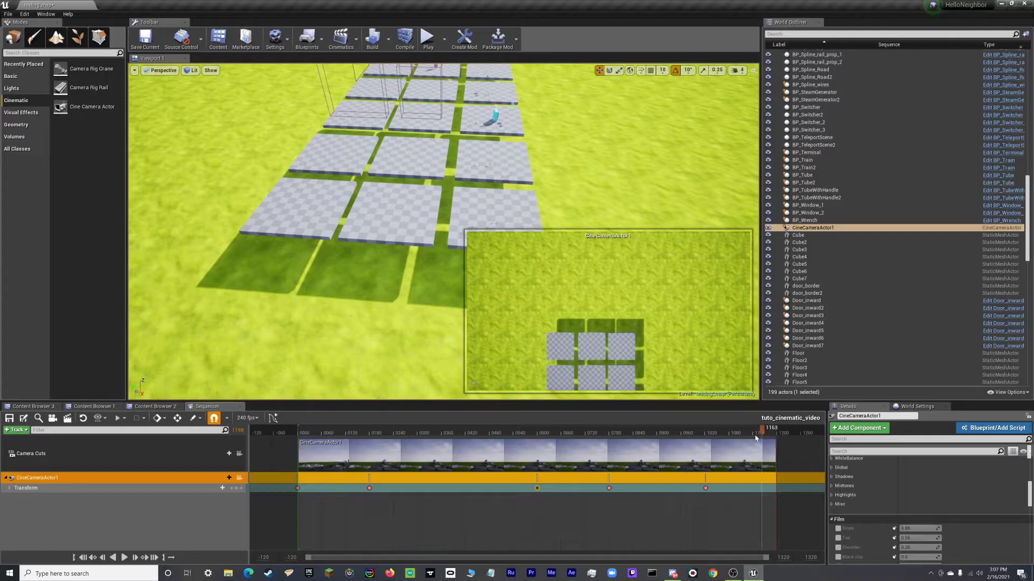
drag(742, 442, 753, 441)
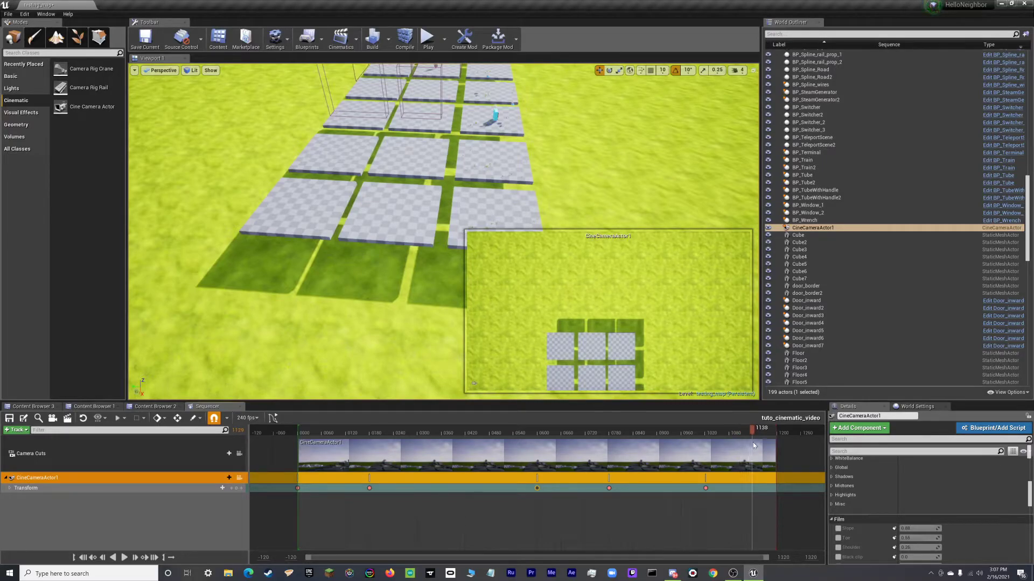
key(s)
right_drag(387, 210, 387, 210)
drag(396, 183, 425, 326)
right_drag(424, 327, 425, 326)
key(w)
right_drag(343, 266, 343, 266)
Rotate the camera to face level along the tile row and key its transform at frame 1140
key(e)
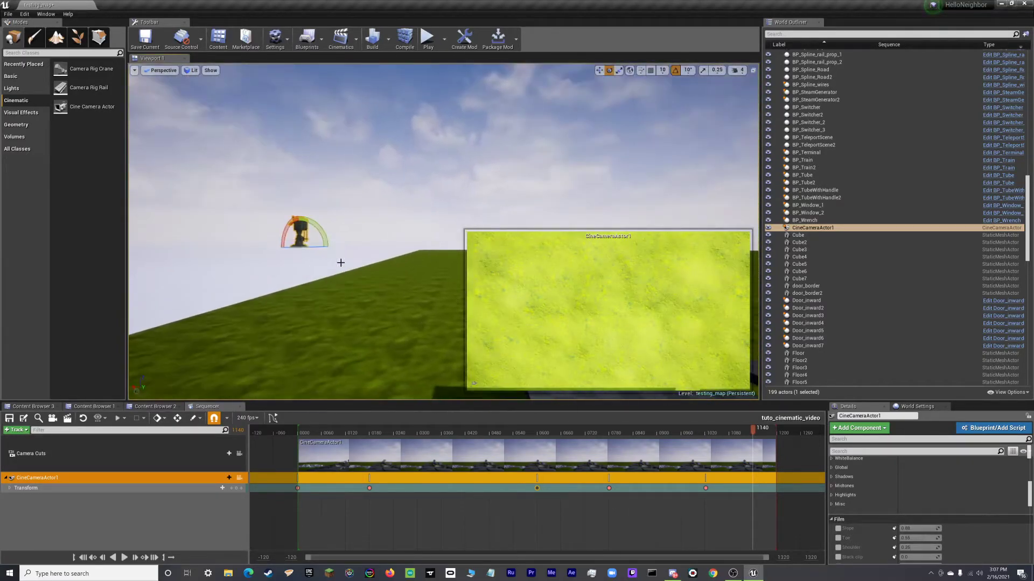
drag(319, 235, 315, 285)
key(r)
drag(286, 225, 285, 302)
right_drag(284, 303, 329, 301)
right_drag(298, 201, 387, 229)
right_drag(368, 152, 334, 206)
Set the playhead to frame 1196 and move the camera down to just above the corner tile at the row's end
drag(754, 435, 769, 436)
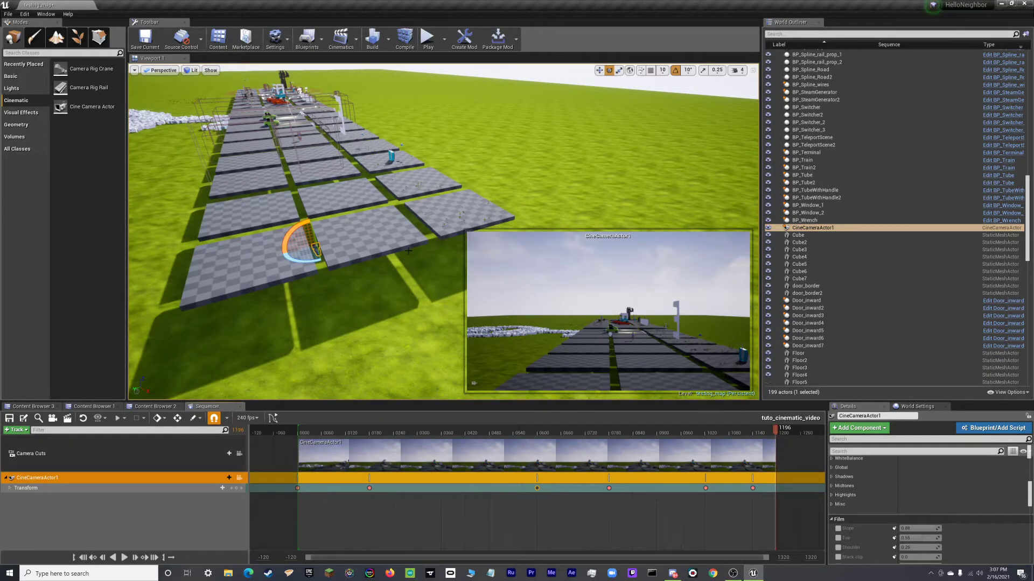
drag(301, 264, 318, 256)
key(w)
right_drag(377, 215, 443, 236)
drag(425, 249, 419, 301)
Adjust the camera's rotation toward the props along the tile row and key its transform at frame 1196
right_drag(418, 300, 418, 300)
key(e)
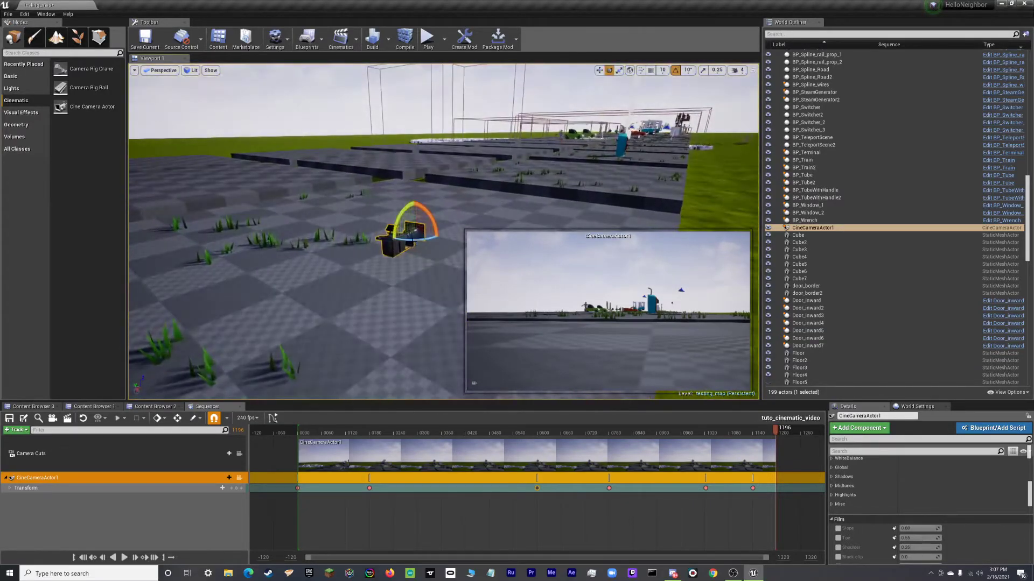
drag(415, 240, 416, 241)
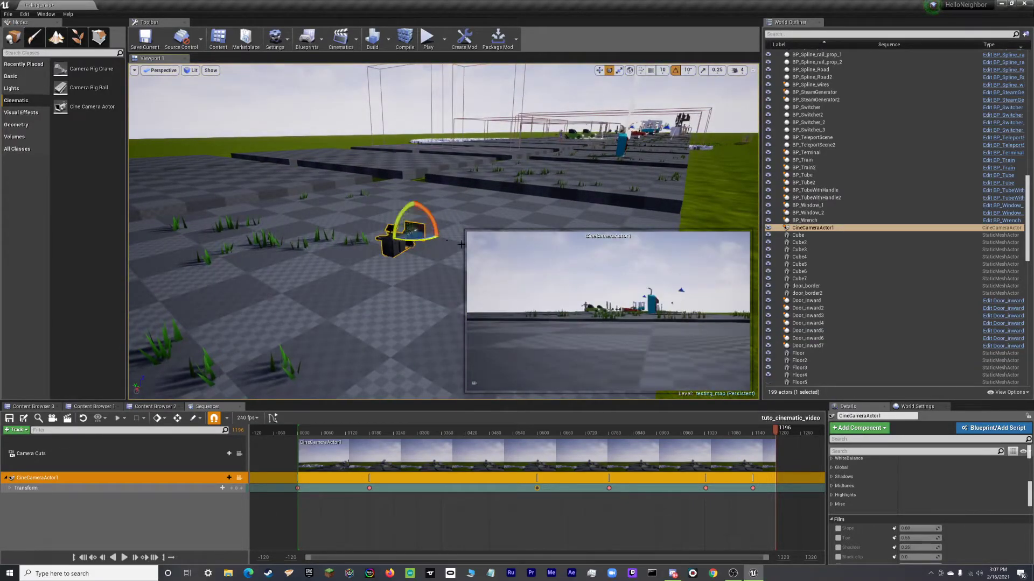
key(Return)
right_drag(418, 164, 418, 165)
right_drag(449, 237, 449, 237)
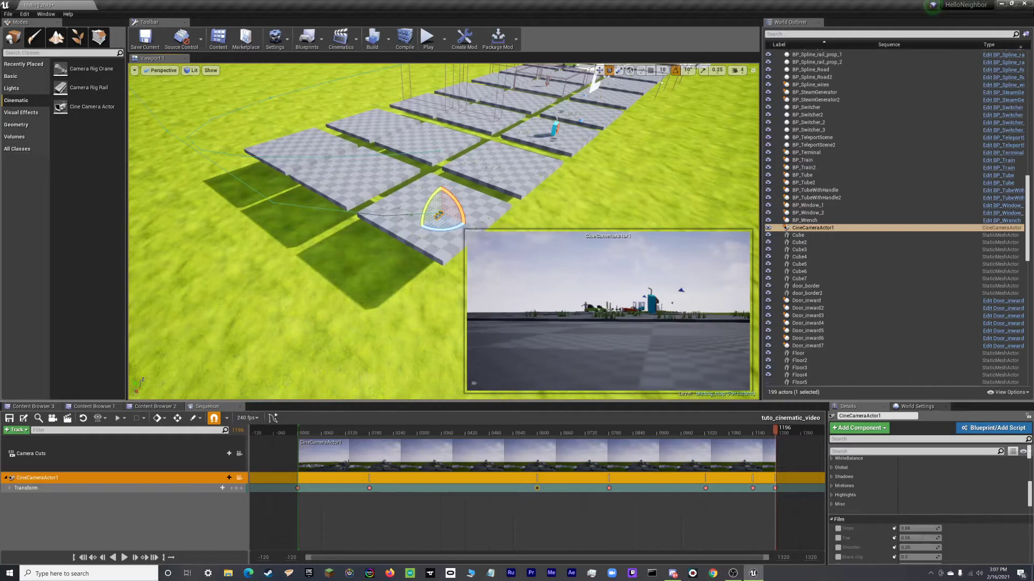
Save the current level and the modified sequences tuto_cinematic_video and tuto_cinematicMaster
click(648, 290)
click(148, 38)
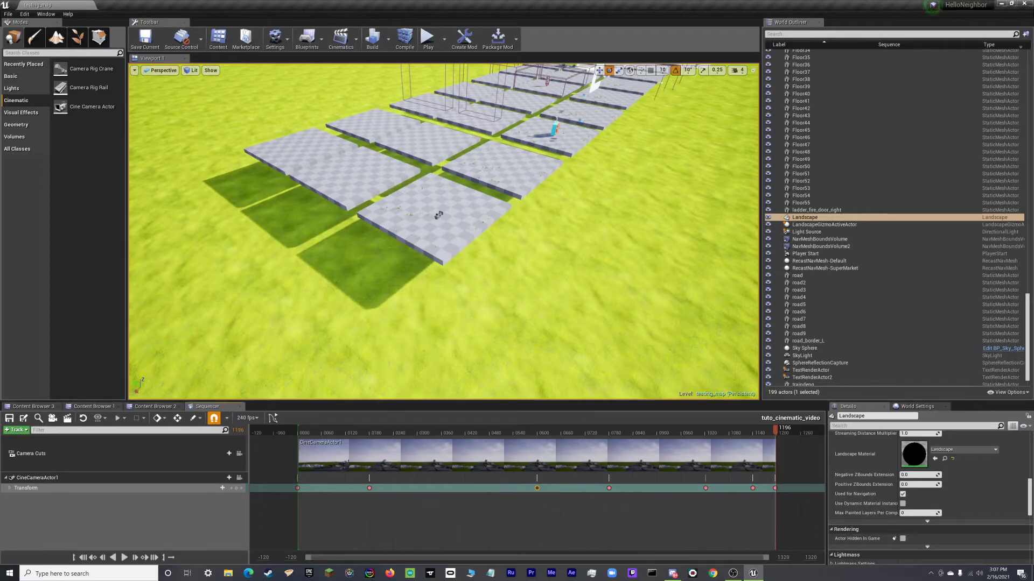
click(33, 406)
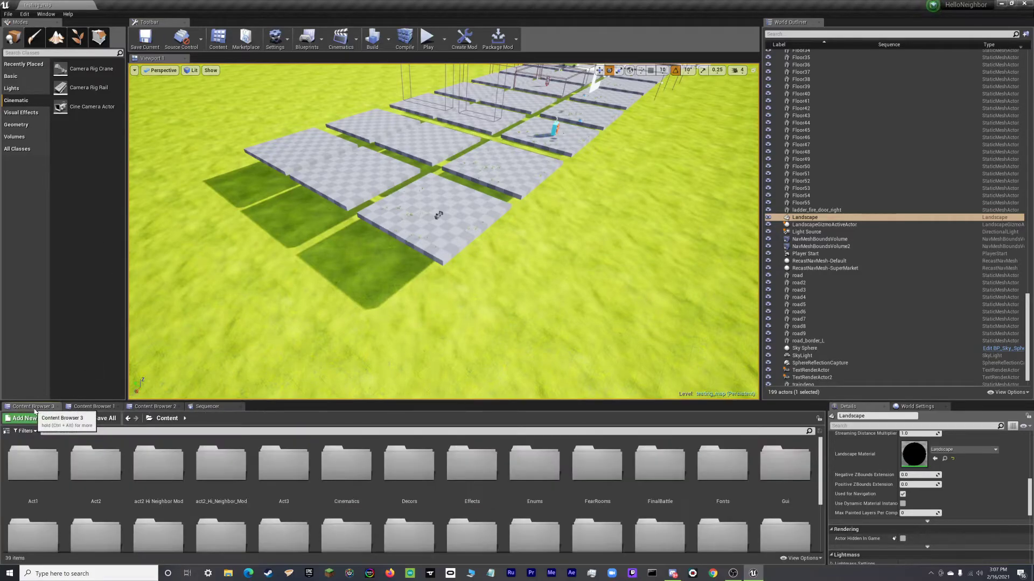
click(96, 419)
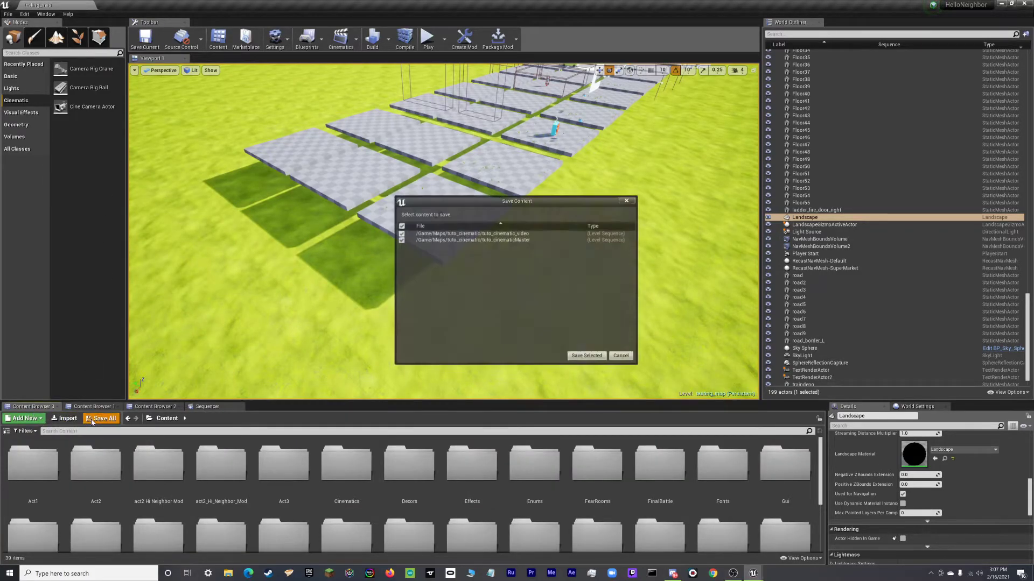
click(597, 356)
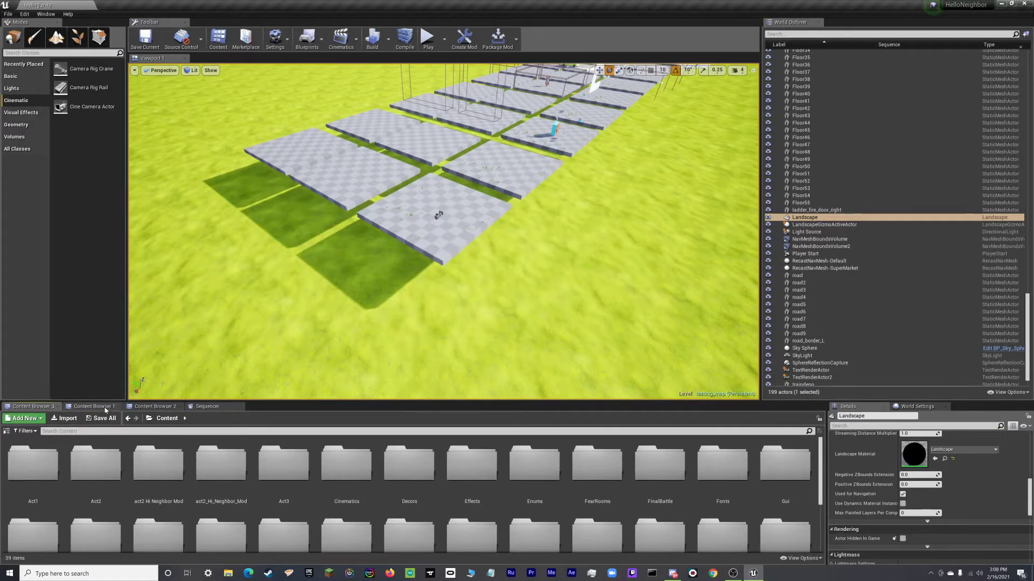
click(144, 406)
click(147, 408)
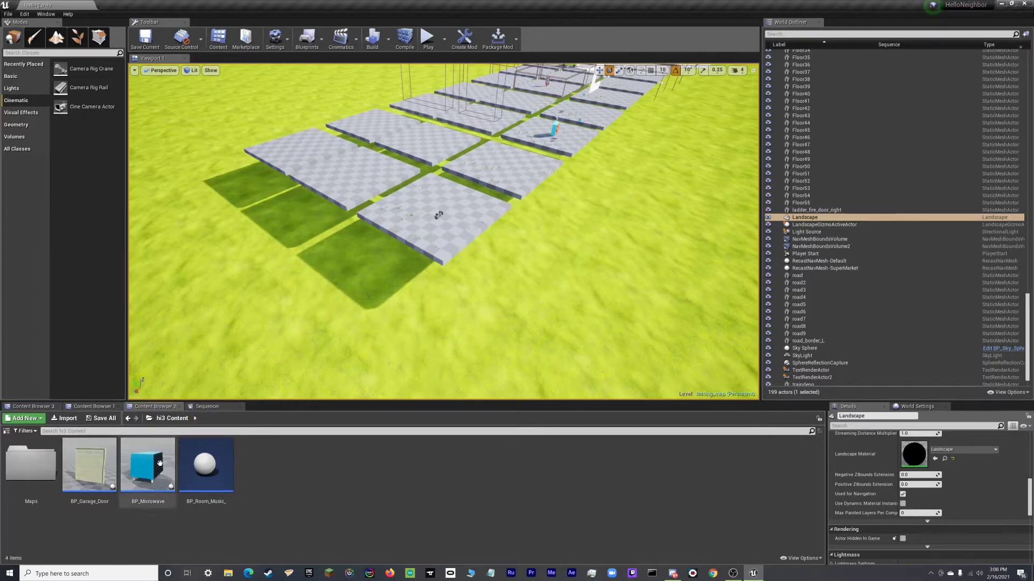
click(209, 407)
click(47, 407)
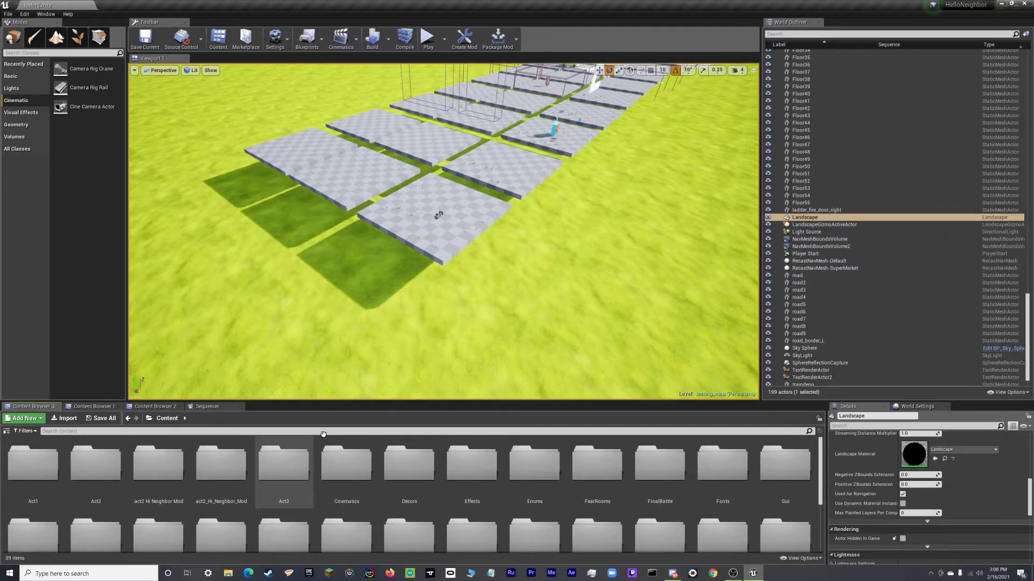
right_drag(297, 339, 308, 294)
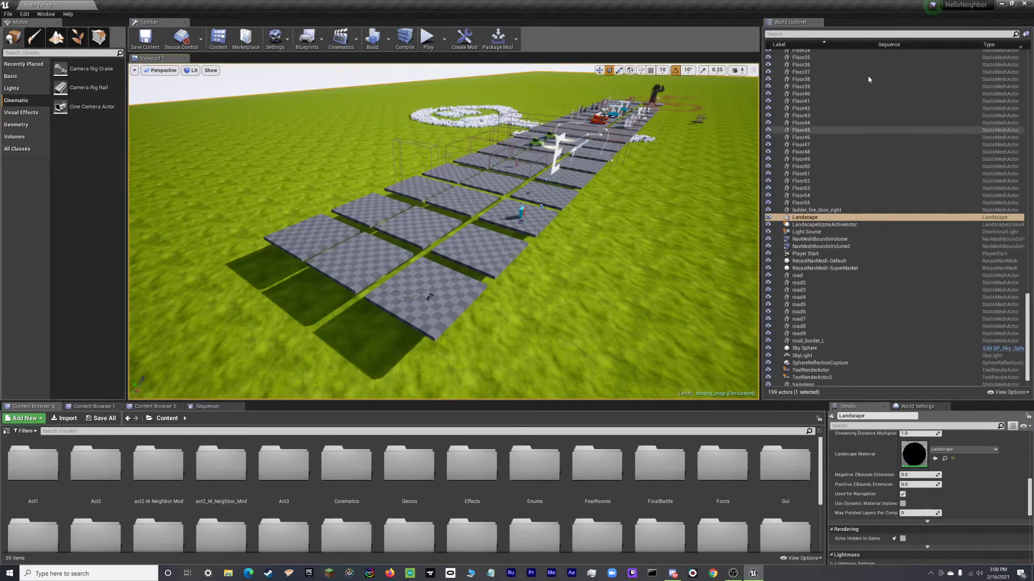
Open the level blueprint of testing_map and bring its whole event graph into view
click(310, 38)
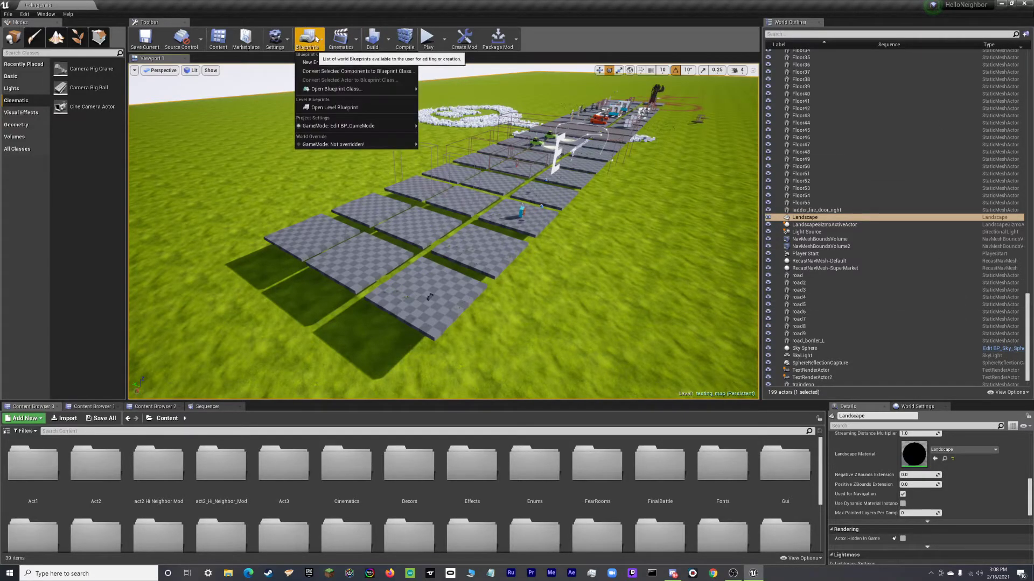
click(338, 107)
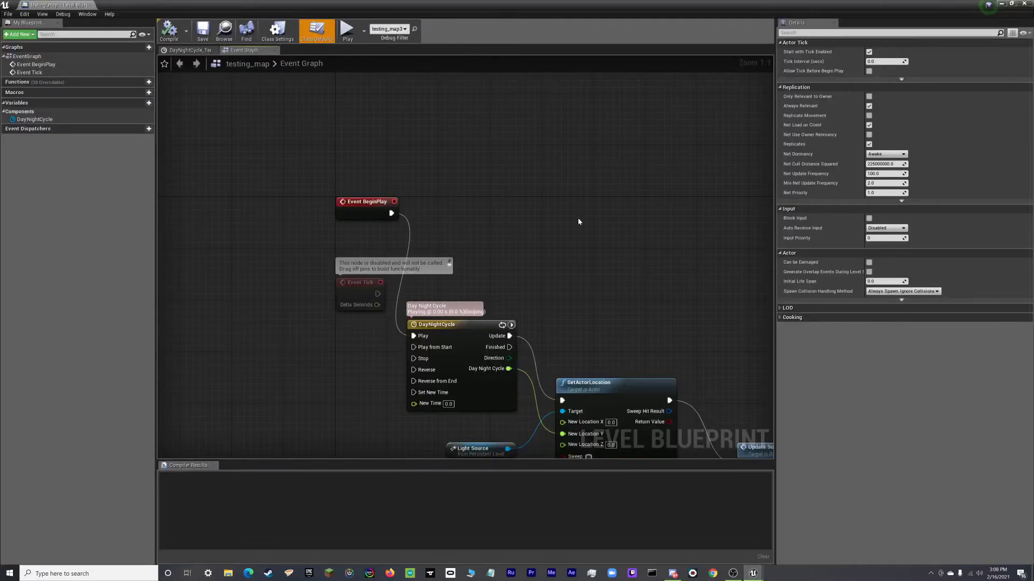
right_drag(673, 259, 552, 232)
scroll(564, 162, down, 3)
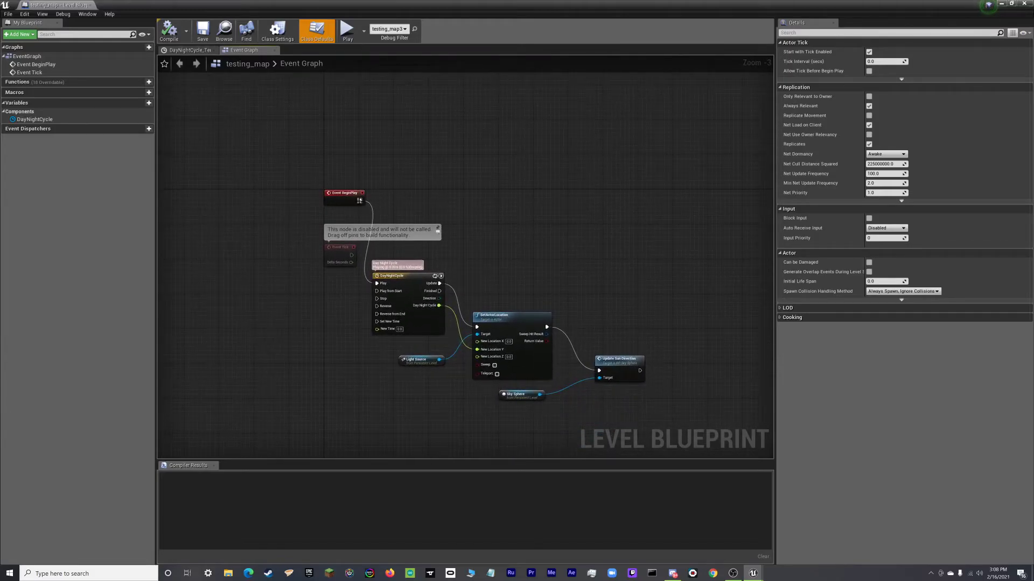
Move the DayNightCycle node group lower in the event graph and disconnect it from Event BeginPlay
drag(353, 404, 616, 324)
drag(539, 320, 539, 403)
click(528, 314)
Delete the disabled Event Tick node and reposition Event BeginPlay in the empty area above the day-night nodes
click(424, 236)
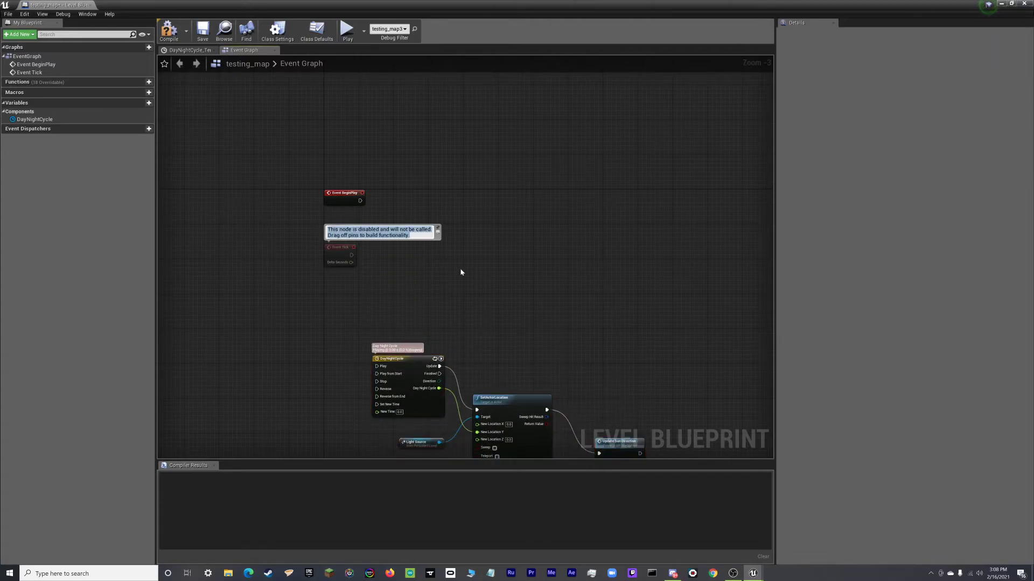
click(340, 253)
key(Delete)
drag(345, 192, 345, 228)
scroll(391, 258, up, 3)
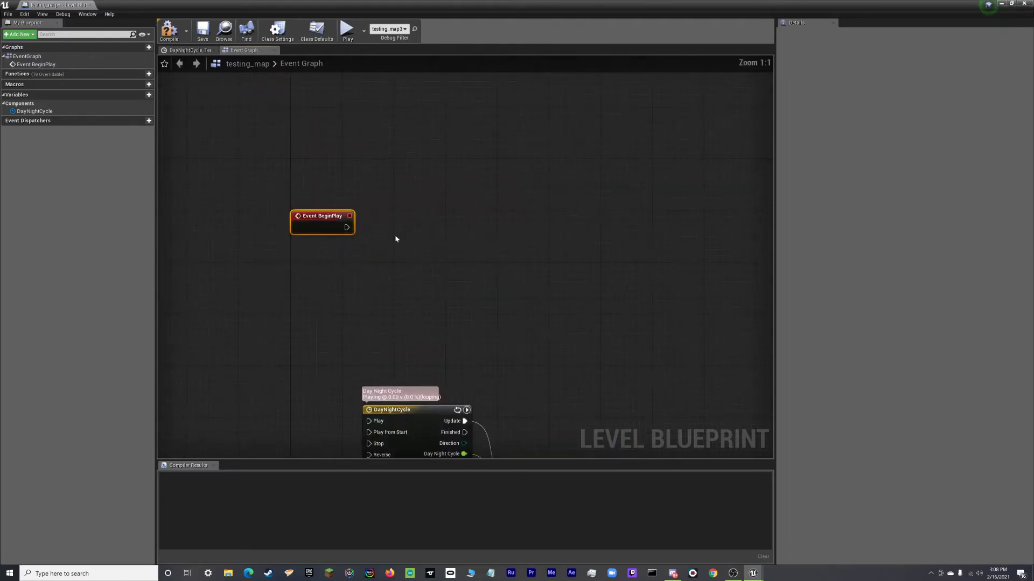
right_drag(385, 239, 381, 322)
drag(332, 299, 332, 263)
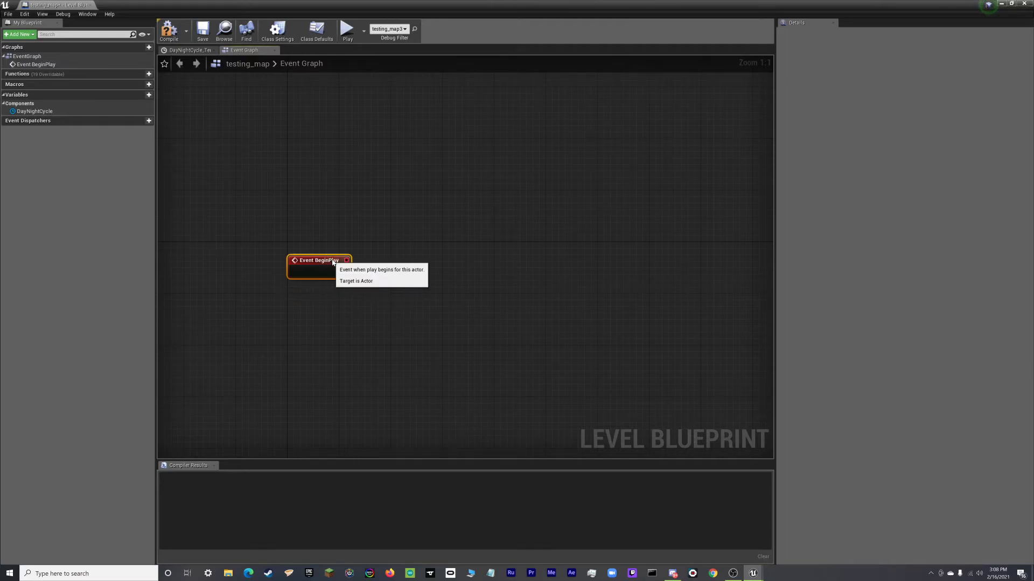
Return to the level editor and open the tuto_cinematicMaster sequence from the Maps/tuto_cinematic folder
click(1002, 4)
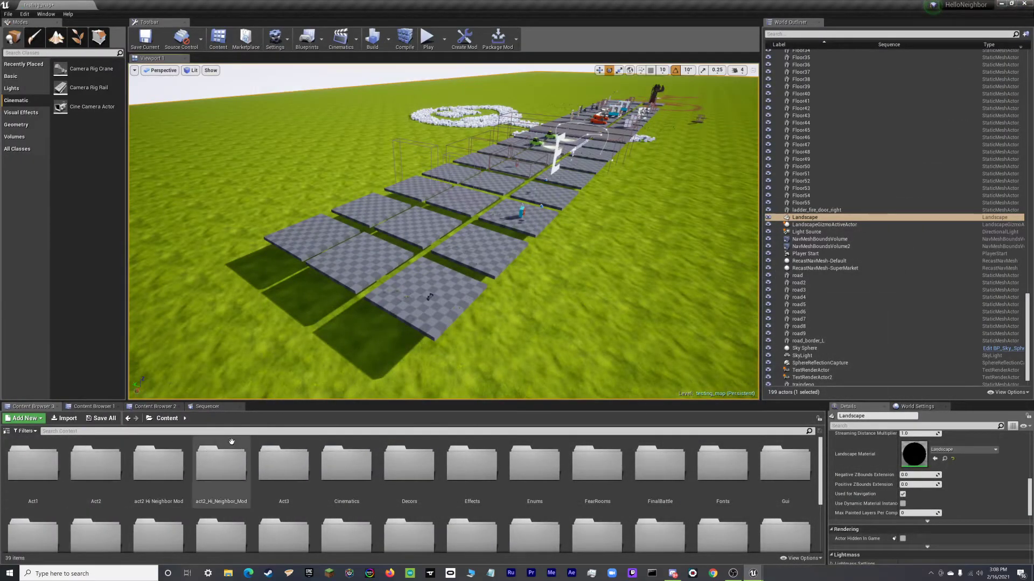
click(152, 408)
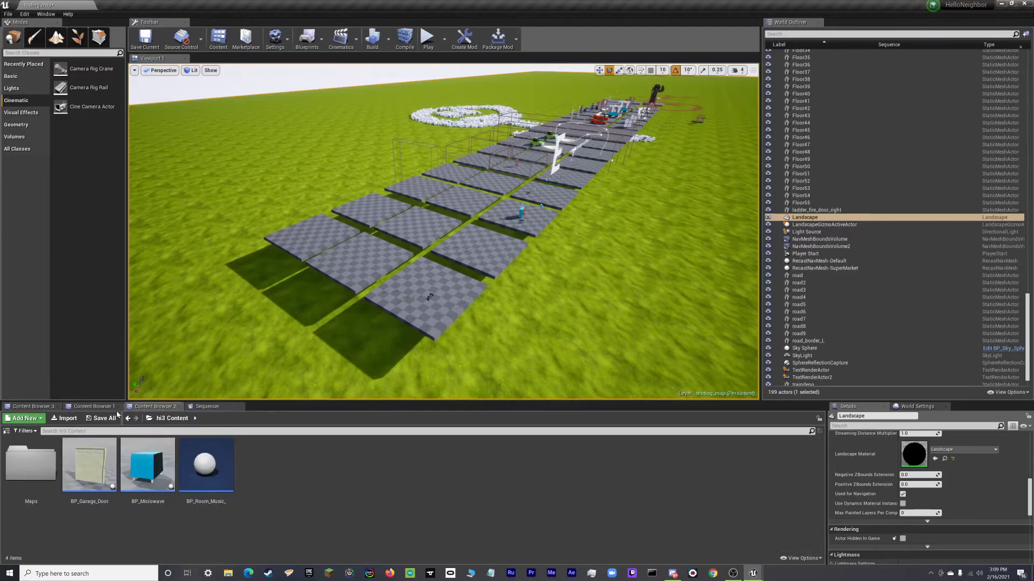
click(36, 407)
scroll(662, 522, down, 2)
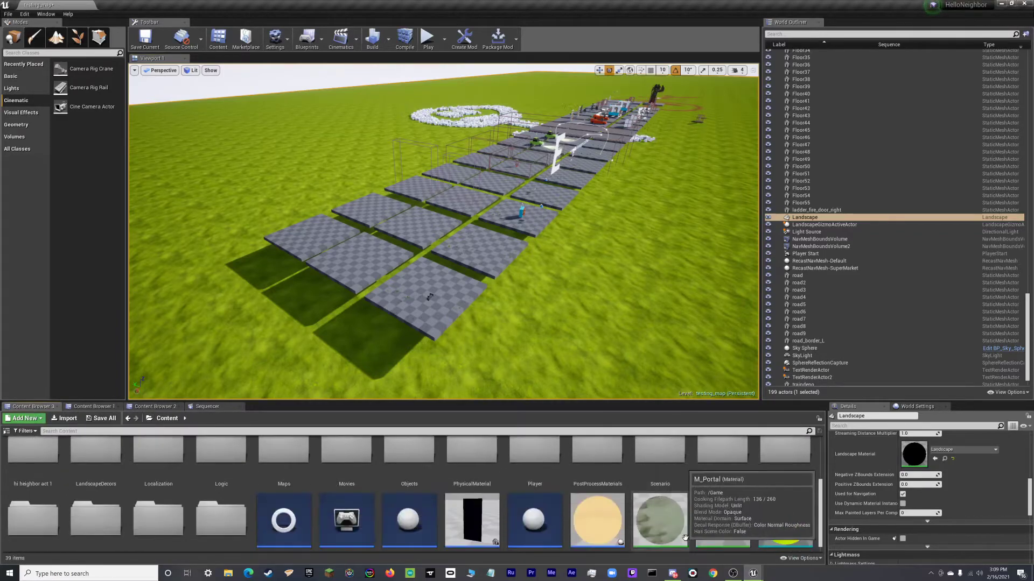
double_click(276, 458)
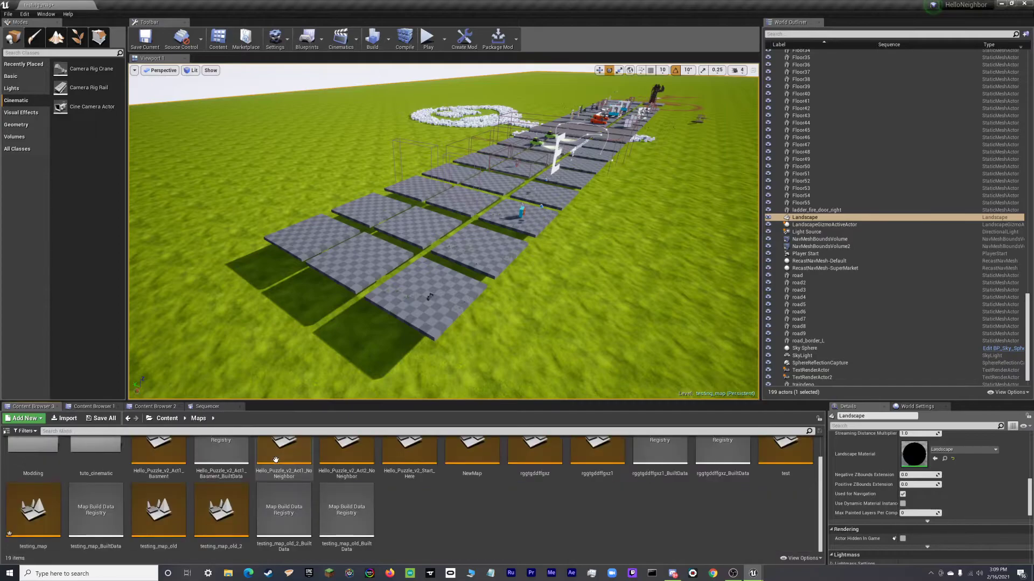
double_click(96, 455)
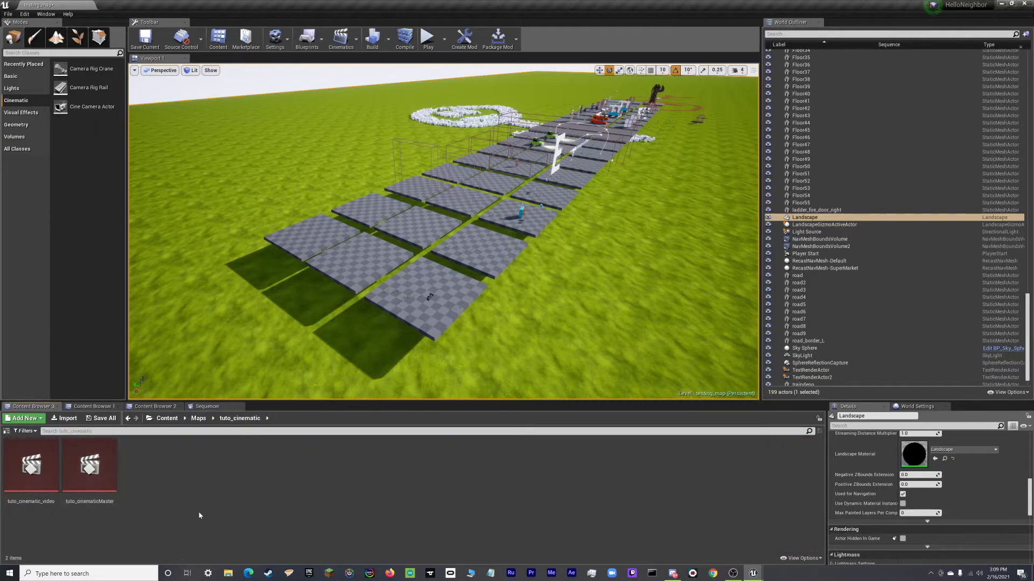
double_click(100, 477)
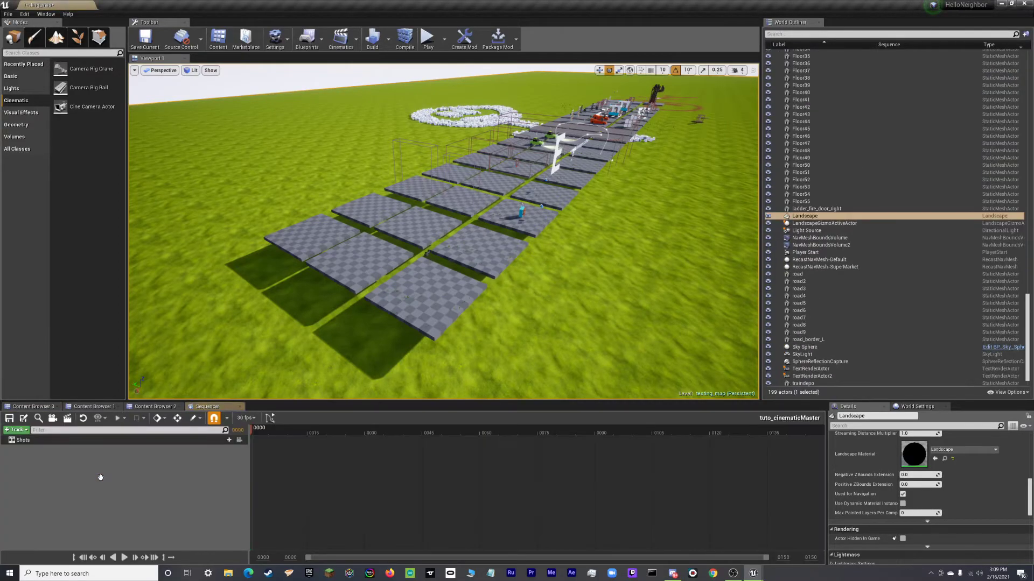
Search the level sequences for "tuto" and insert tuto_cinematic_video into the master sequence's Shots track
click(16, 430)
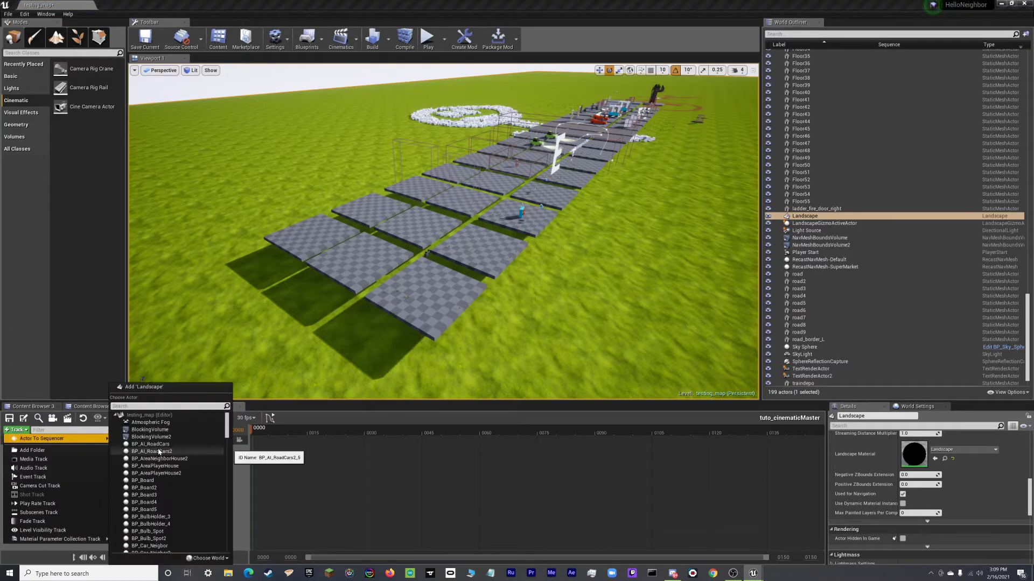
click(237, 486)
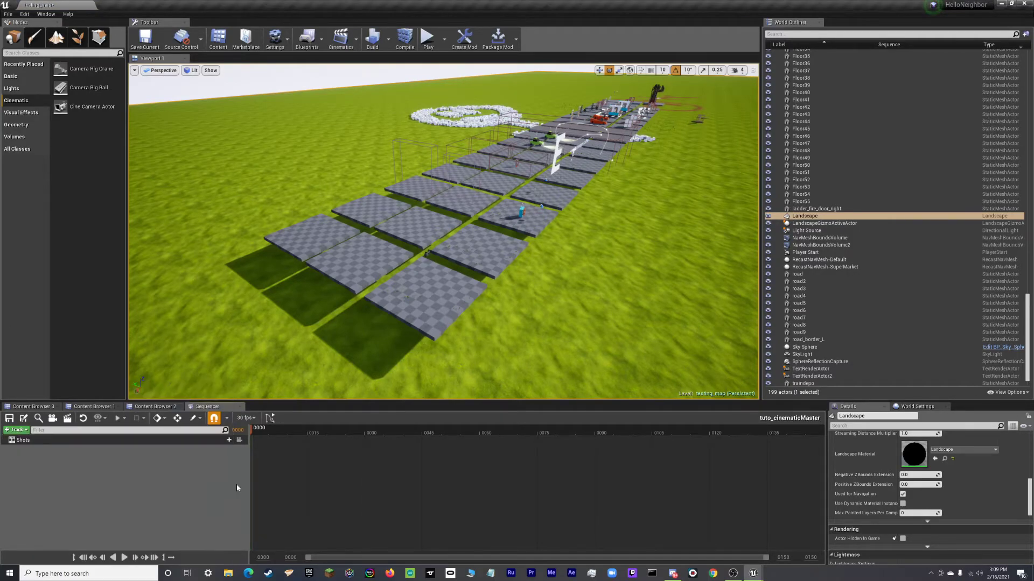
click(225, 440)
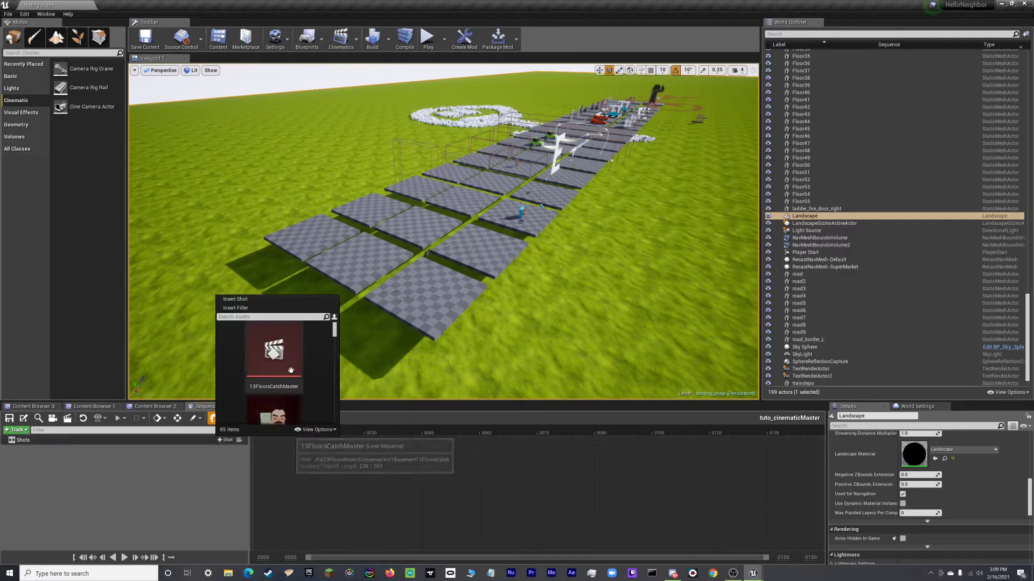
scroll(291, 370, down, 2)
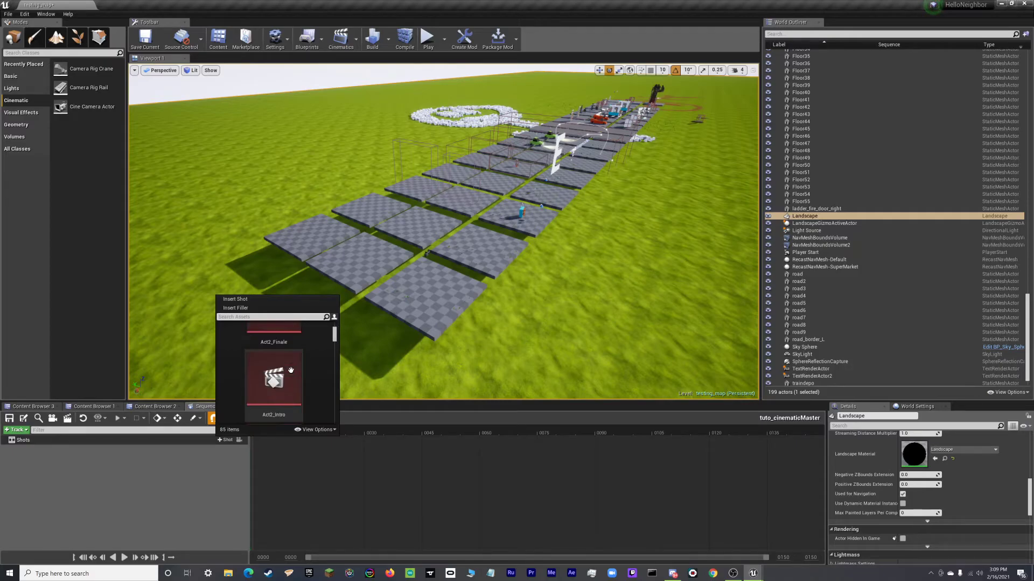
scroll(290, 371, down, 2)
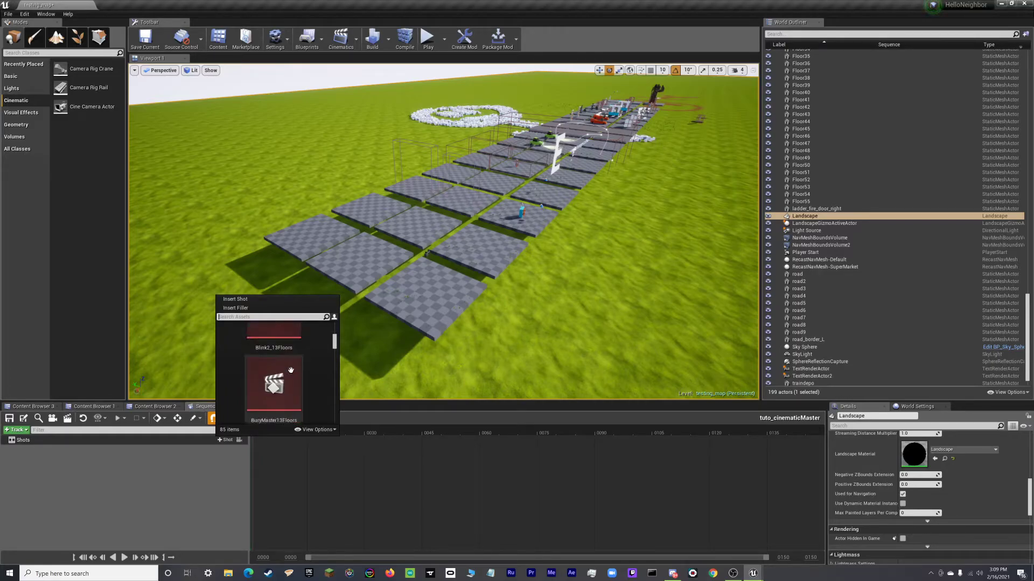
scroll(290, 370, down, 1)
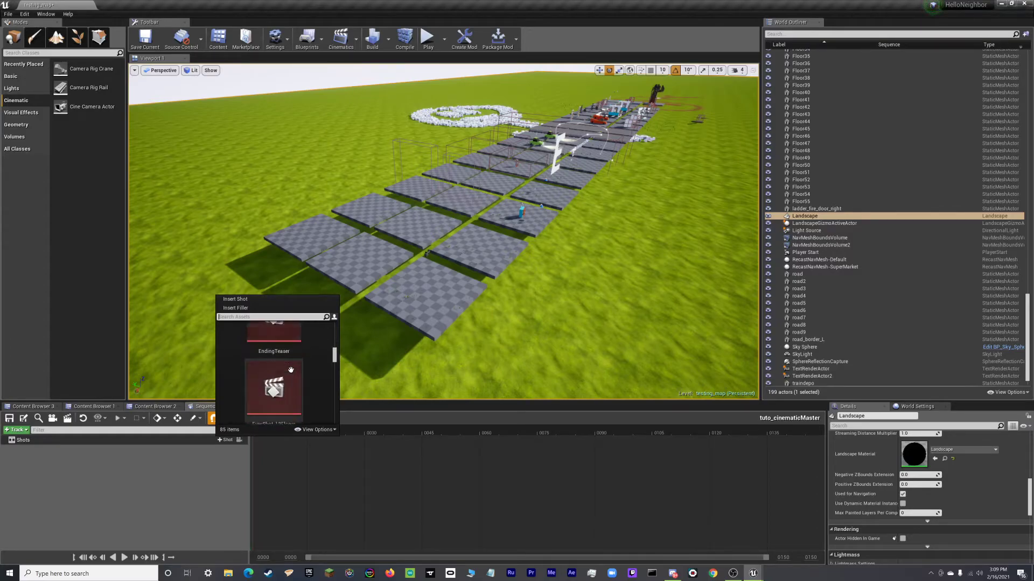
scroll(291, 370, down, 1)
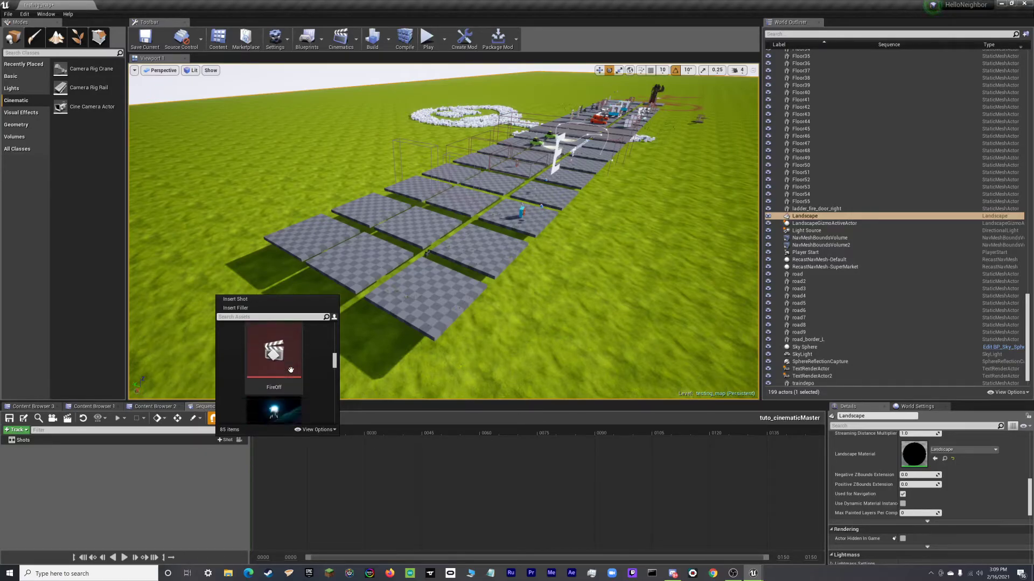
scroll(291, 369, down, 5)
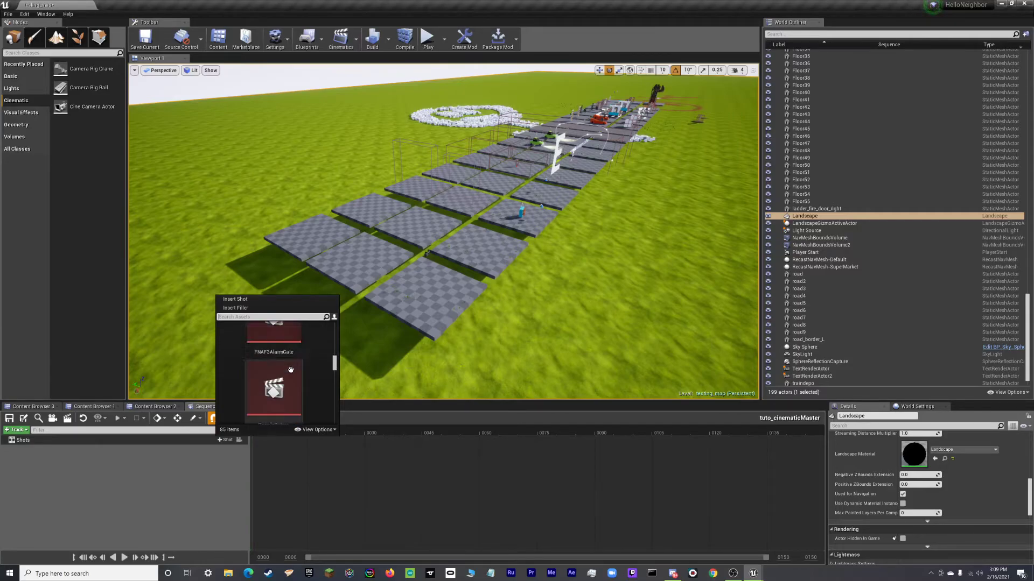
scroll(290, 370, down, 5)
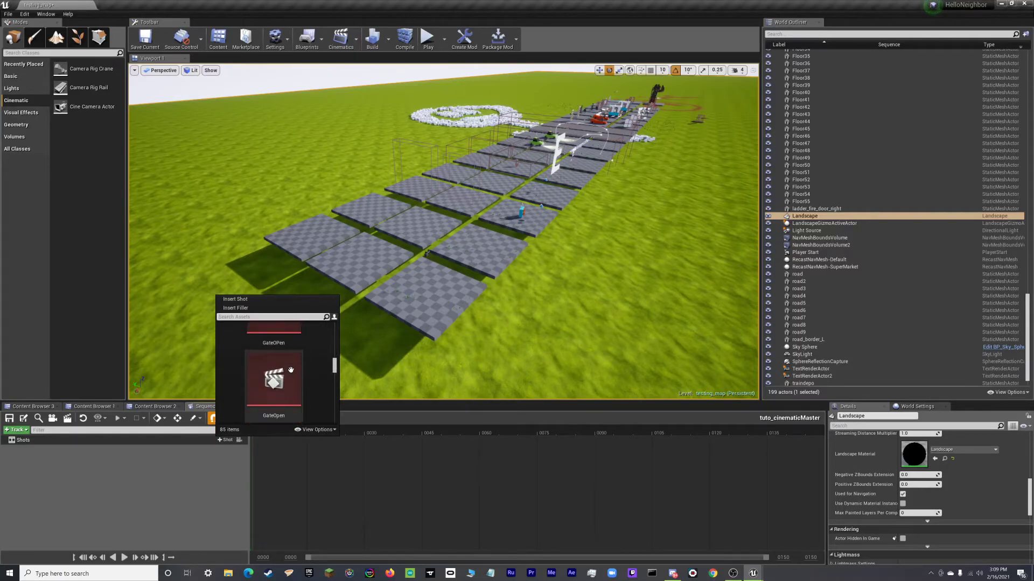
scroll(290, 370, down, 5)
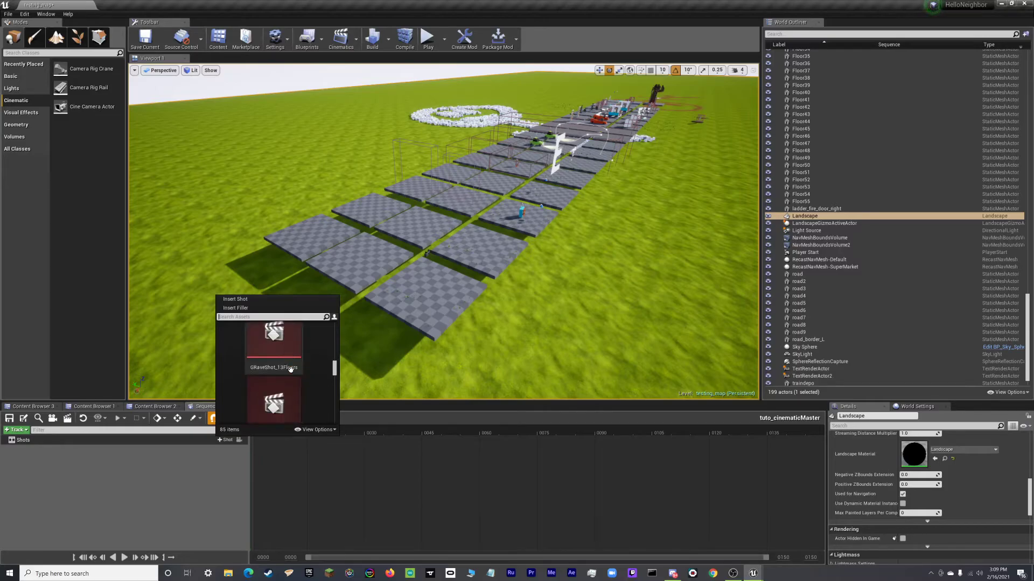
scroll(291, 370, down, 5)
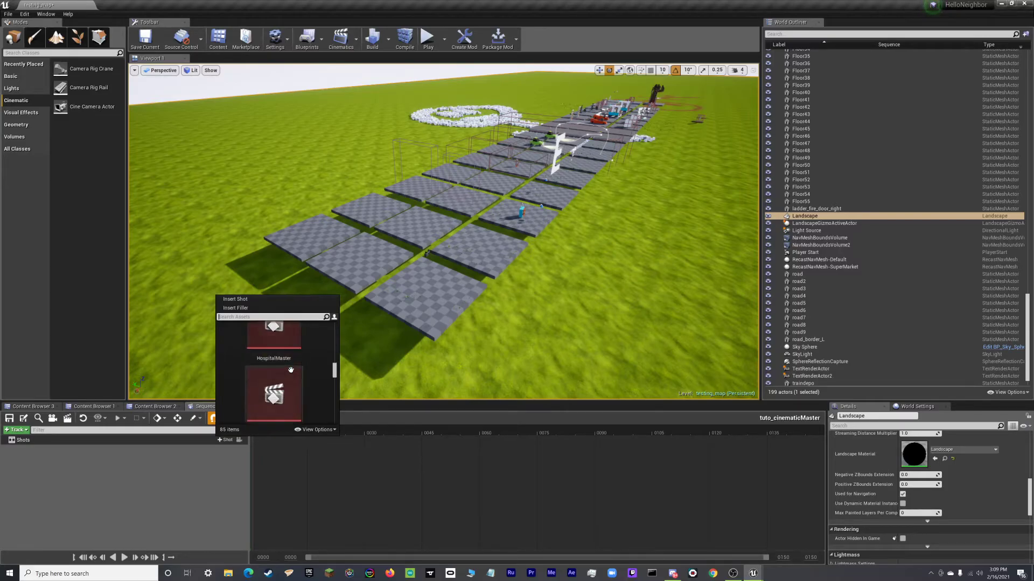
scroll(291, 370, down, 4)
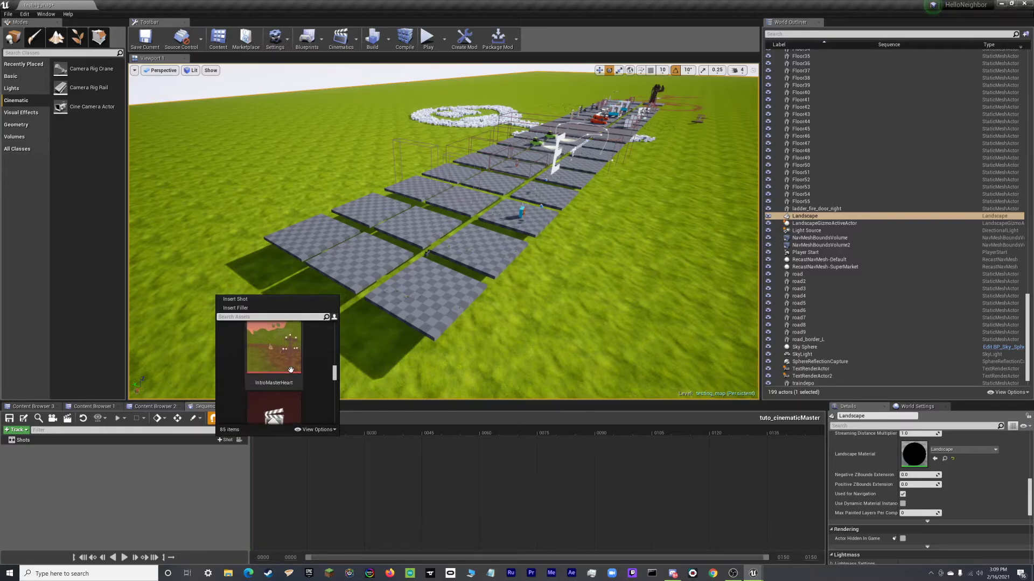
scroll(290, 370, down, 2)
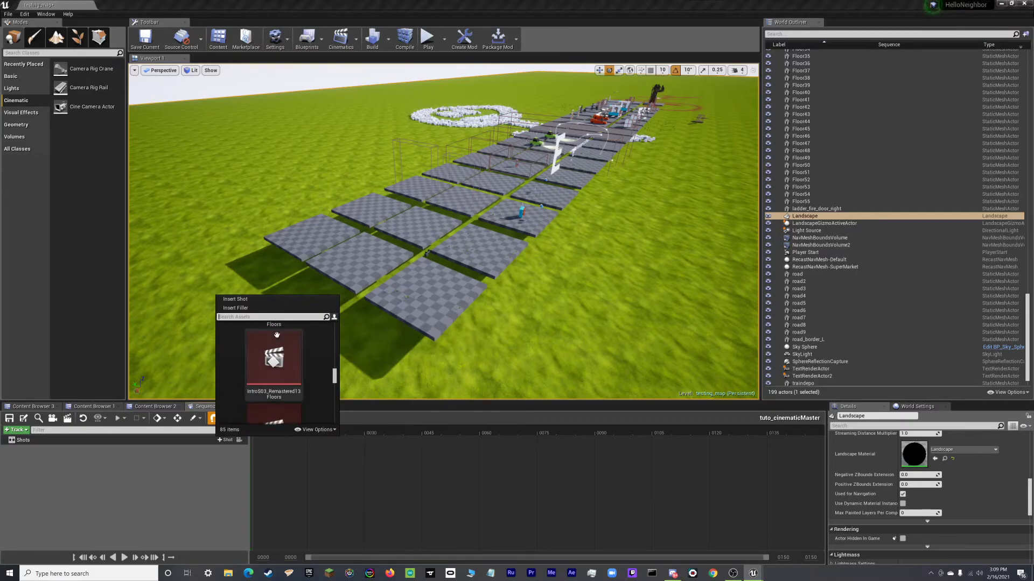
text(tuto)
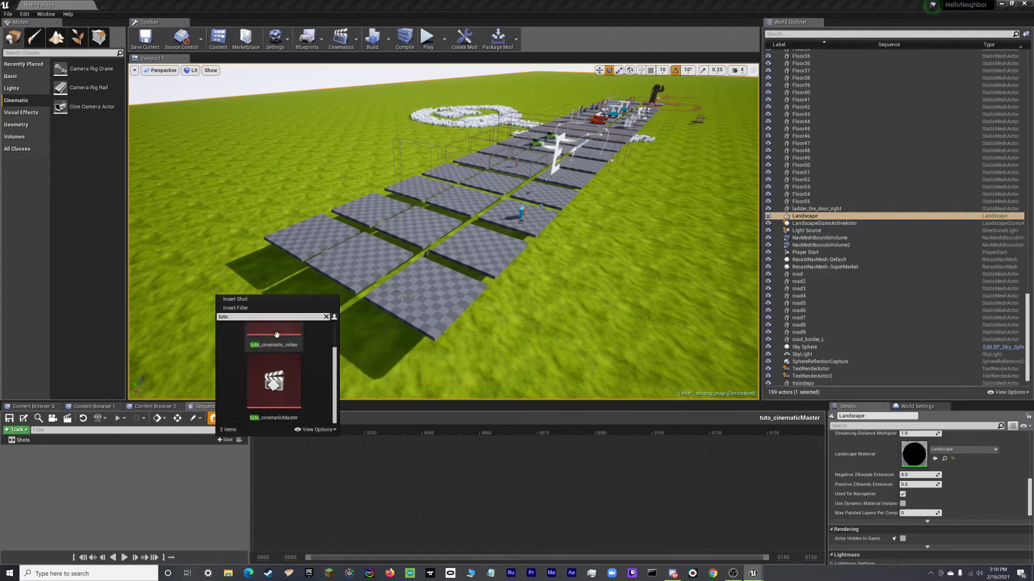
scroll(299, 359, down, 2)
scroll(290, 359, up, 2)
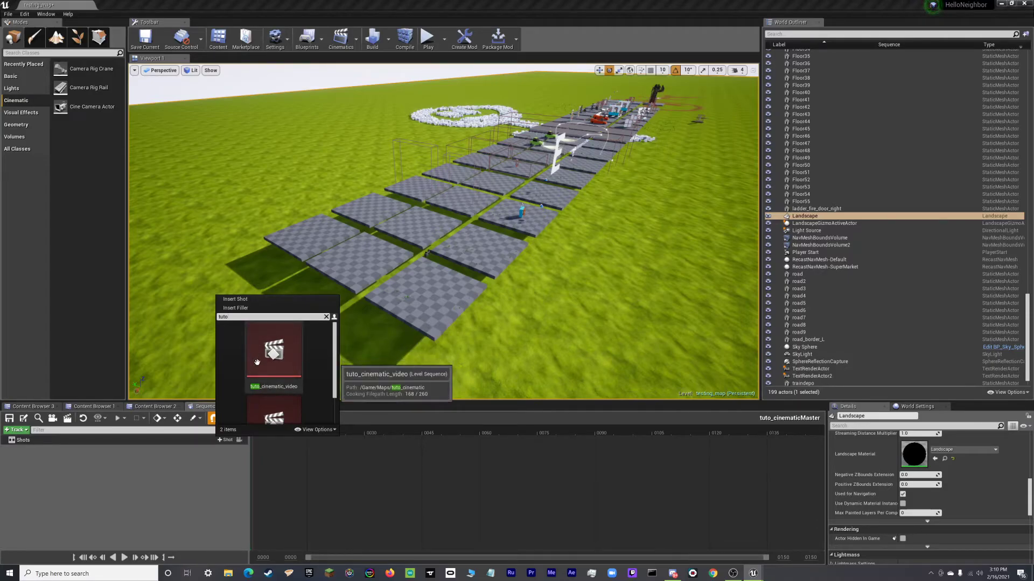
click(287, 365)
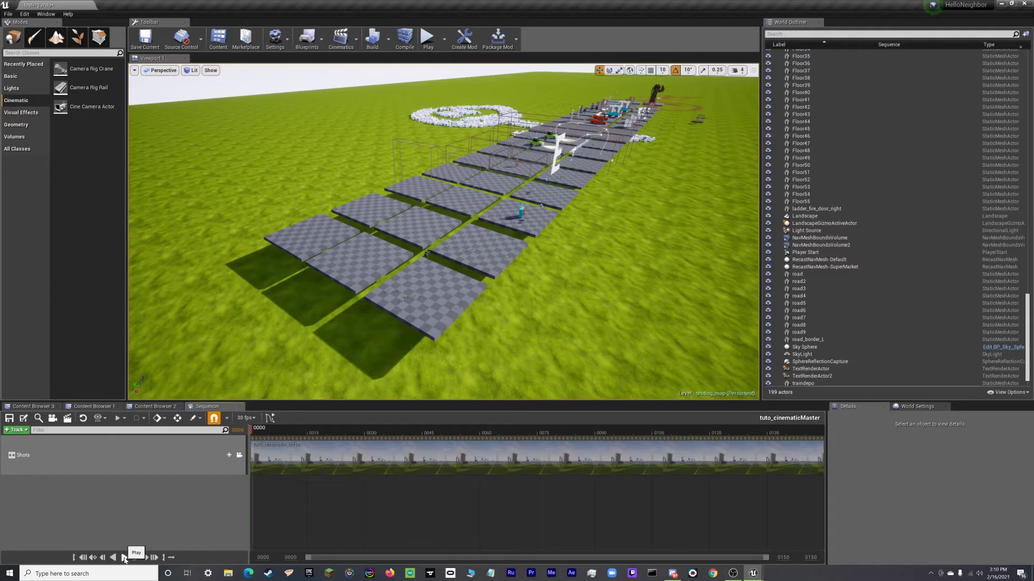
Play the master sequence to preview the inserted shot
click(125, 558)
click(125, 558)
click(124, 558)
Lock the tuto_cinematic_video shot, unlock it again and retry the sequence playback
right_click(280, 448)
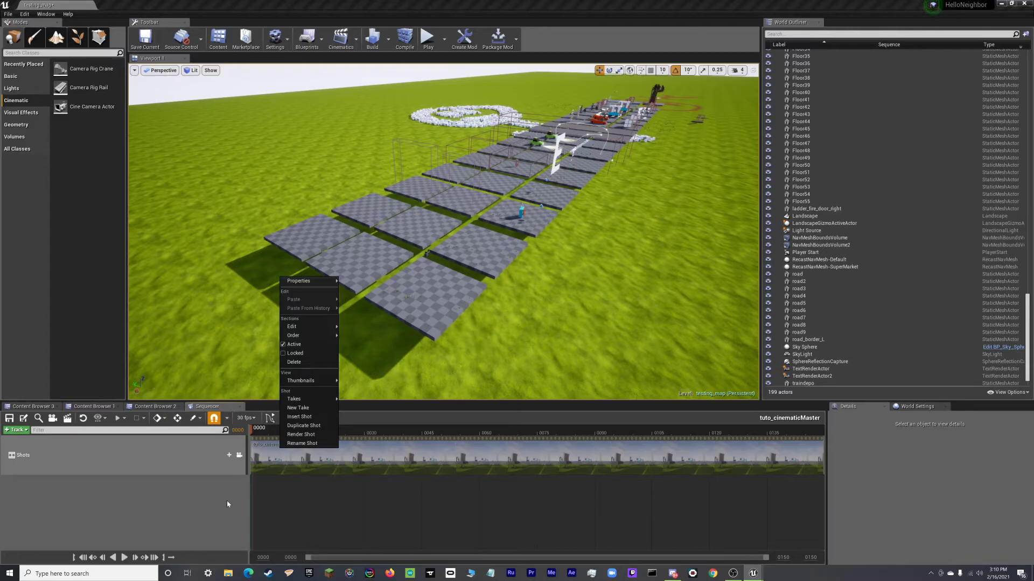
click(227, 504)
right_click(258, 457)
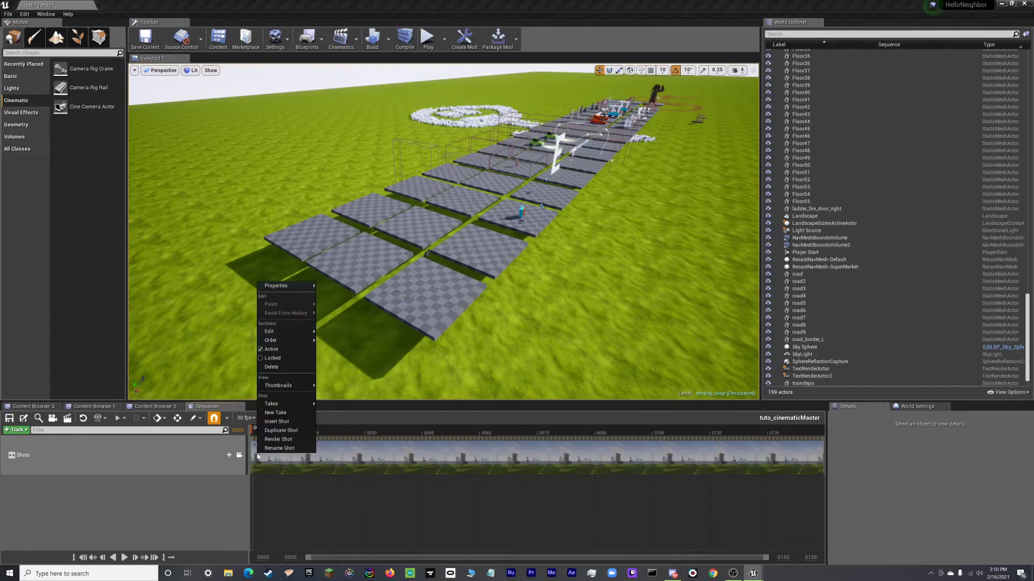
click(268, 358)
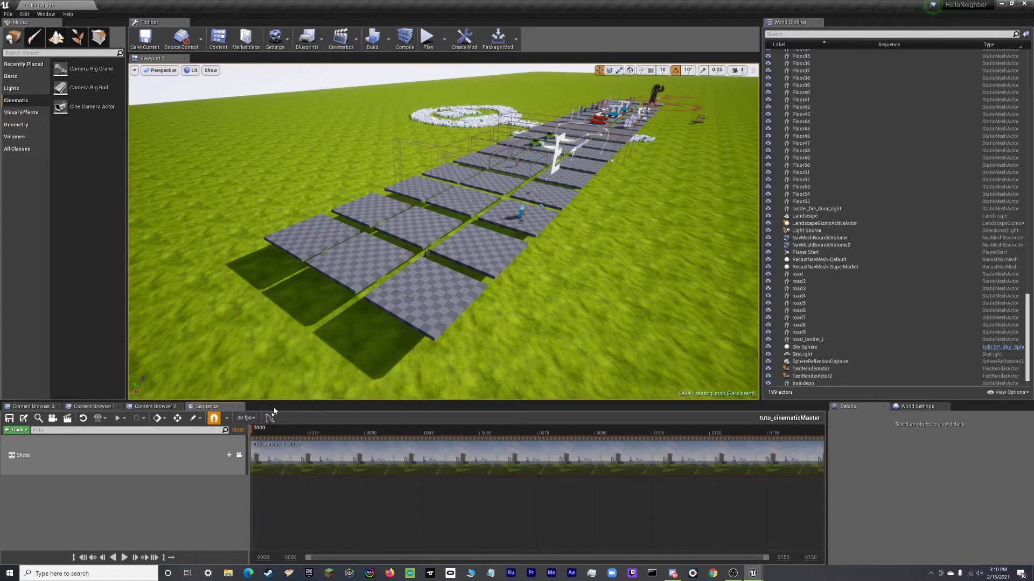
right_click(276, 467)
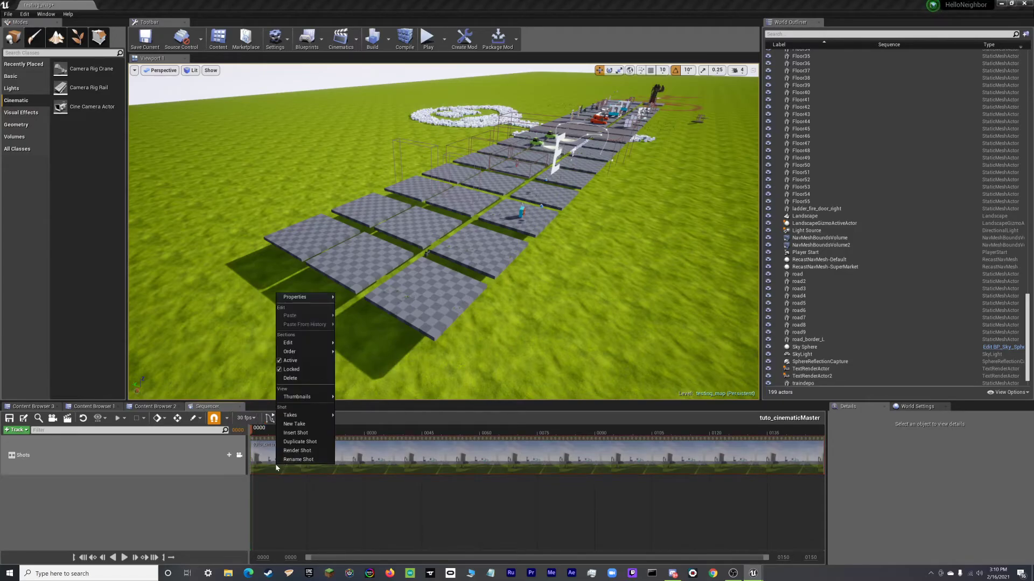
click(291, 369)
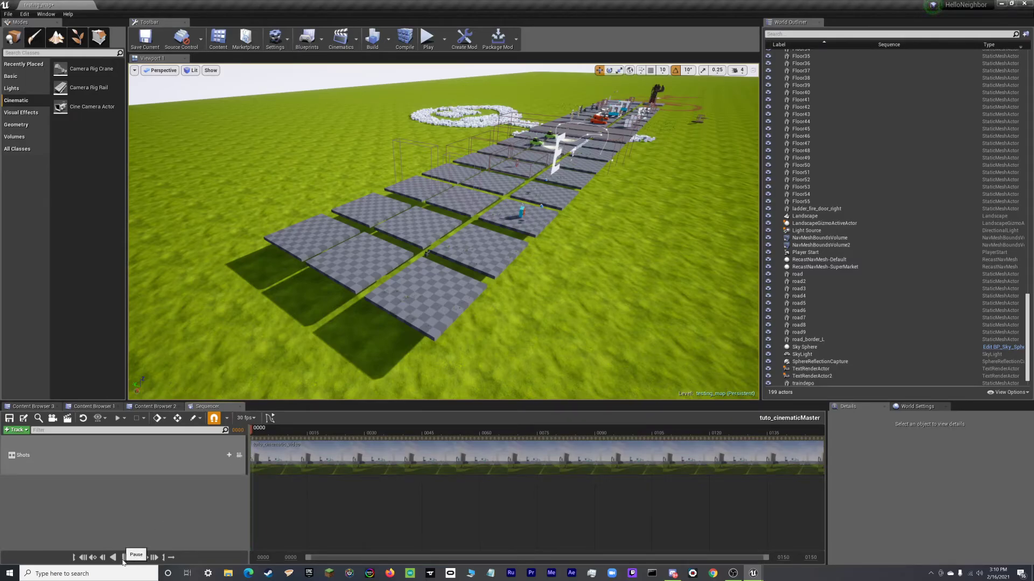
click(122, 558)
Add a Camera Cuts track bound to CineCameraActor1 from tuto_cinematic_video and test the playback
click(224, 455)
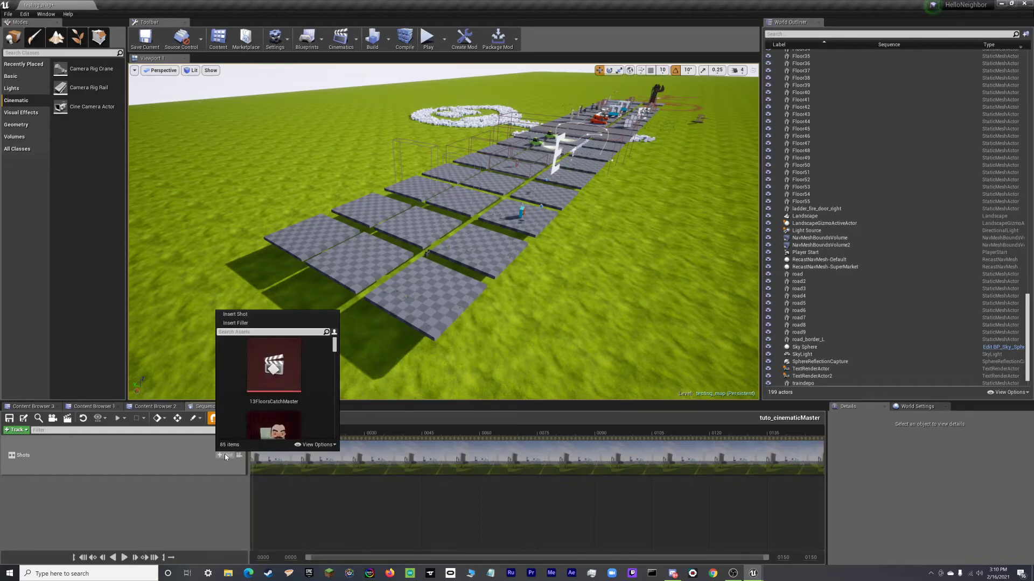
key(Escape)
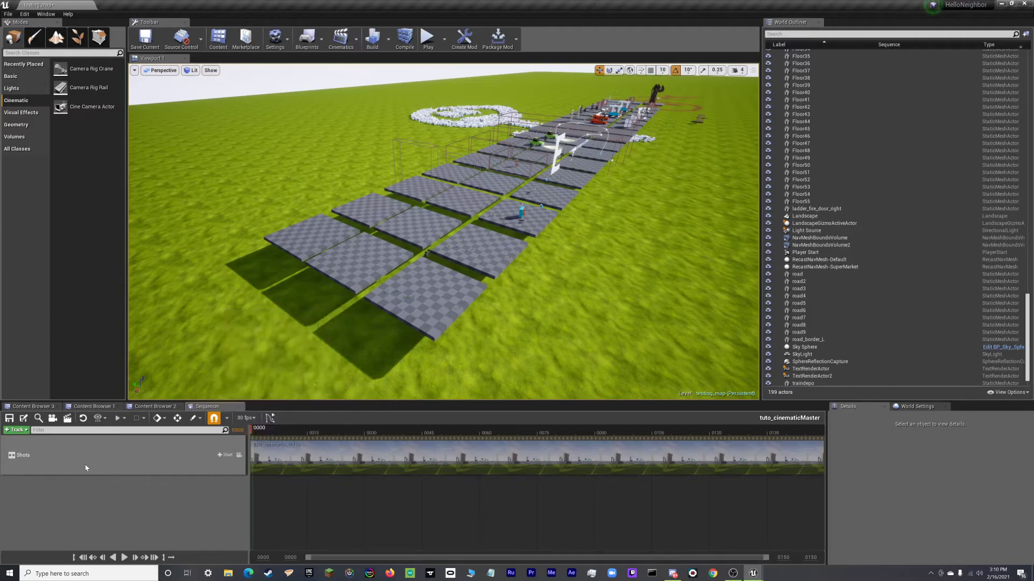
click(17, 430)
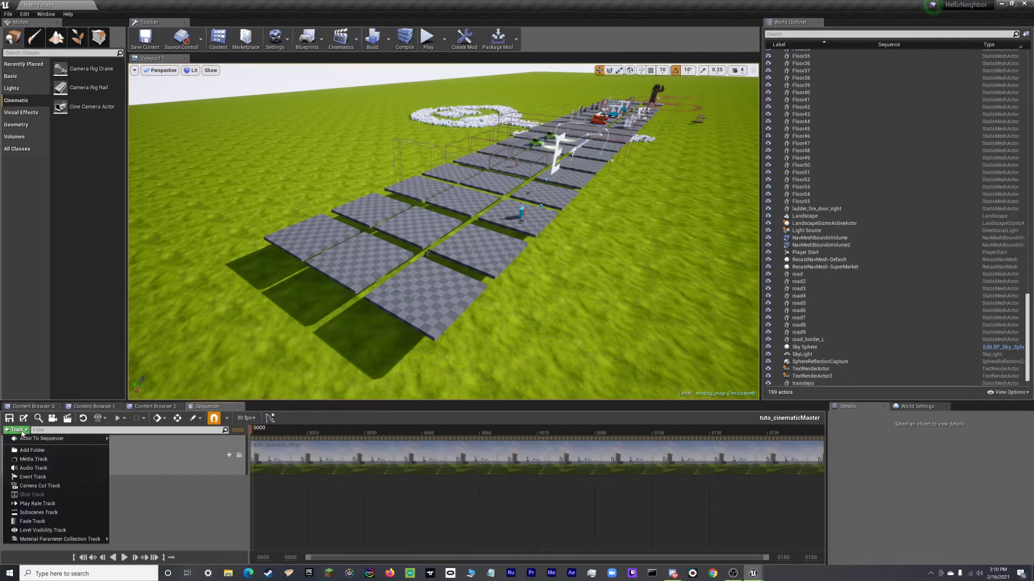
click(55, 486)
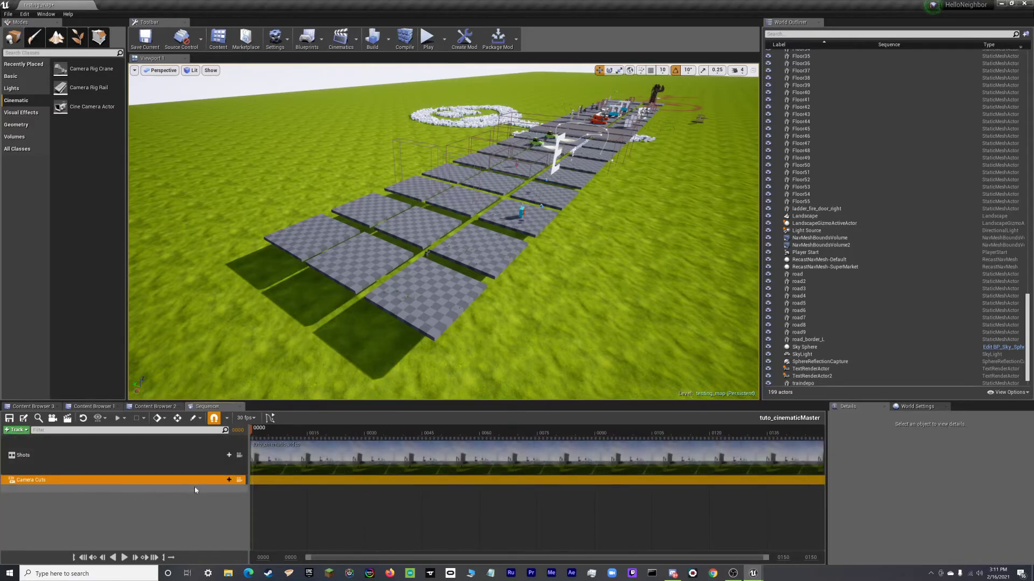
click(222, 480)
mouse_move(246, 507)
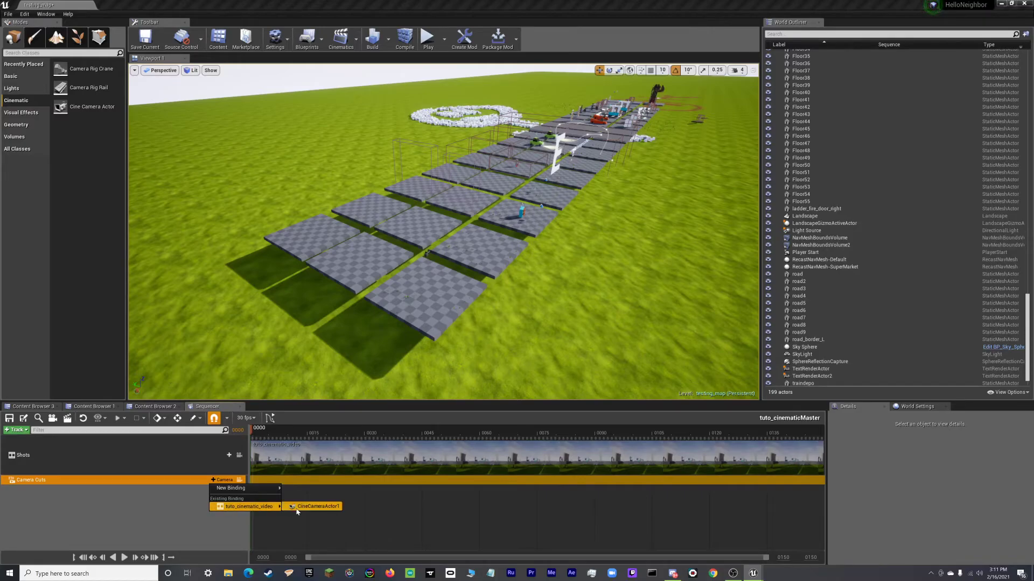
click(312, 507)
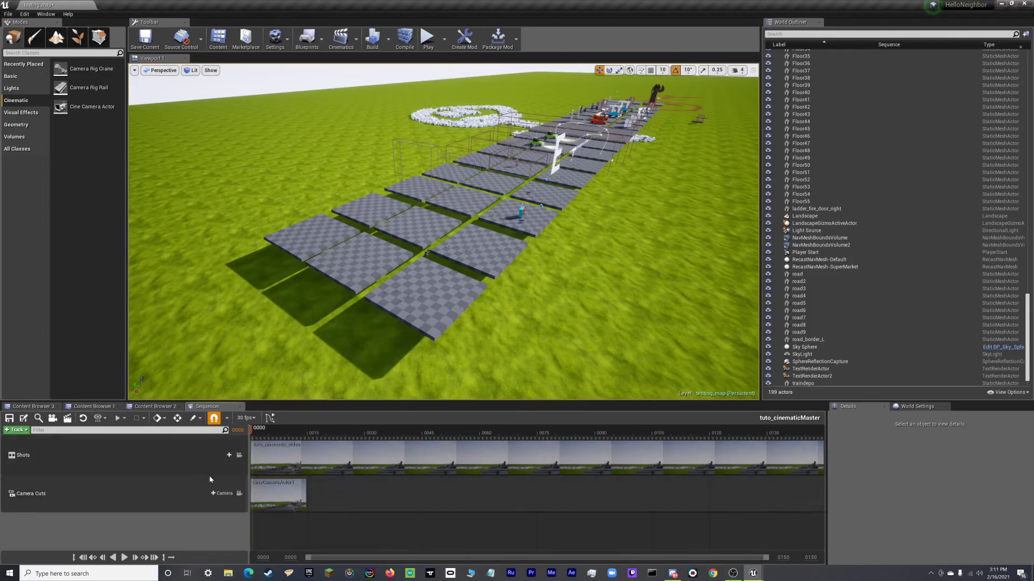
click(125, 558)
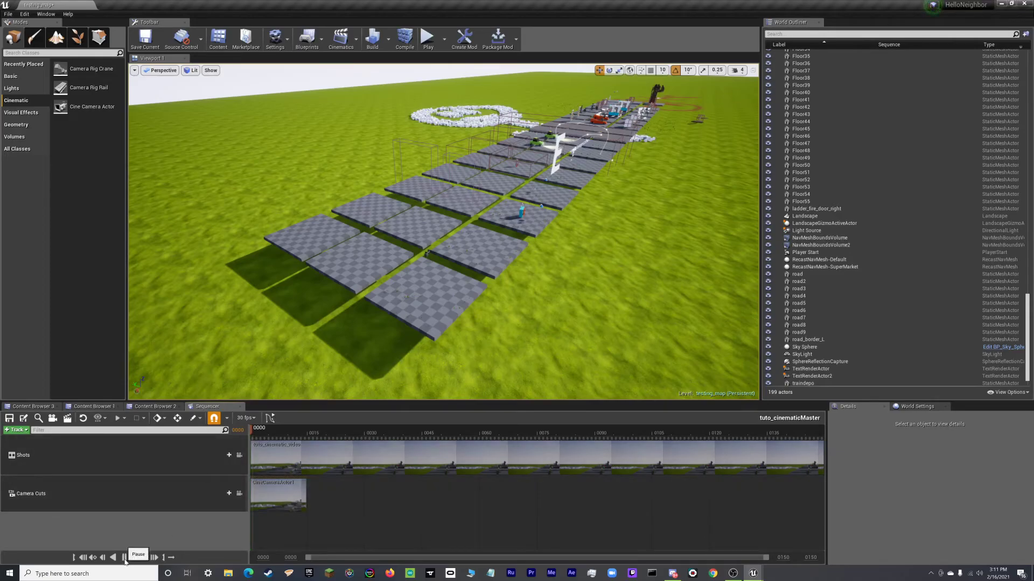
Delete the CineCameraActor1 camera cut and remove the Camera Cuts track from the master sequence
click(277, 497)
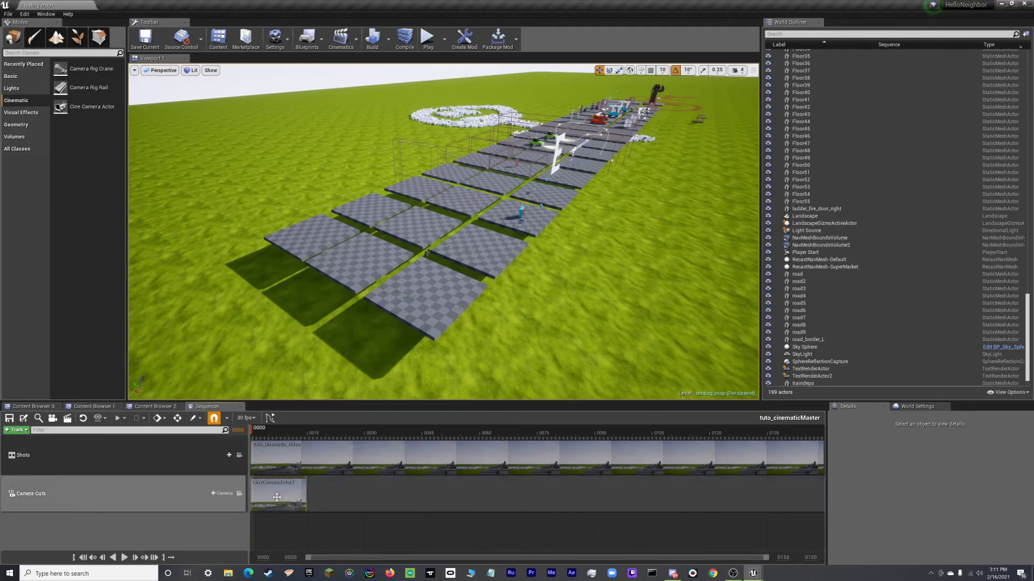
key(Delete)
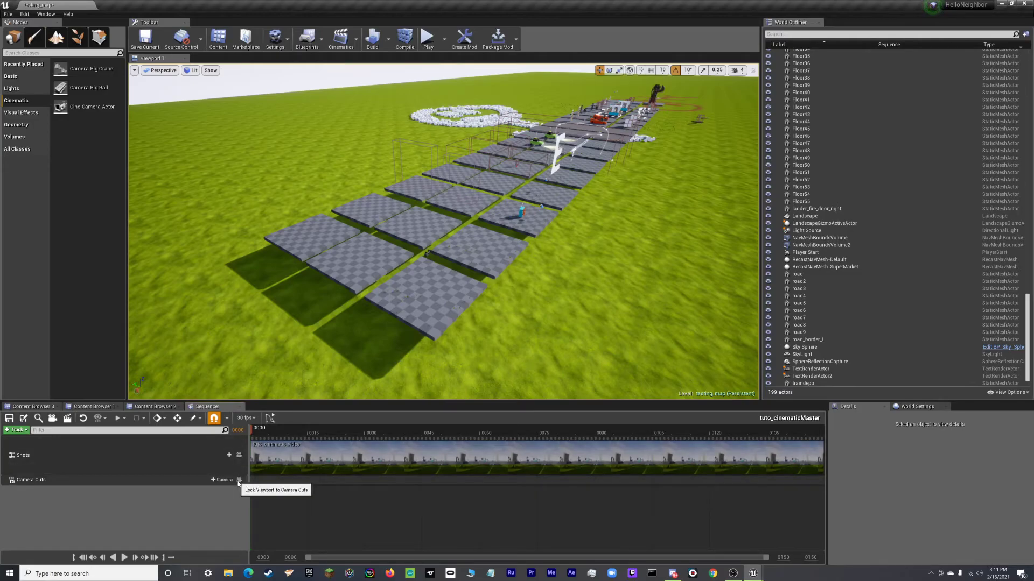
right_click(182, 458)
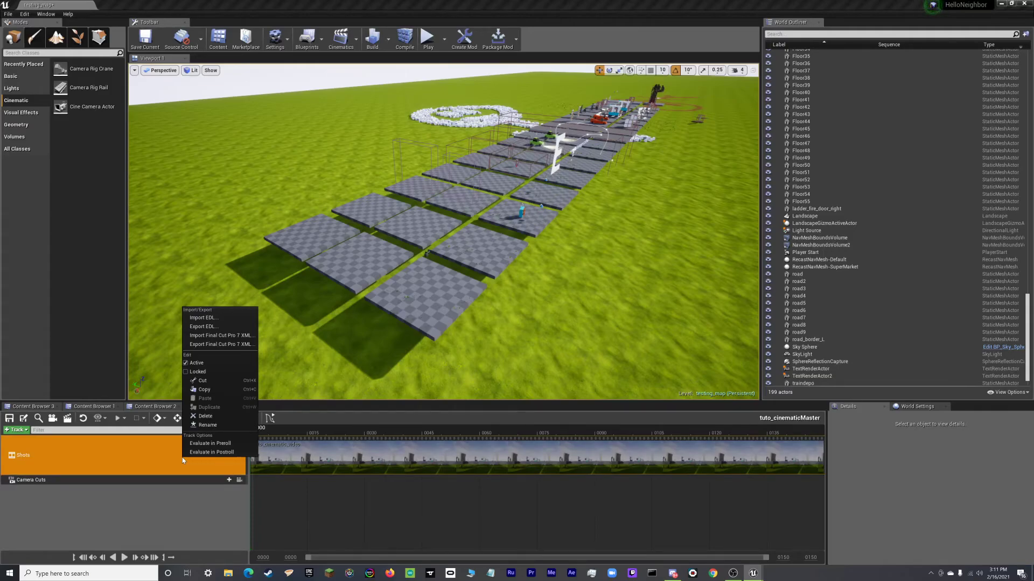
click(108, 483)
key(Delete)
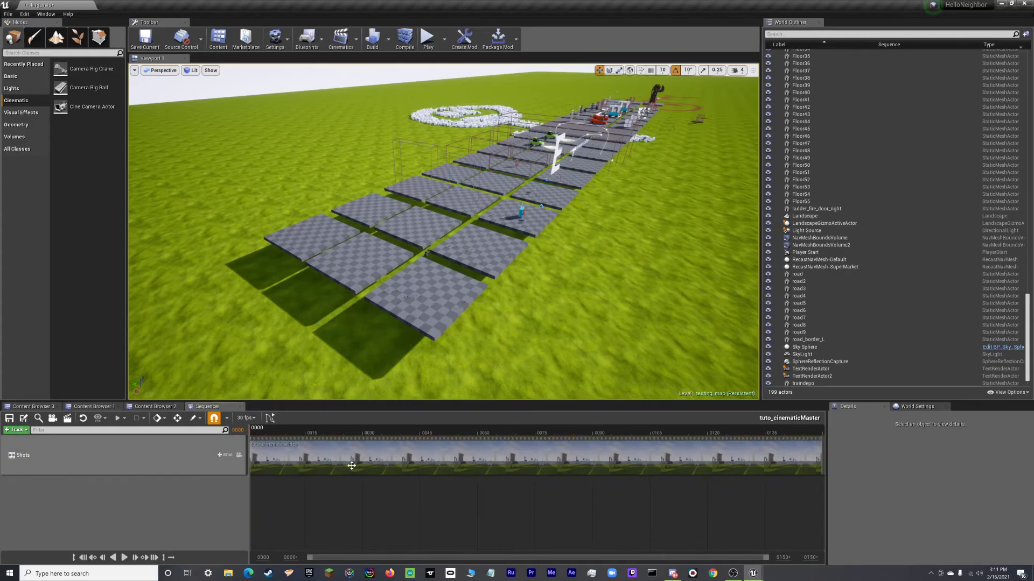
Try shifting the tuto_cinematic_video shot slightly earlier on the timeline, and undo the move
mouse_move(358, 461)
mouse_down()
mouse_move(374, 466)
mouse_move(348, 465)
mouse_up()
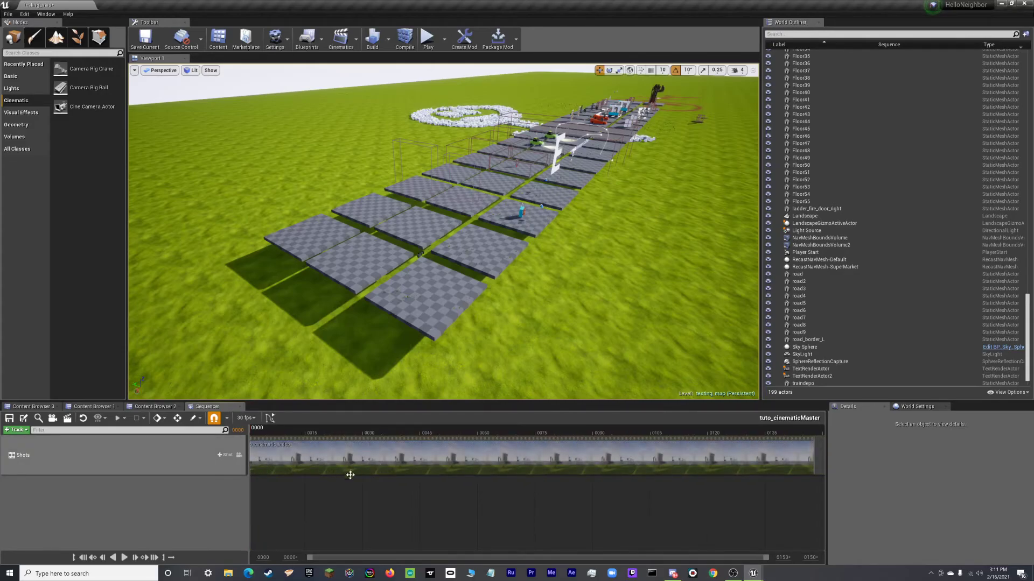
key(ctrl+z)
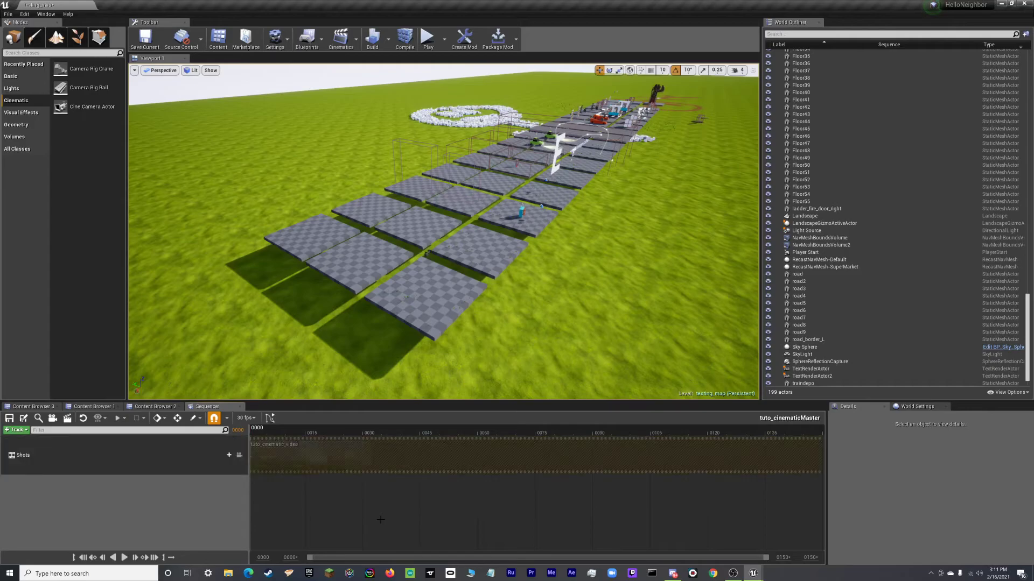
drag(362, 556, 343, 553)
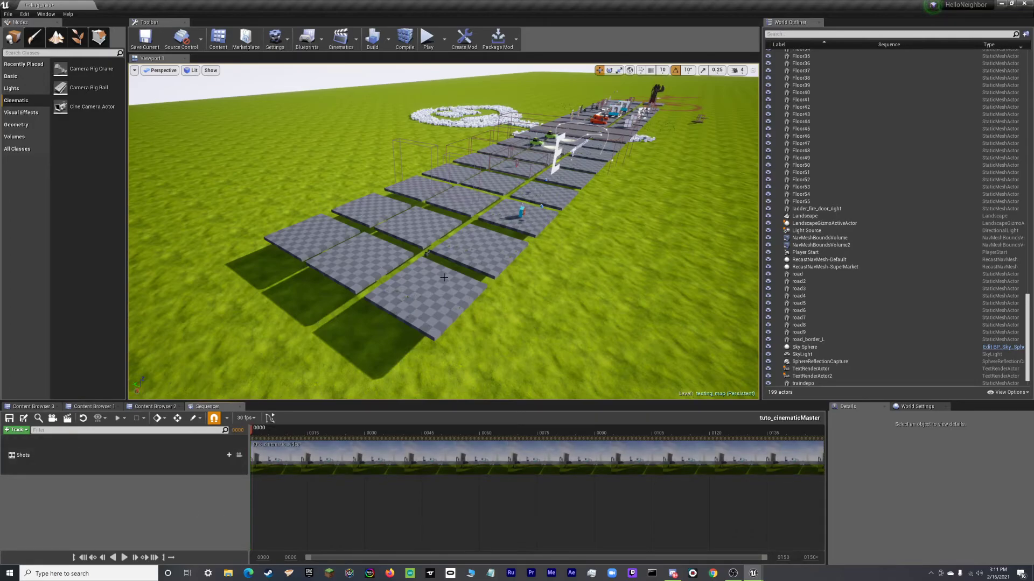
Set the display rate of the tuto_cinematicMaster sequence to 240 fps
click(426, 254)
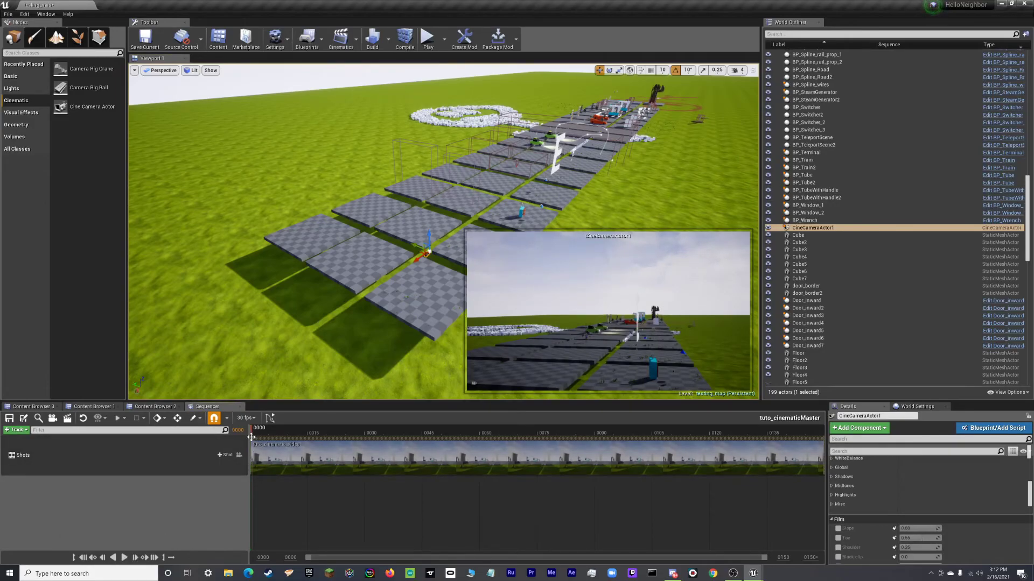
click(251, 420)
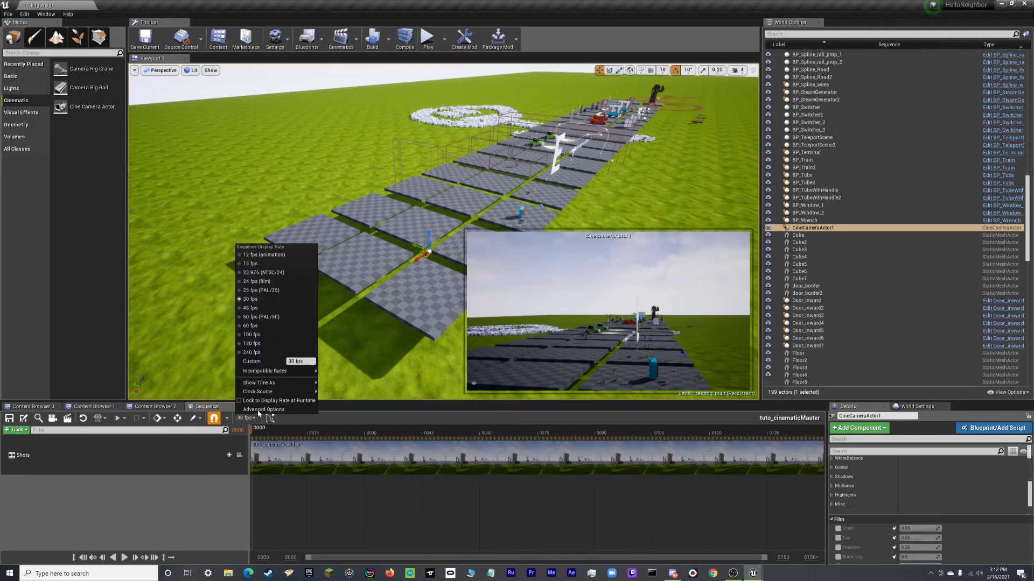
click(262, 355)
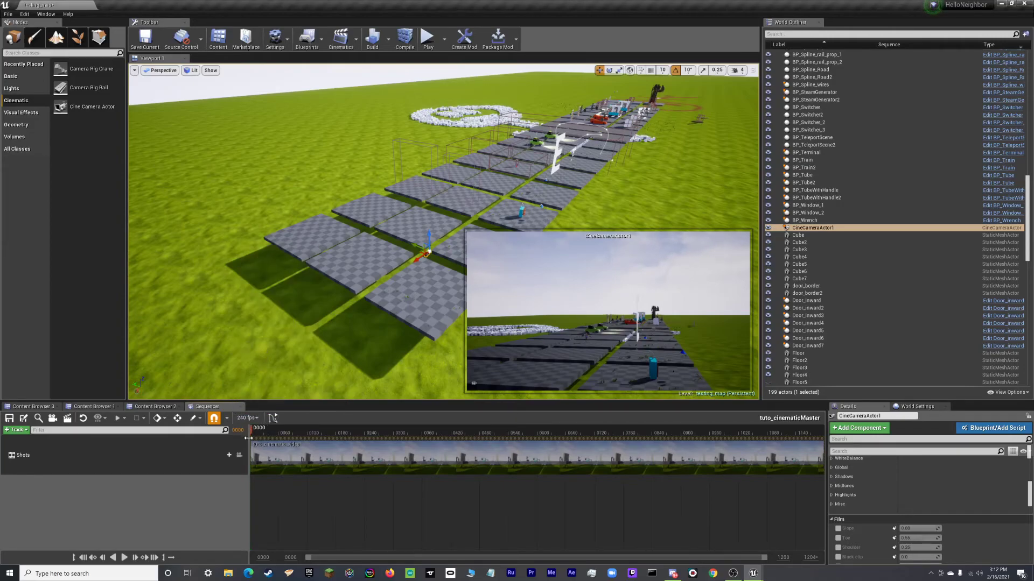
drag(332, 558, 156, 545)
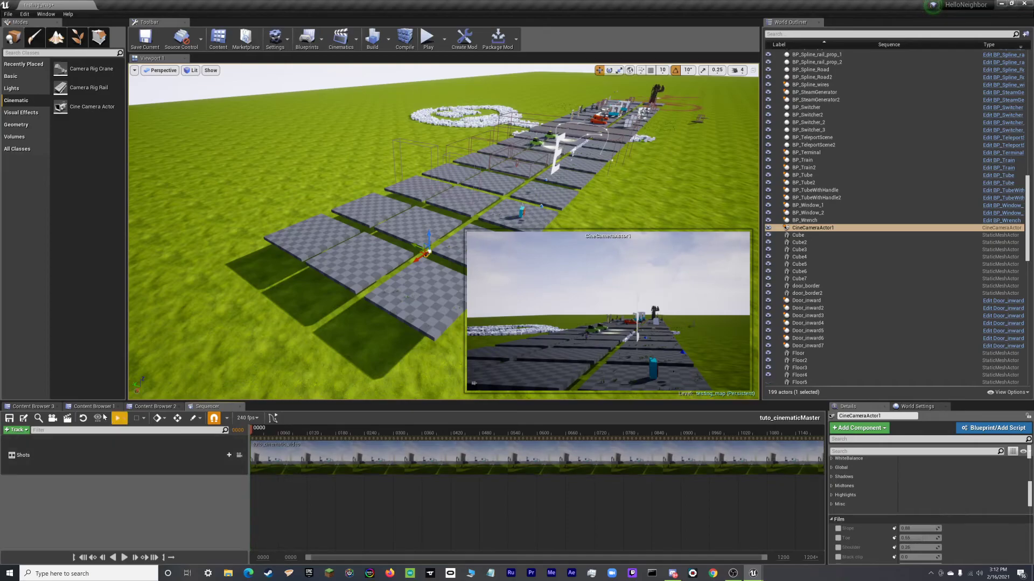
Place another instance of the tuto_cinematicMaster level sequence on the floor tiles in testing_map and return to its sequence timeline
click(32, 406)
drag(89, 468, 417, 282)
right_drag(408, 261, 344, 218)
key(w)
click(208, 407)
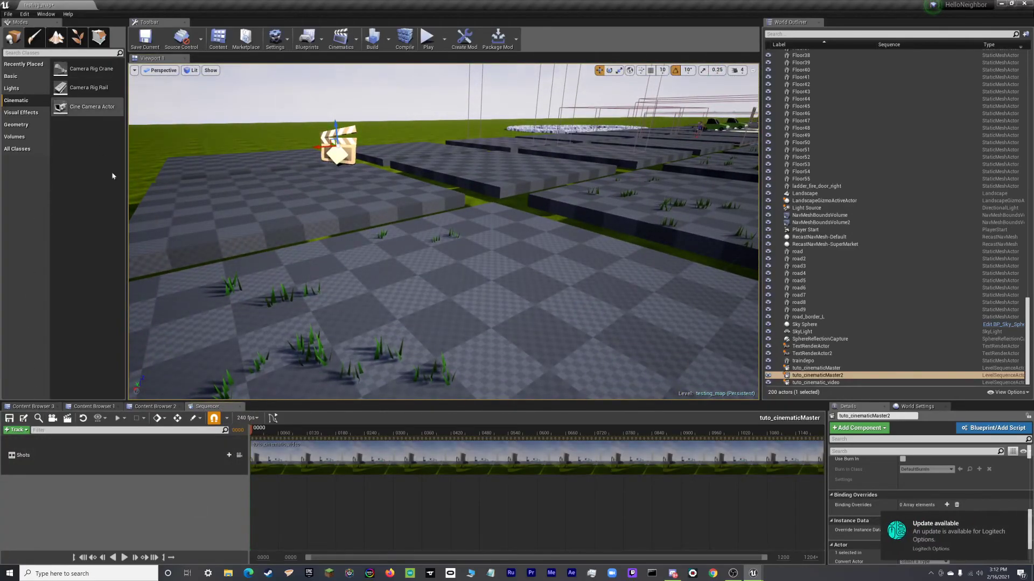
Save all modified content, including testing_map and the tuto_cinematicMaster sequence
click(50, 408)
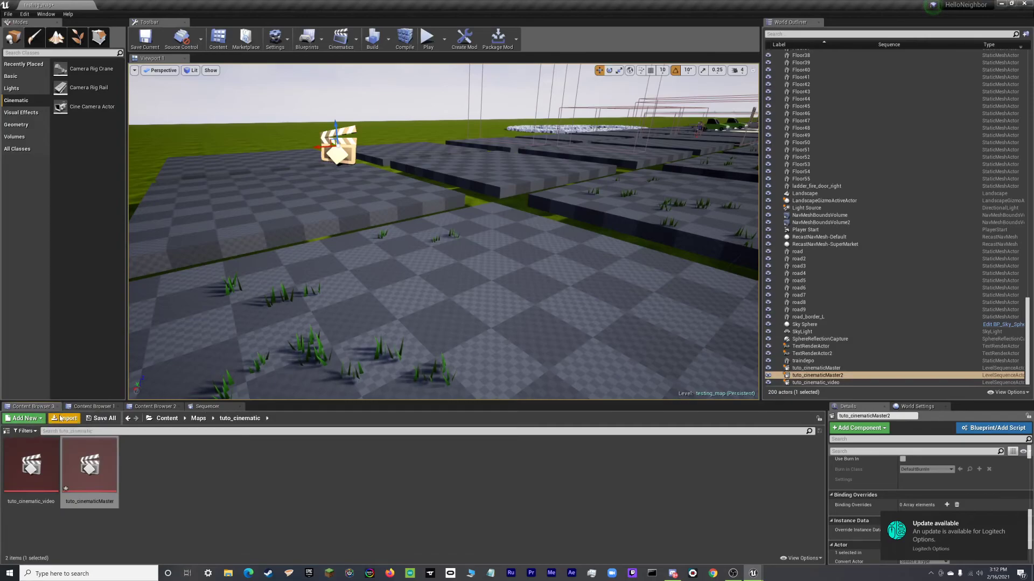
click(95, 420)
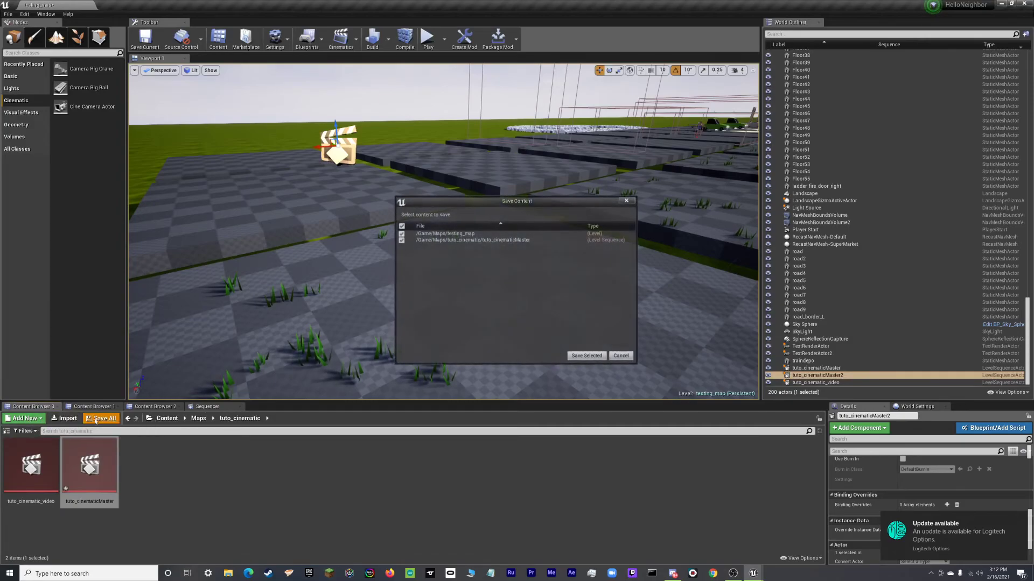
click(592, 358)
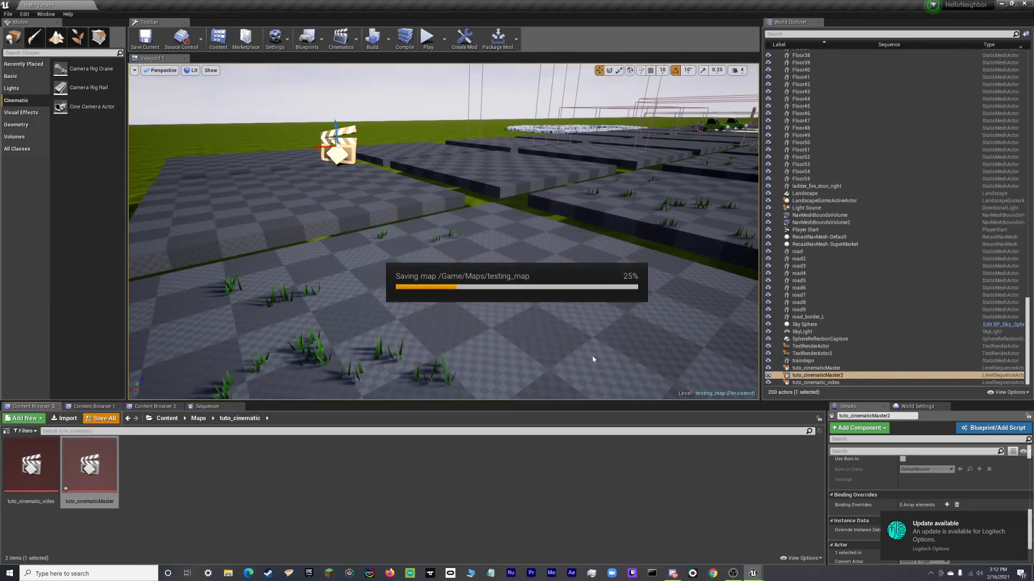
Test the playback of the tuto_cinematicMaster sequence from frame 0
click(208, 407)
click(124, 558)
click(124, 557)
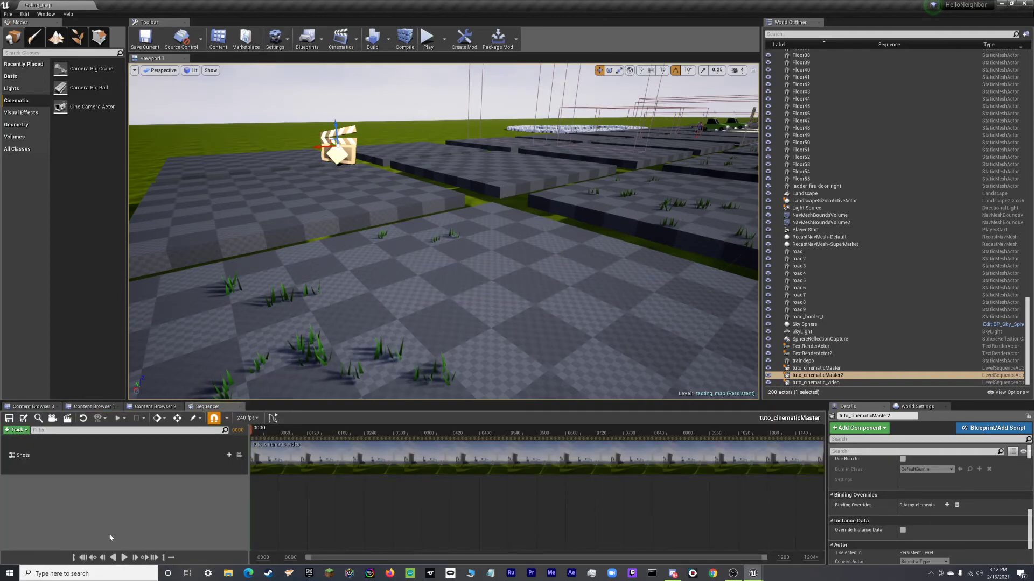
right_click(435, 451)
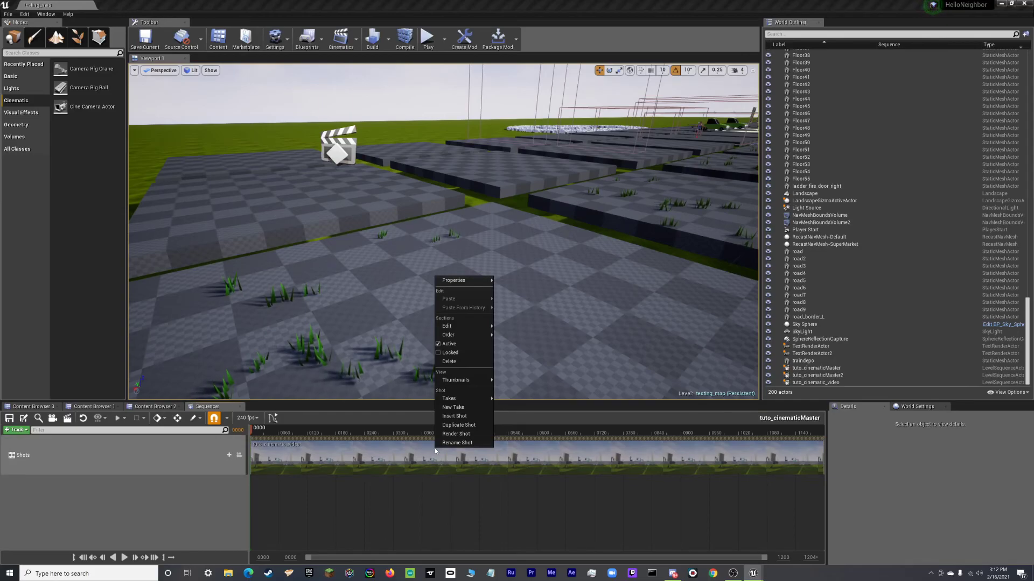
click(477, 419)
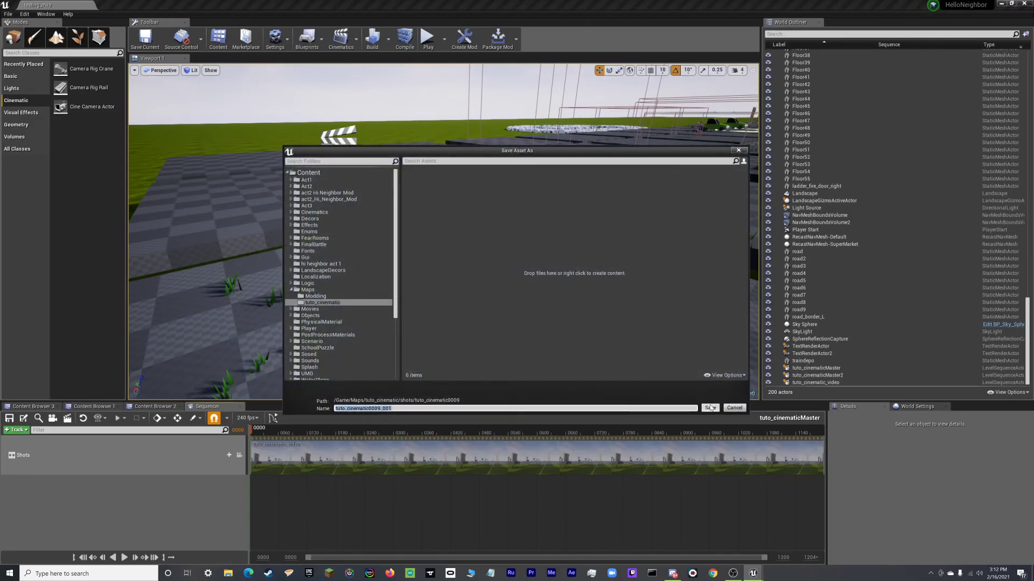
click(735, 408)
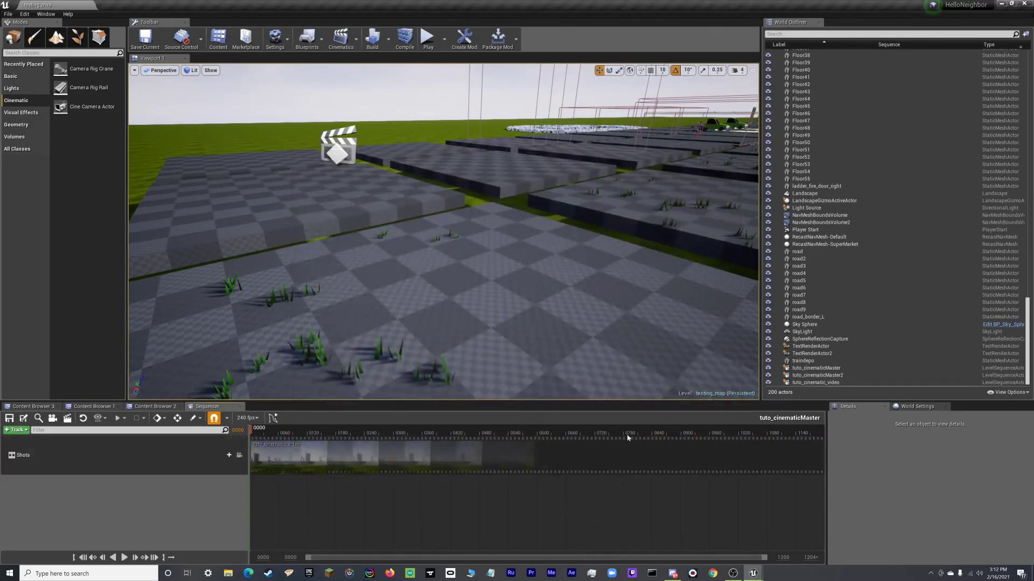
click(222, 455)
click(199, 469)
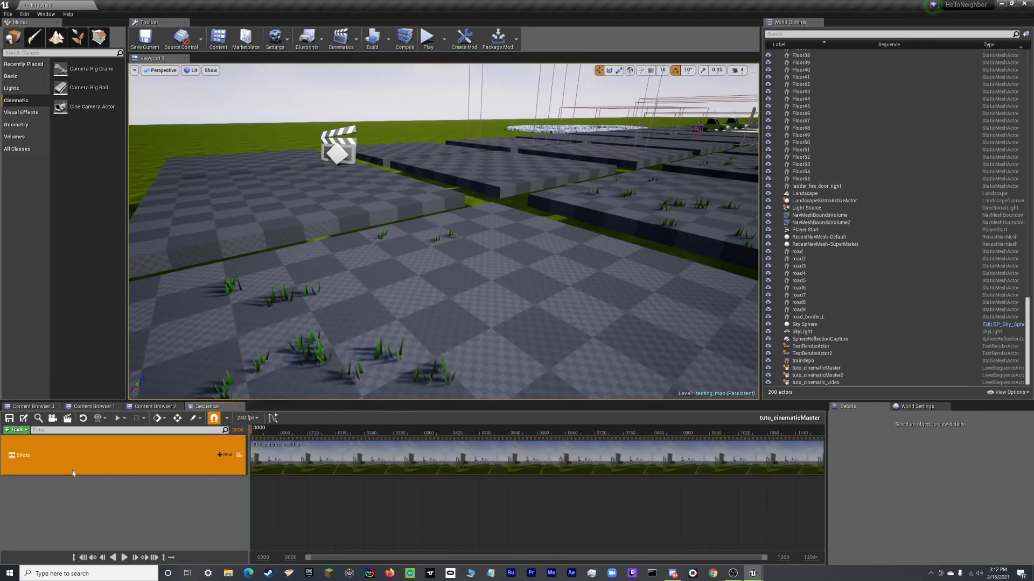
click(17, 430)
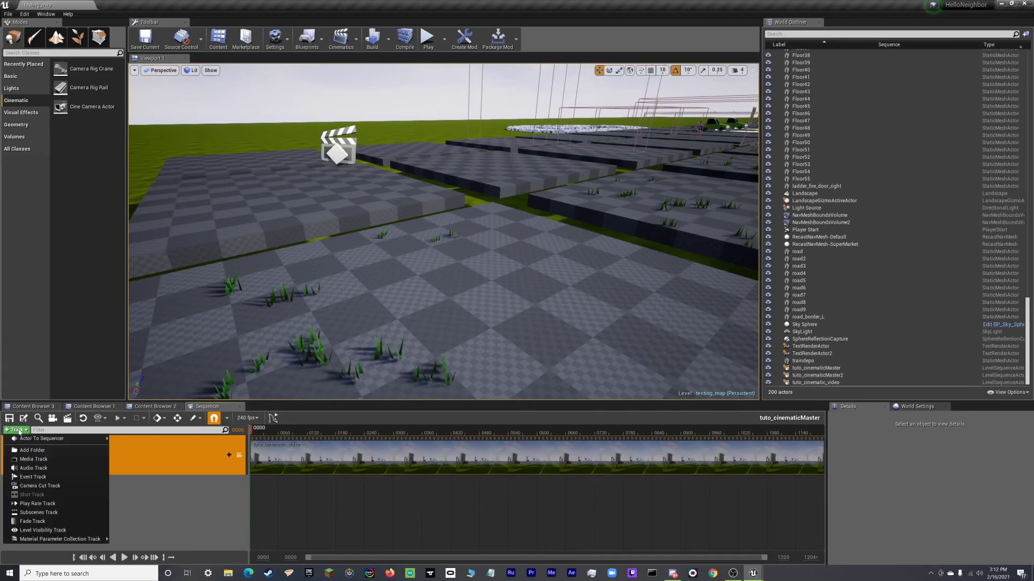
mouse_move(59, 439)
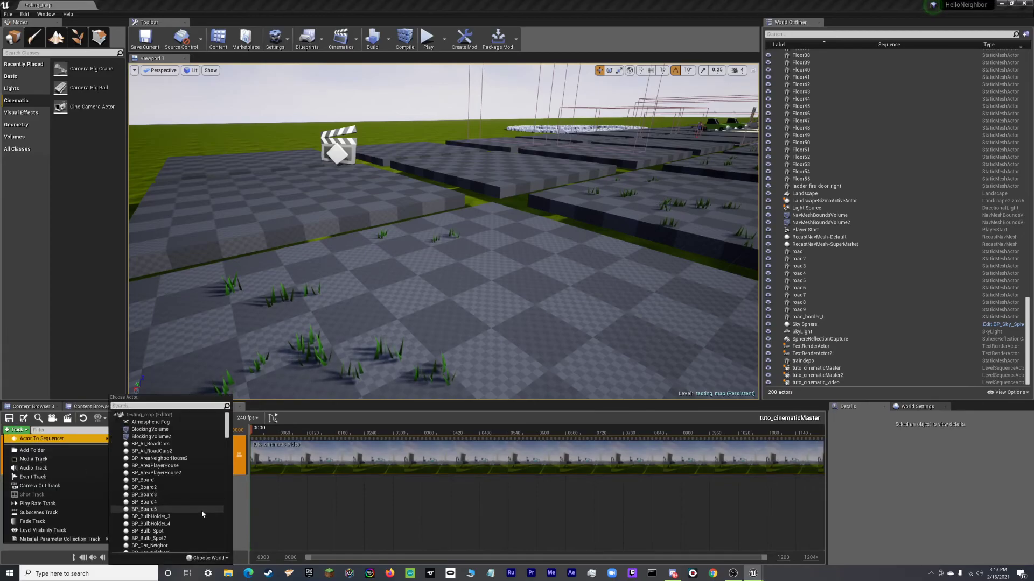
click(239, 517)
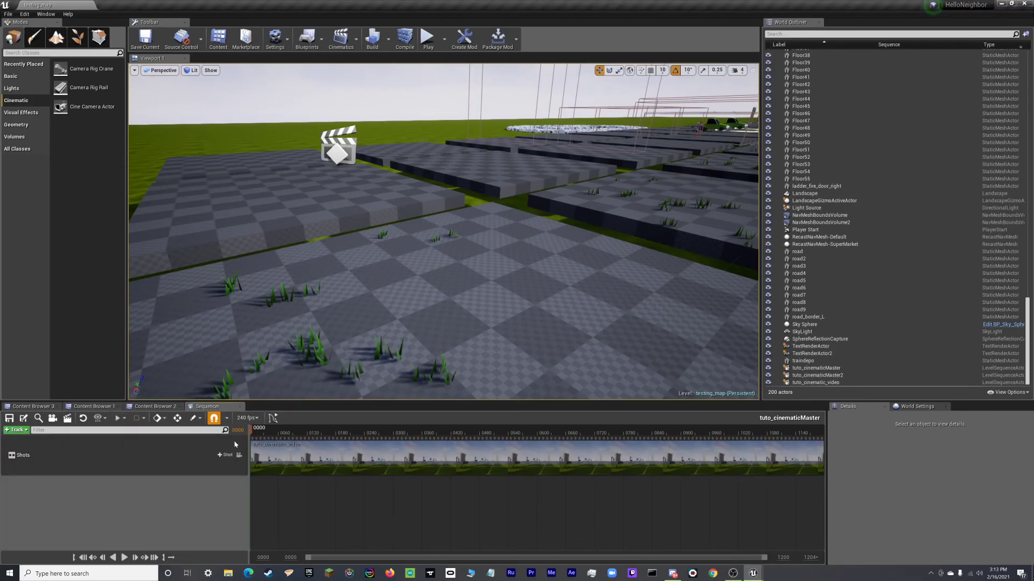
mouse_move(524, 262)
right_down()
mouse_move(526, 323)
mouse_move(524, 263)
right_up()
key(s)
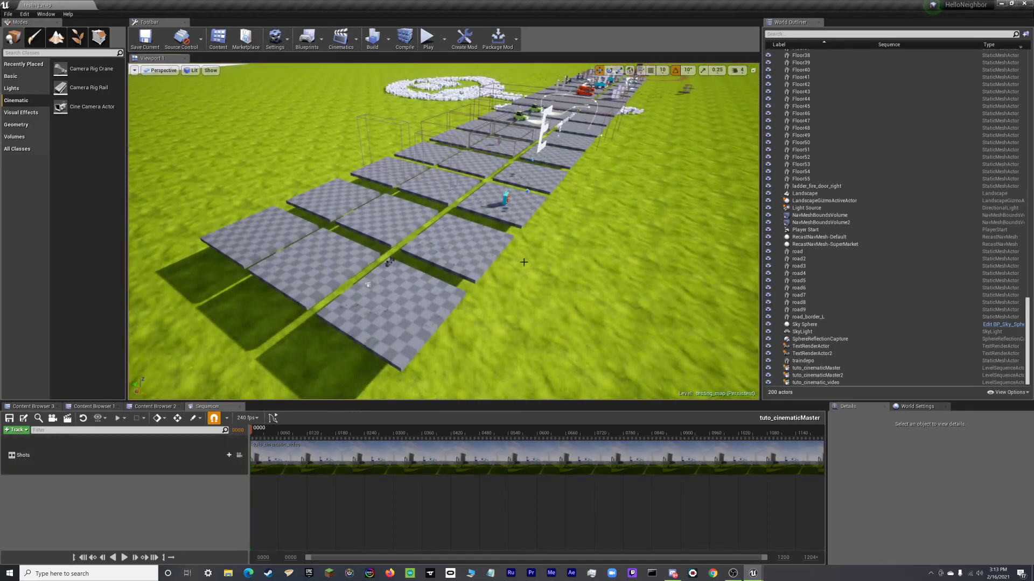